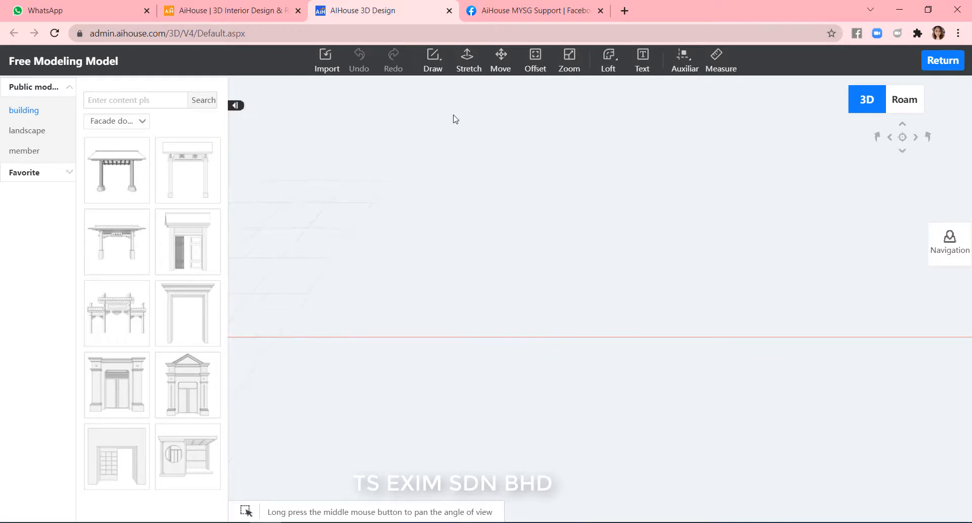
# Draw a thin rectangle about 6400 by 200 on the ground plane.
pyautogui.moveTo(443, 73)
pyautogui.click(455, 117)
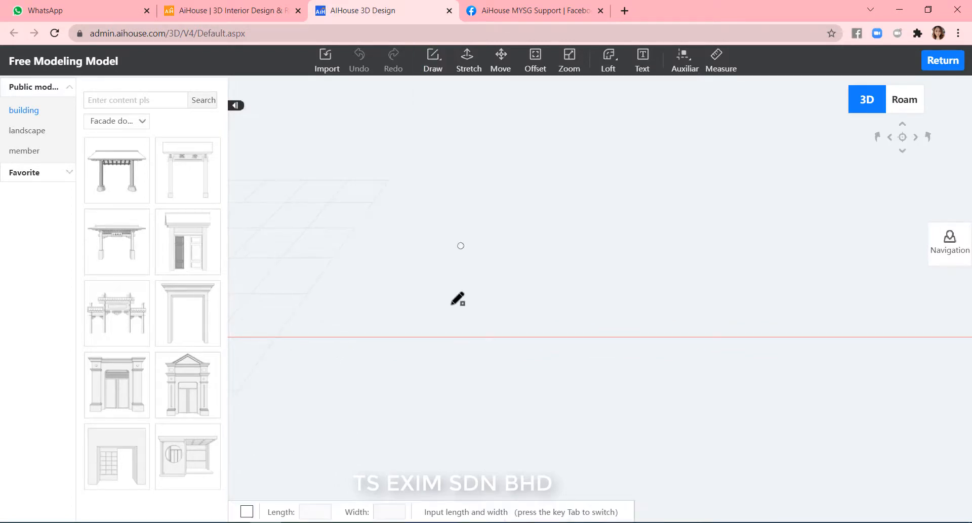
pyautogui.click(445, 286)
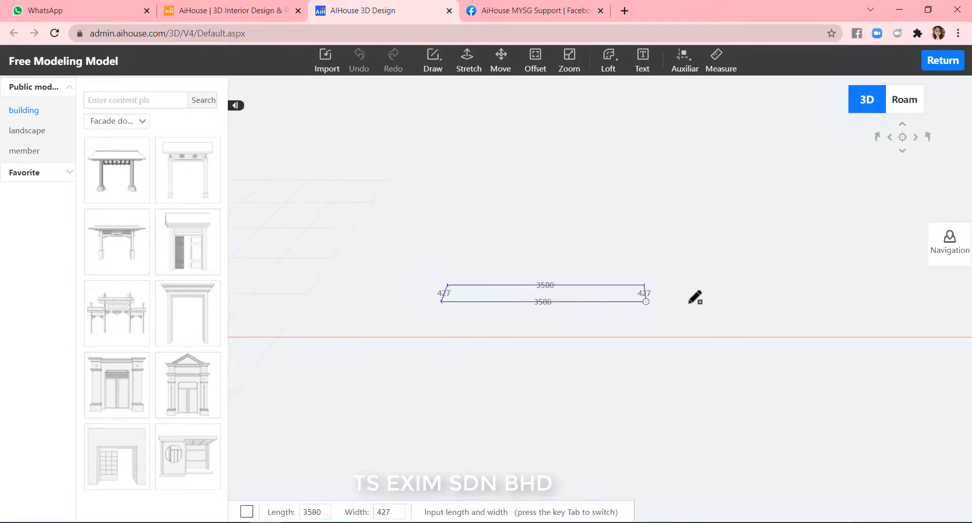
pyautogui.click(803, 290)
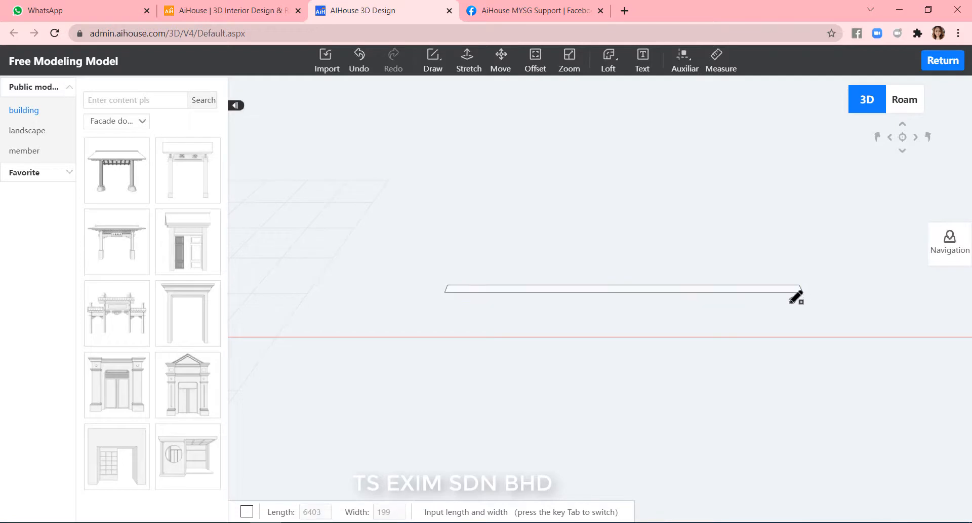
# Stretch the rectangle upward 4500 to form a wall.
pyautogui.click(466, 67)
pyautogui.click(412, 277)
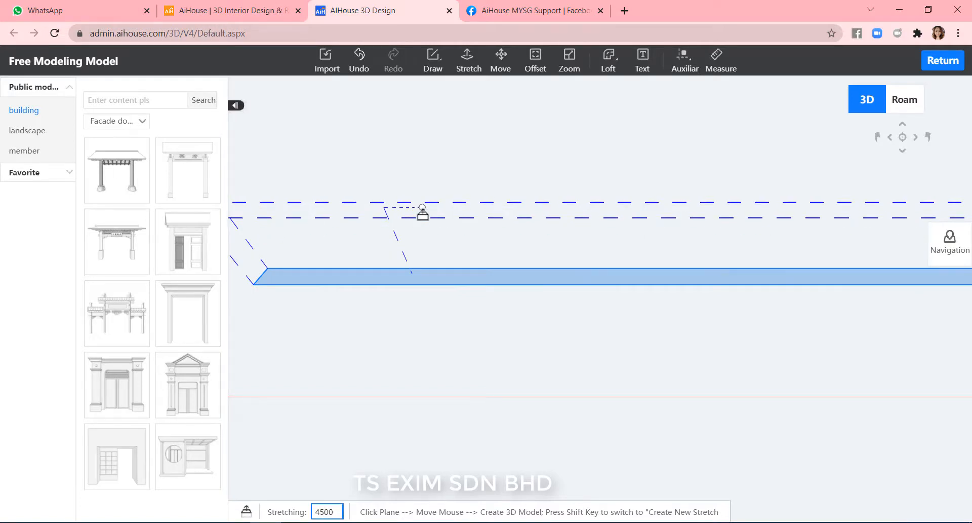
pyautogui.press('Return')
pyautogui.scroll(-5, 454, 219)
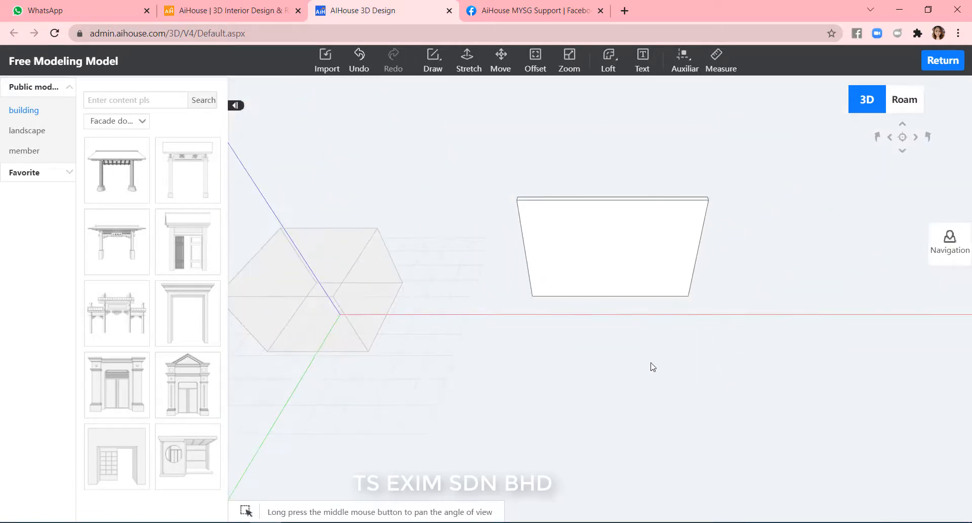
# Select the wall and combine it into a single model.
pyautogui.moveTo(652, 366)
pyautogui.mouseDown(button='middle')
pyautogui.moveTo(697, 373)
pyautogui.moveTo(599, 354)
pyautogui.moveTo(626, 391)
pyautogui.moveTo(554, 393)
pyautogui.moveTo(705, 412)
pyautogui.moveTo(776, 381)
pyautogui.moveTo(820, 317)
pyautogui.mouseUp(button='middle')
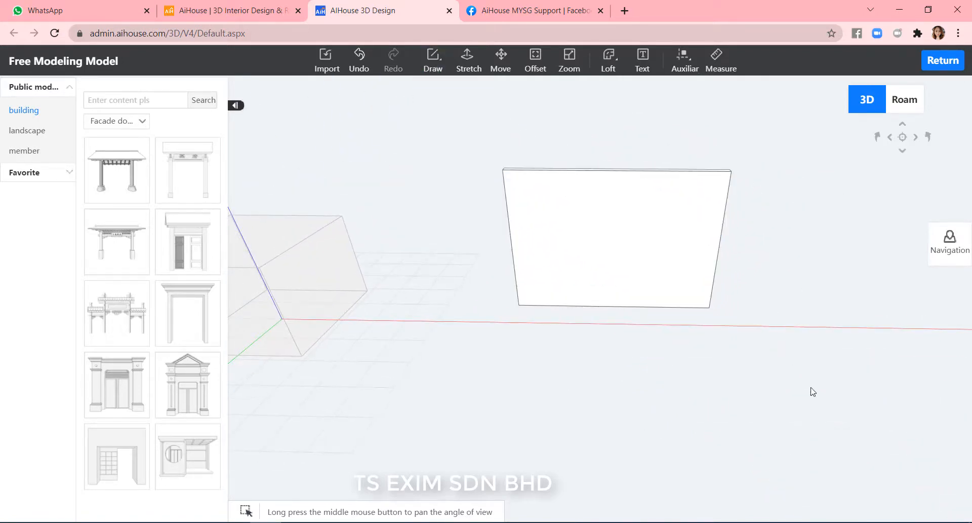
pyautogui.moveTo(778, 372); pyautogui.dragTo(470, 118)
pyautogui.click(499, 137)
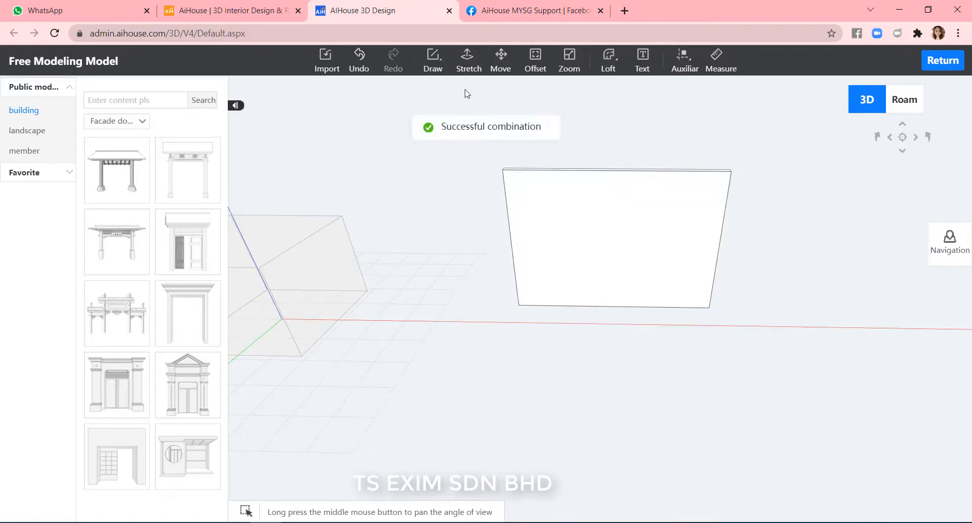
# Draw lines across the wall face marking off a border strip along its top and right edges.
pyautogui.moveTo(433, 63)
pyautogui.click(438, 92)
pyautogui.scroll(3, 761, 274)
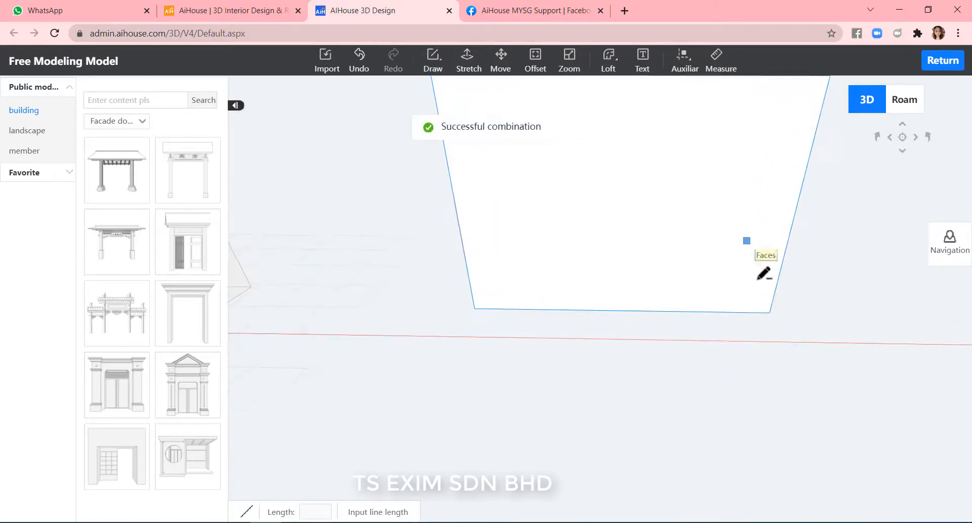
pyautogui.scroll(-2, 775, 306)
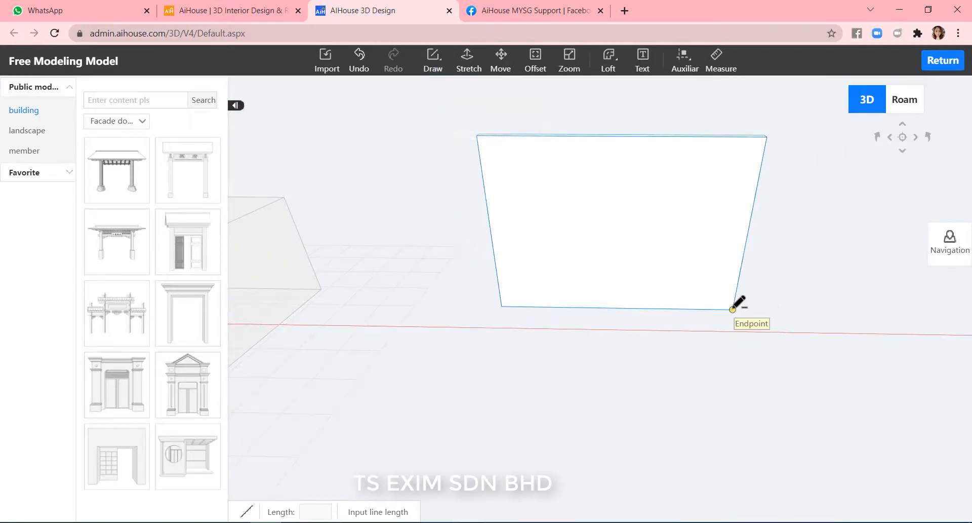
pyautogui.click(733, 309)
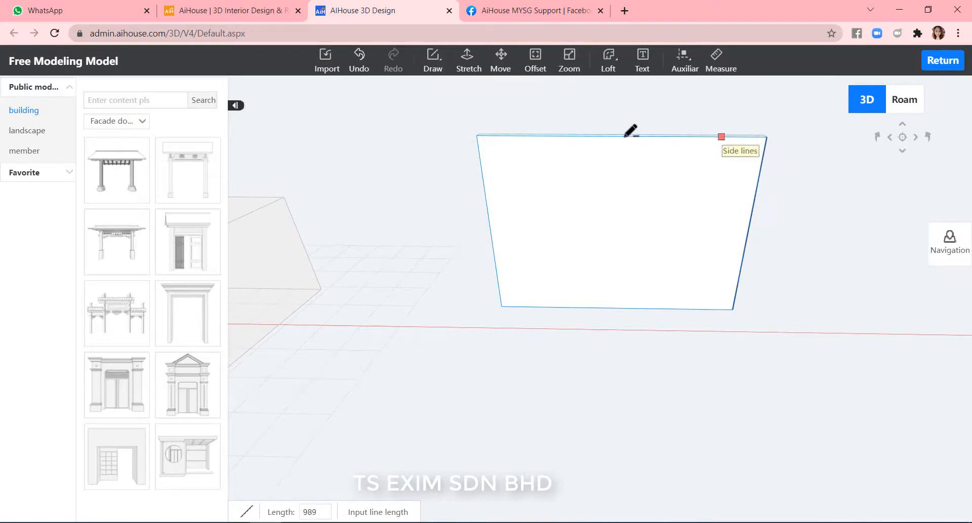
pyautogui.click(477, 135)
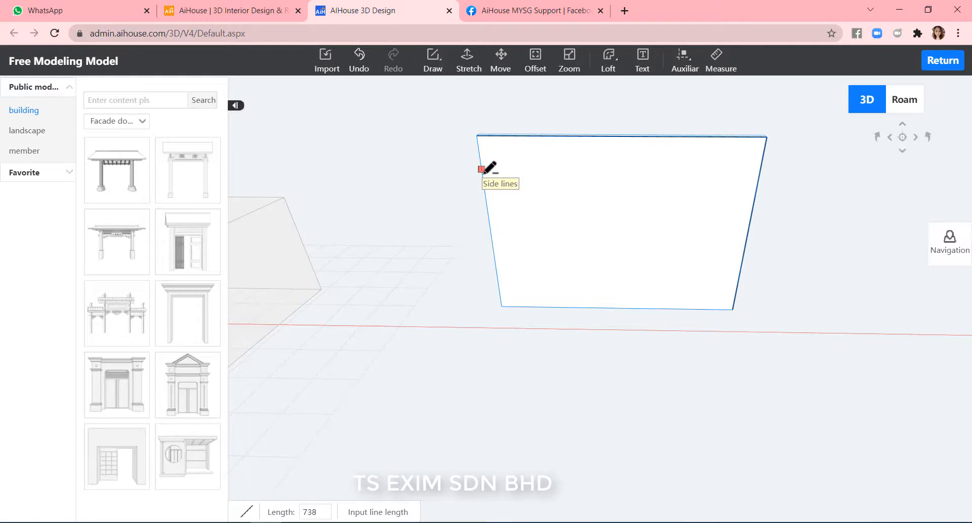
pyautogui.click(481, 167)
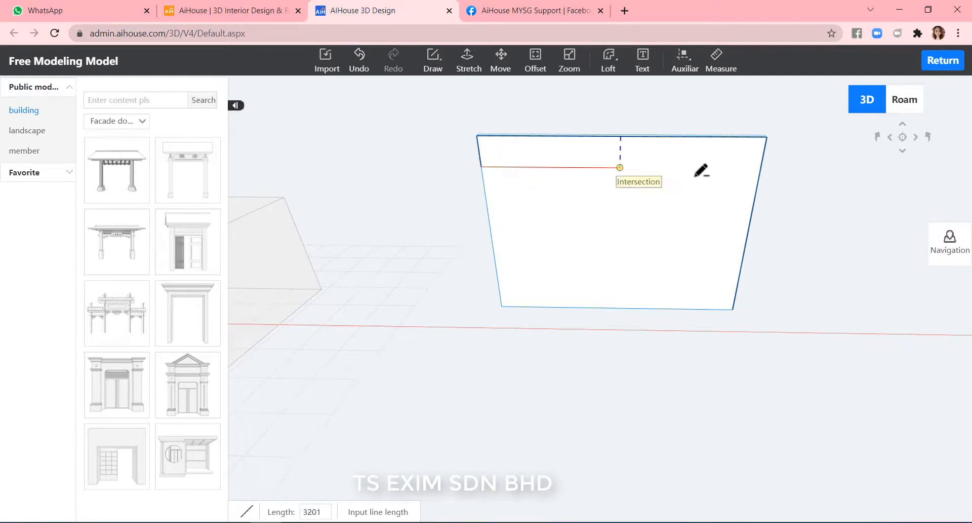
pyautogui.click(726, 168)
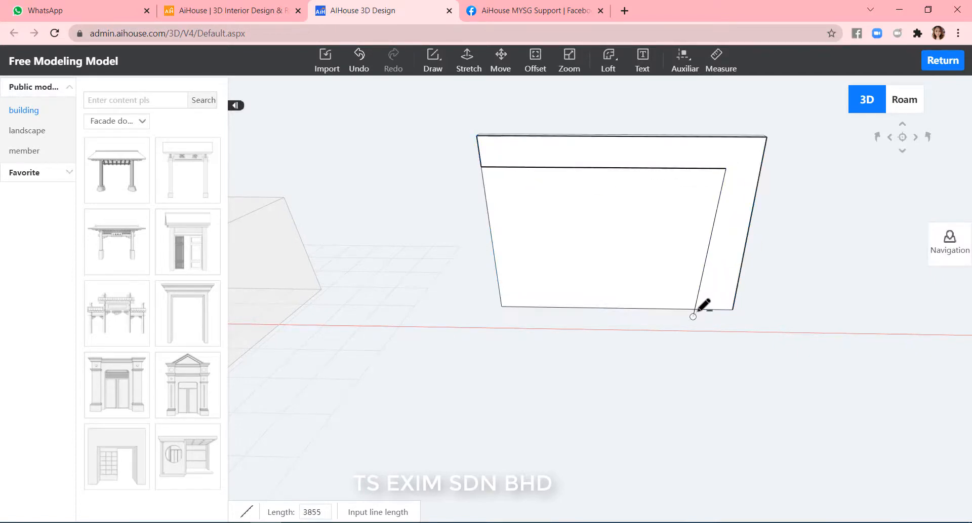
pyautogui.click(724, 307)
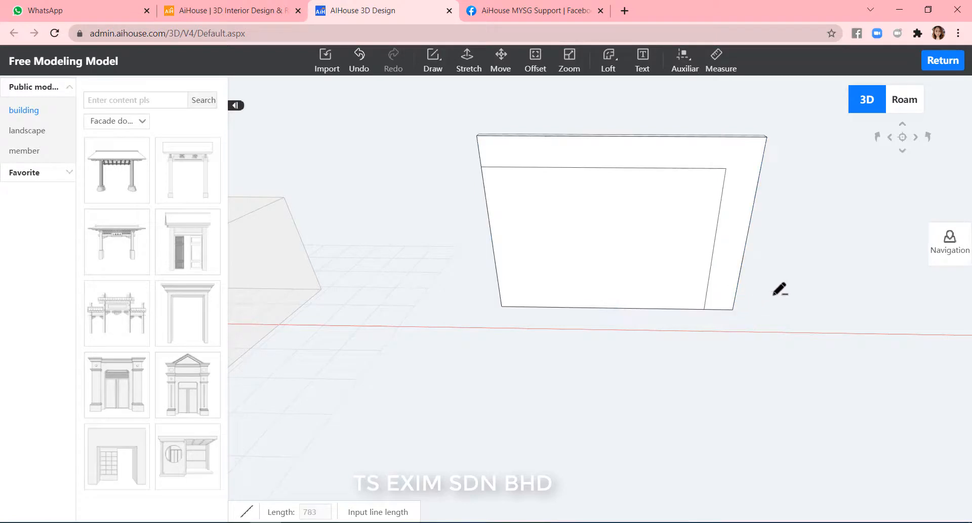
pyautogui.press('Escape')
# Draw a rectangle about 5620 by 3572 over the inner panel, from its top-left corner to the border's bottom corner.
pyautogui.click(736, 212)
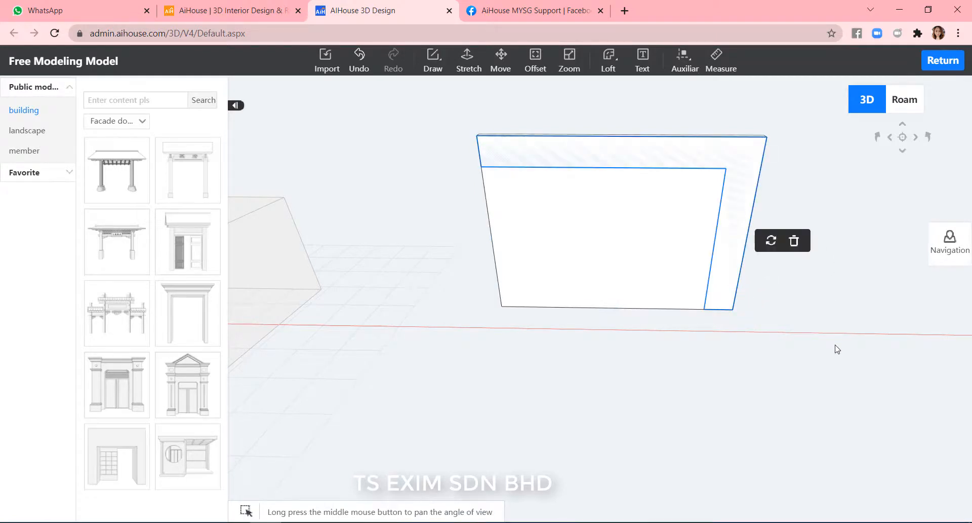
pyautogui.click(837, 350)
pyautogui.scroll(2, 834, 295)
pyautogui.moveTo(836, 321); pyautogui.dragTo(892, 332, button='right')
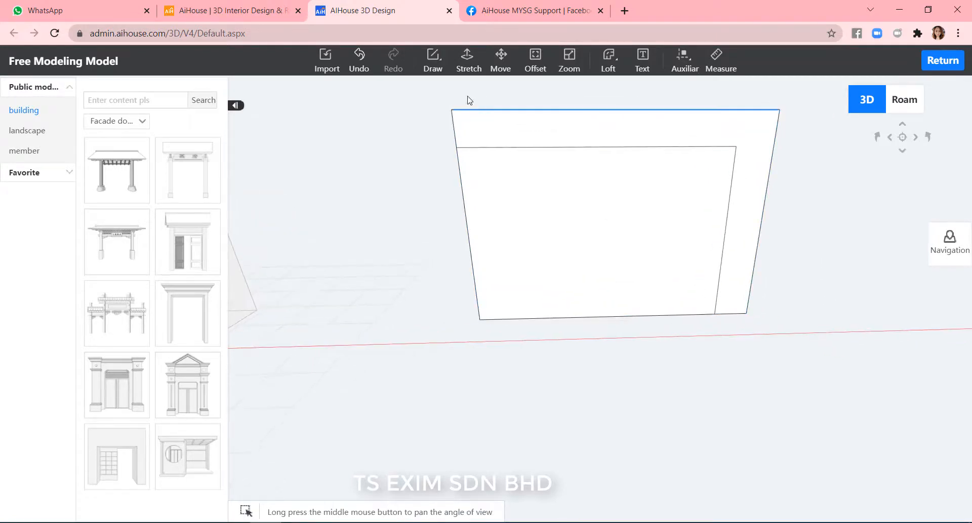
pyautogui.click(433, 60)
pyautogui.click(444, 115)
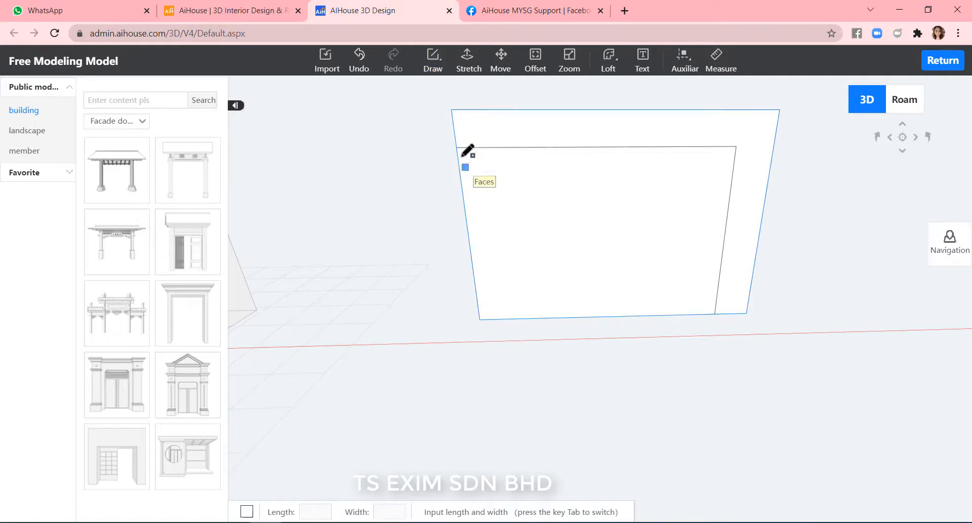
pyautogui.click(457, 147)
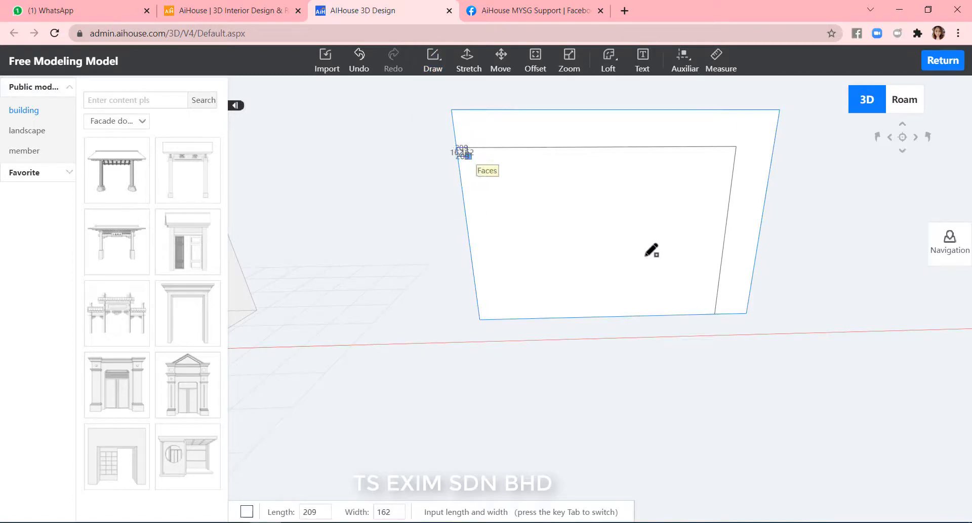
pyautogui.click(717, 305)
pyautogui.press('Escape')
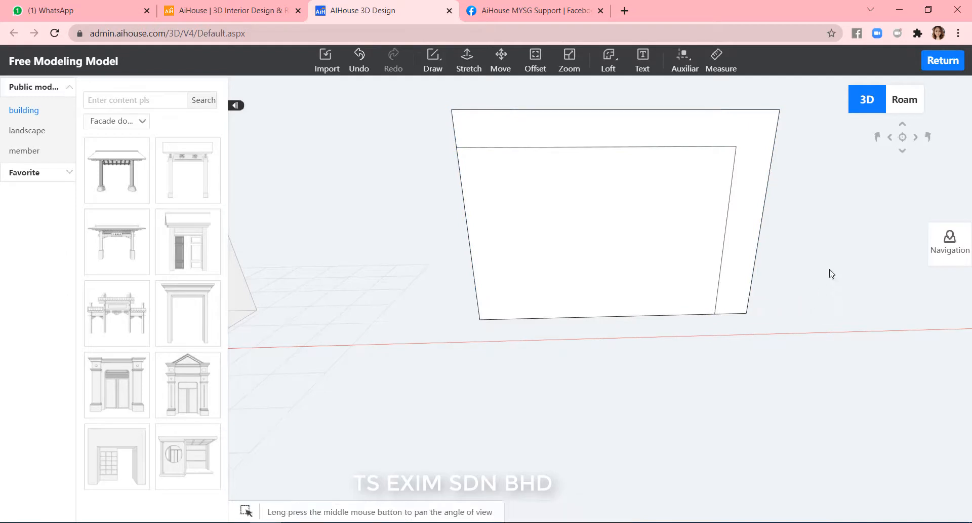
# Draw a horizontal line about 5620 long across the inner panel from its left edge to the border line.
pyautogui.click(432, 66)
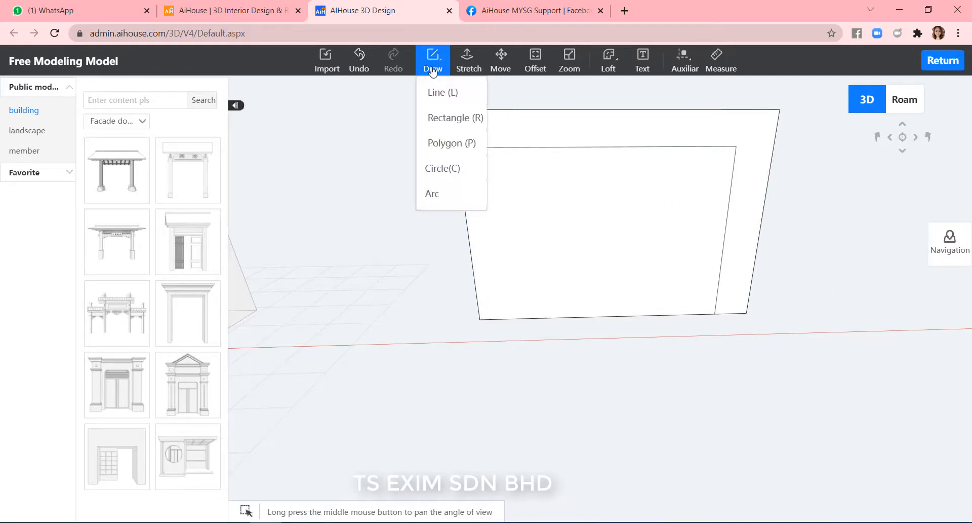
pyautogui.click(455, 96)
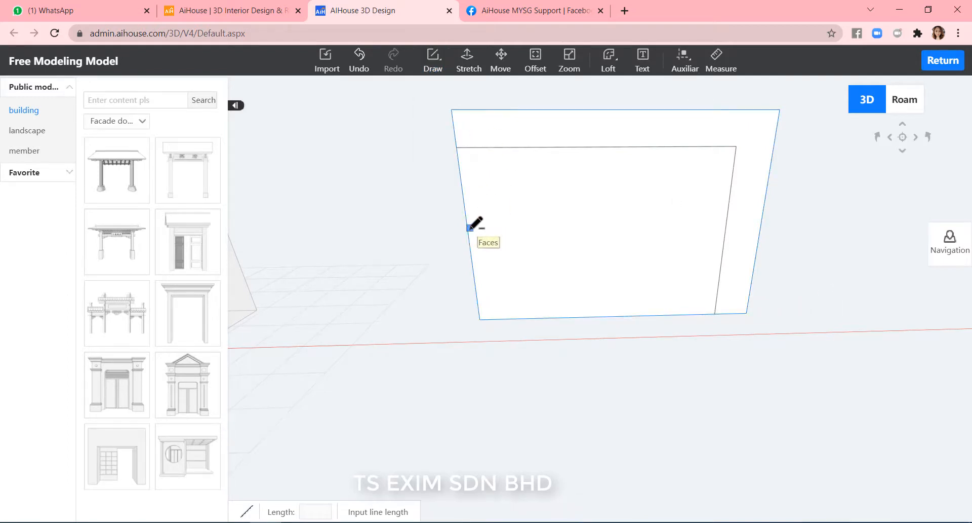
pyautogui.click(467, 225)
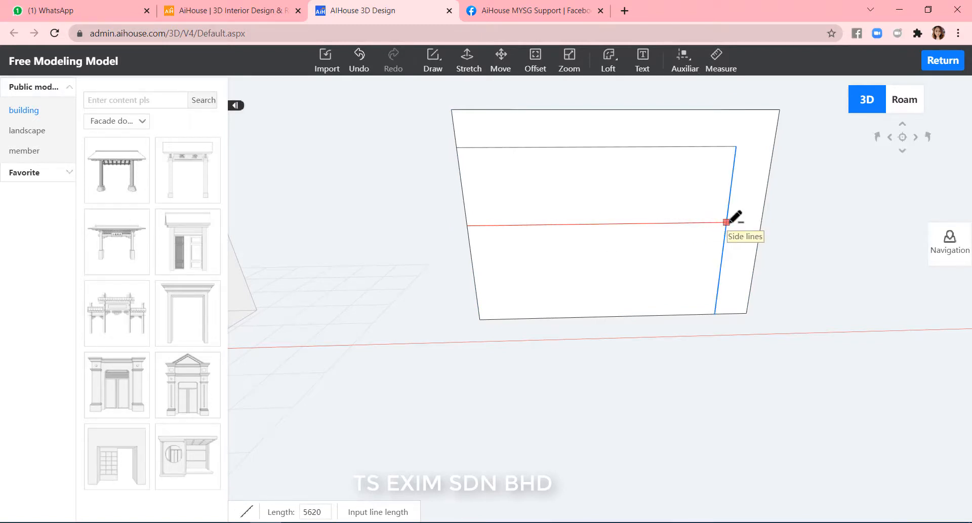
pyautogui.click(675, 212)
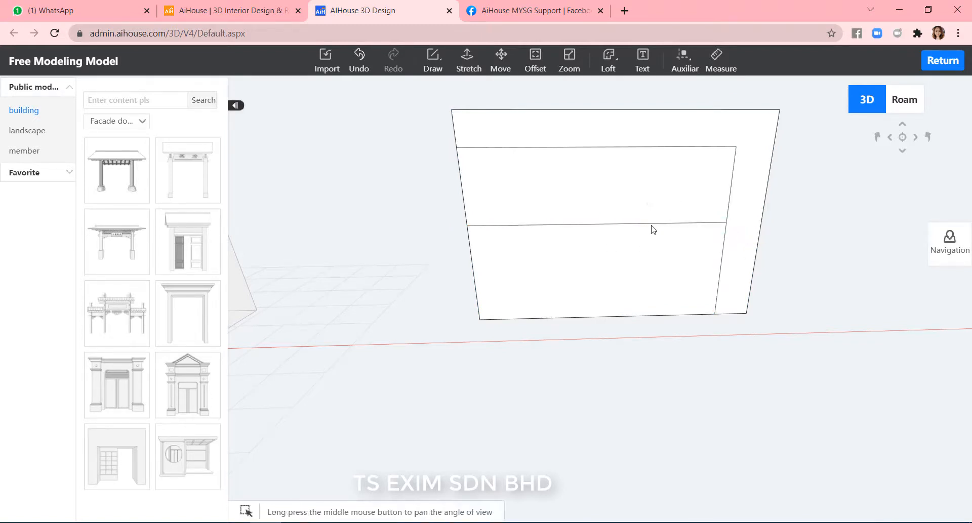
# Draw a vertical line about 4492 long from the wall's top edge down to its bottom edge.
pyautogui.moveTo(851, 260); pyautogui.dragTo(829, 290, button='middle')
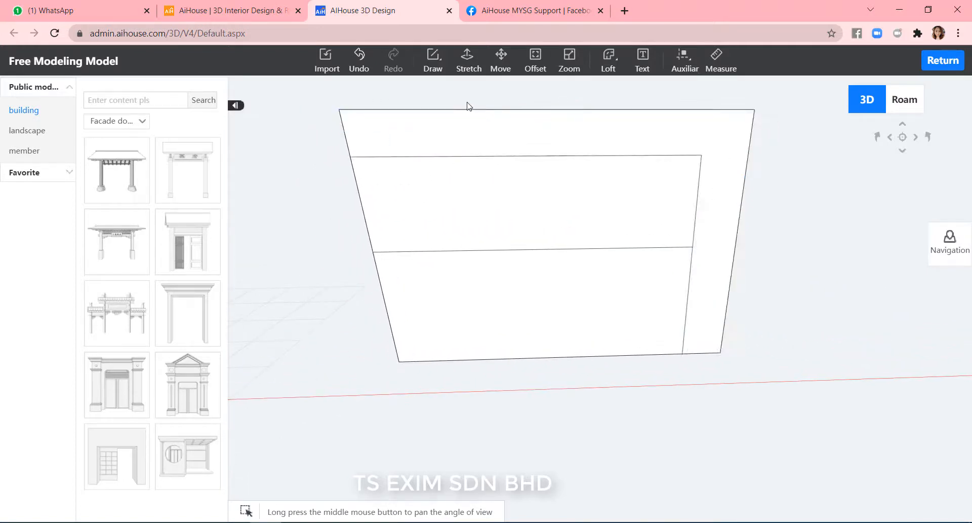
pyautogui.click(433, 61)
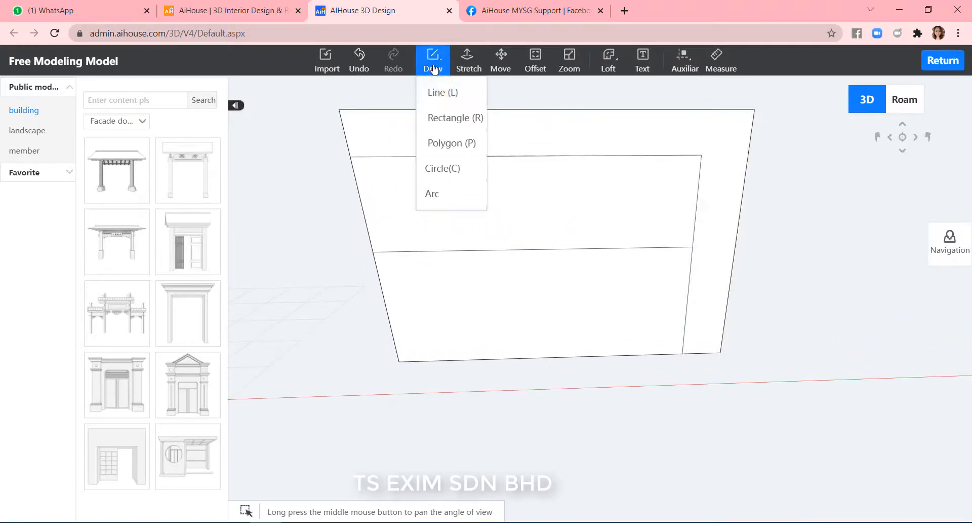
pyautogui.click(445, 93)
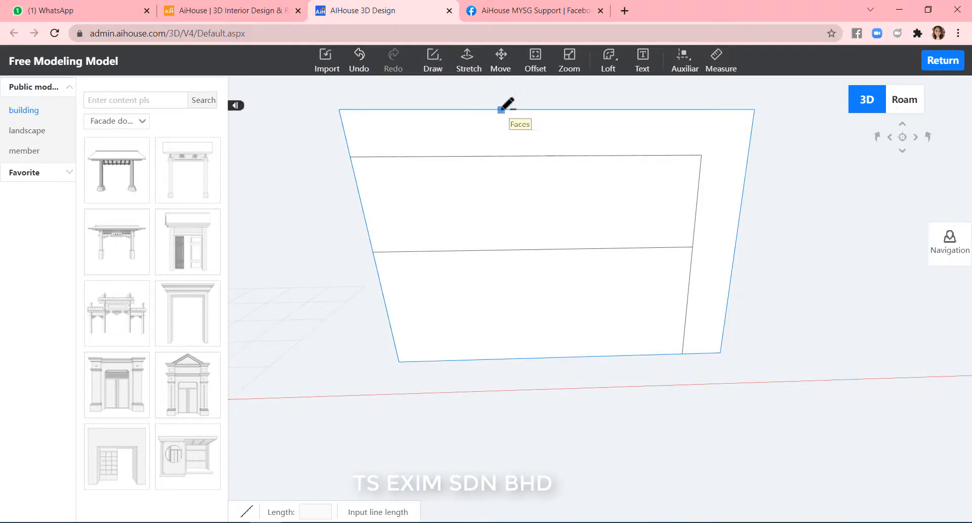
pyautogui.click(501, 109)
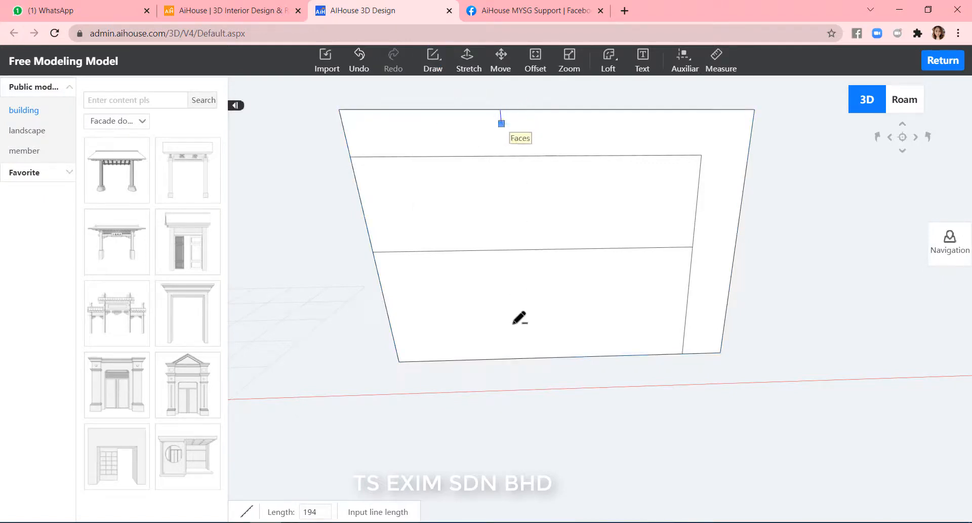
pyautogui.click(523, 358)
pyautogui.press('Escape')
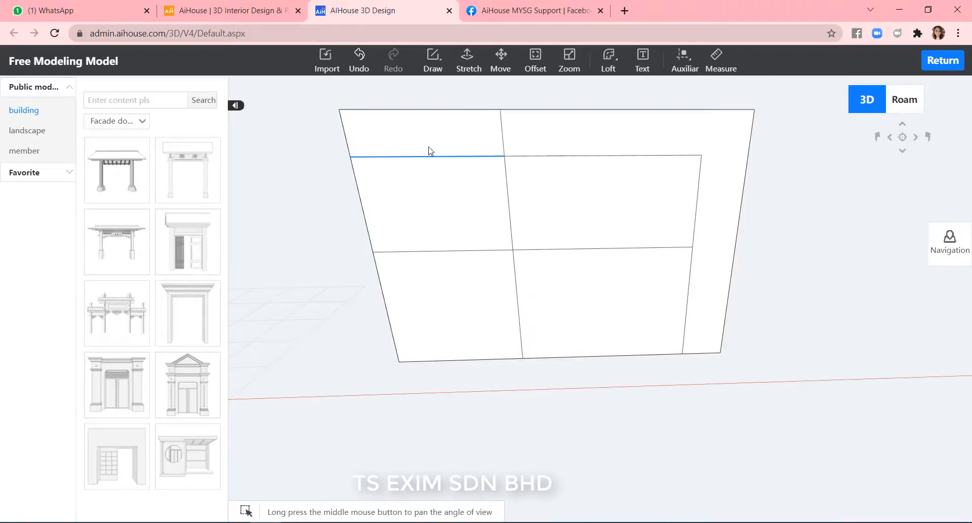
# Delete the three line segments left of the vertical line inside the wall face.
pyautogui.click(473, 146)
pyautogui.press('Delete')
pyautogui.click(469, 206)
pyautogui.press('Delete')
pyautogui.click(477, 306)
pyautogui.press('Delete')
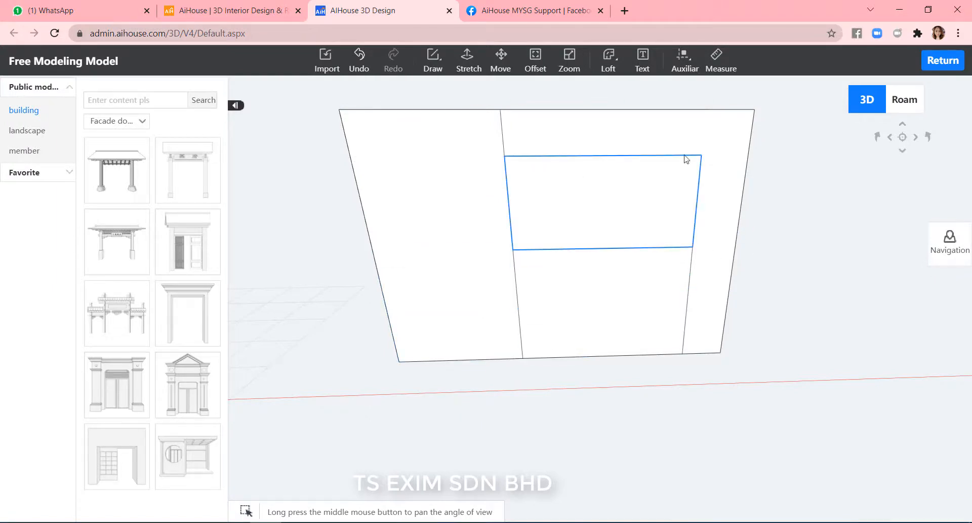
# Draw an arc with chord about 3573 and height about 424 across the upper right panel.
pyautogui.moveTo(844, 244); pyautogui.dragTo(829, 269, button='middle')
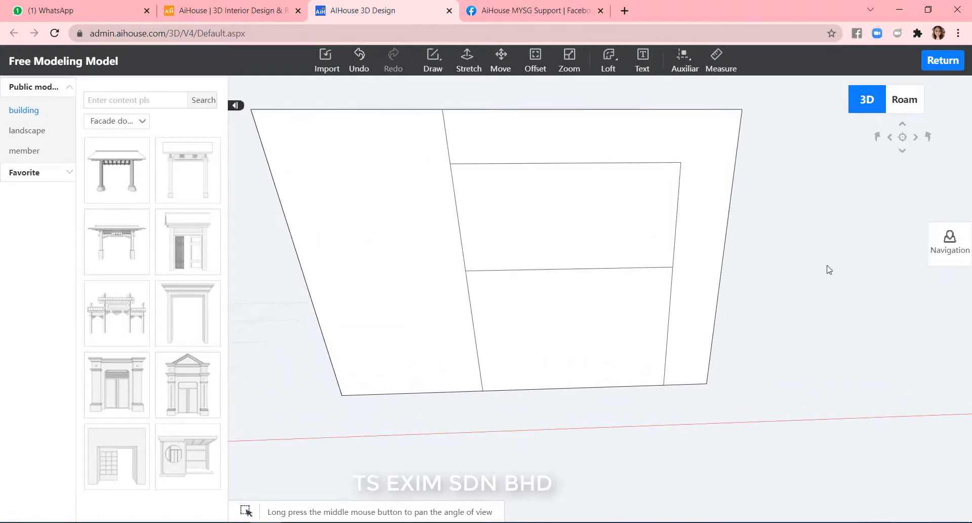
pyautogui.click(433, 63)
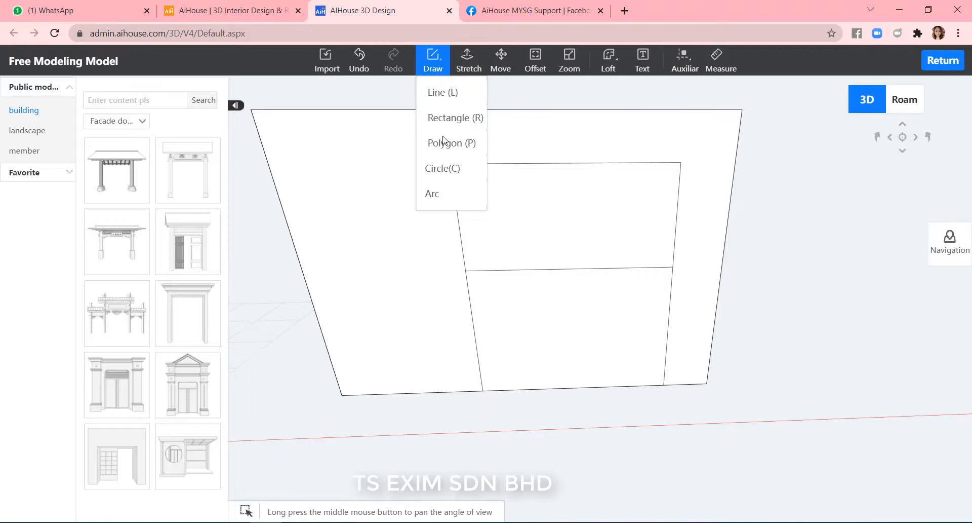
pyautogui.click(434, 200)
pyautogui.click(450, 163)
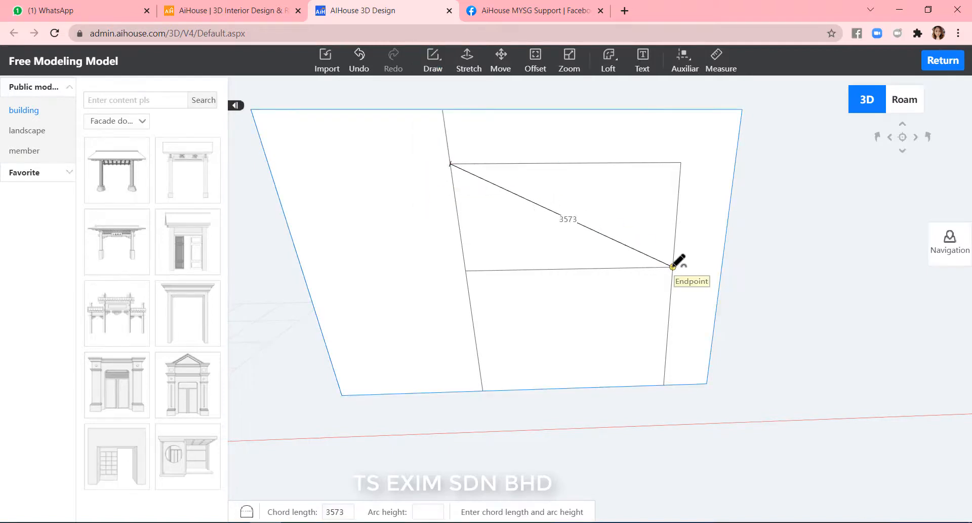
pyautogui.click(673, 266)
pyautogui.click(661, 228)
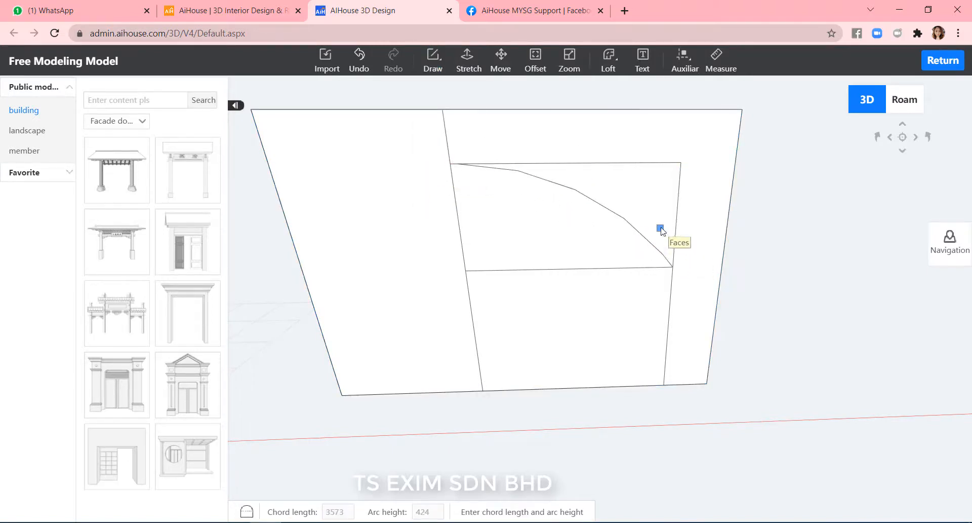
# Delete the region enclosed below the arc in the right panel.
pyautogui.click(520, 241)
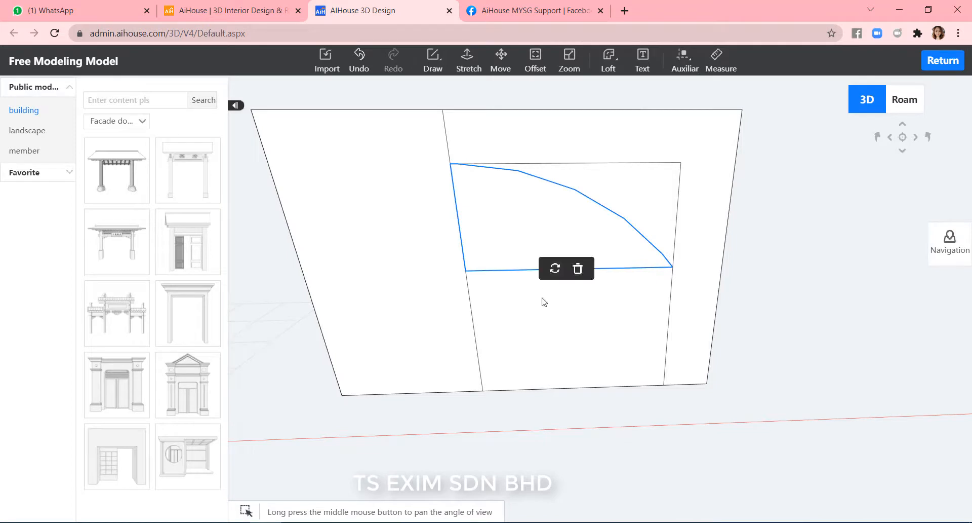
pyautogui.click(578, 267)
pyautogui.click(650, 269)
pyautogui.click(709, 298)
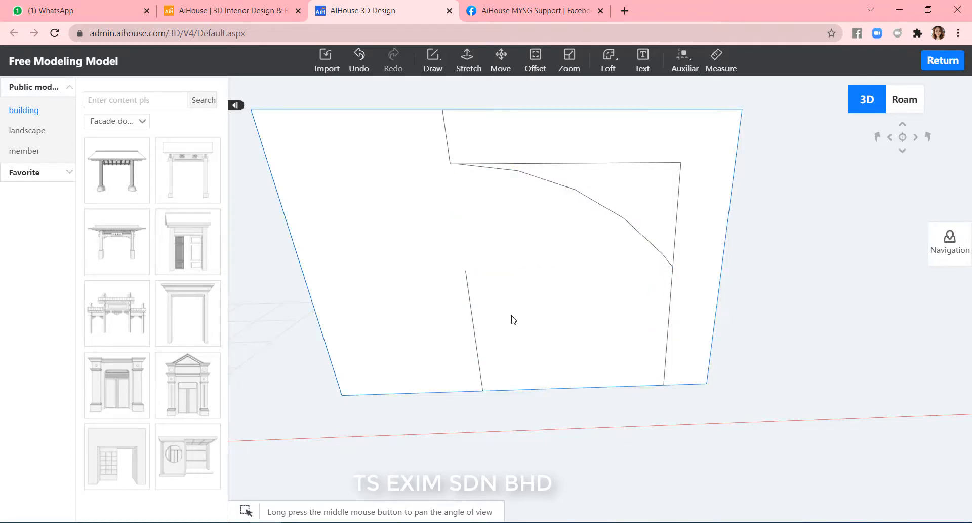
# Delete the lower vertical line in the left part of the wall face.
pyautogui.click(472, 309)
pyautogui.press('Delete')
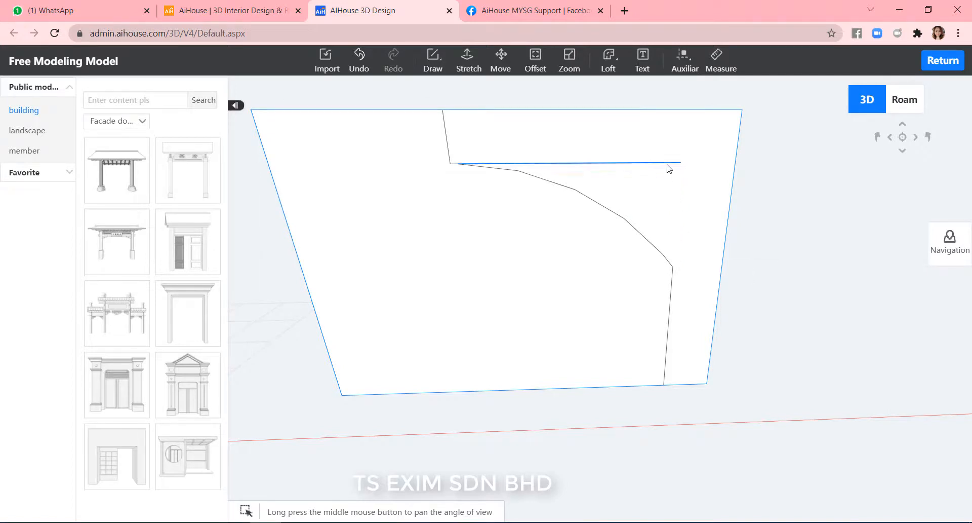
# Select and delete the large wall region left of and below the arc, keeping the L-shaped arch panel.
pyautogui.scroll(-4, 787, 286)
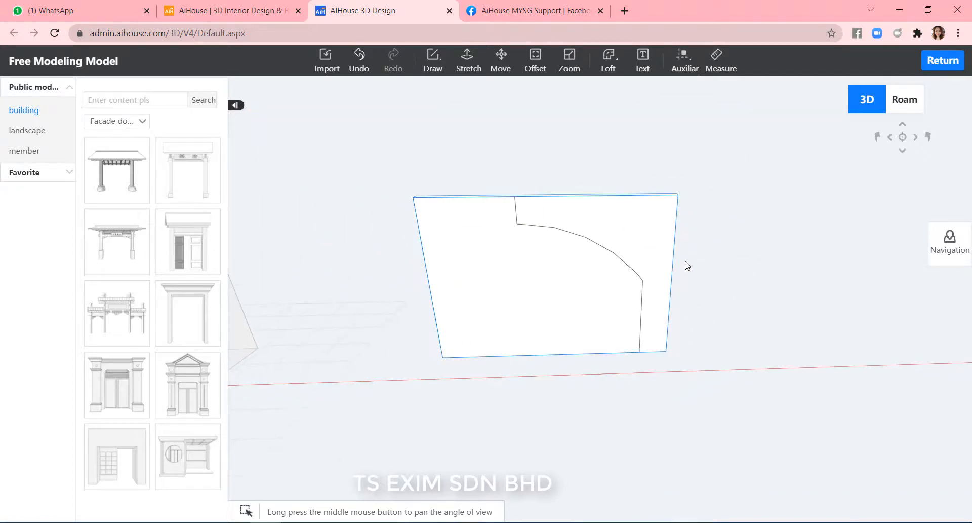
pyautogui.scroll(3, 719, 332)
pyautogui.scroll(-3, 748, 351)
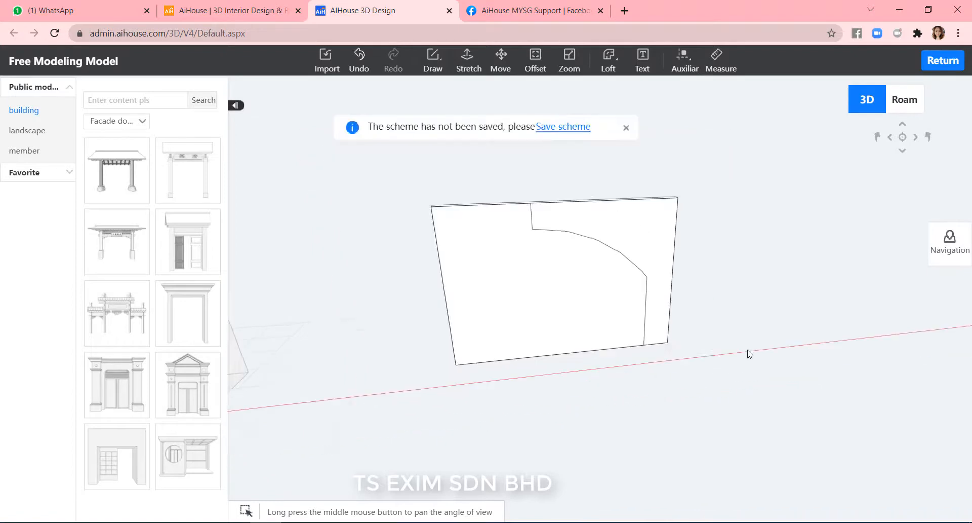
pyautogui.scroll(4, 681, 233)
pyautogui.click(707, 221)
pyautogui.click(777, 214)
pyautogui.scroll(-2, 556, 307)
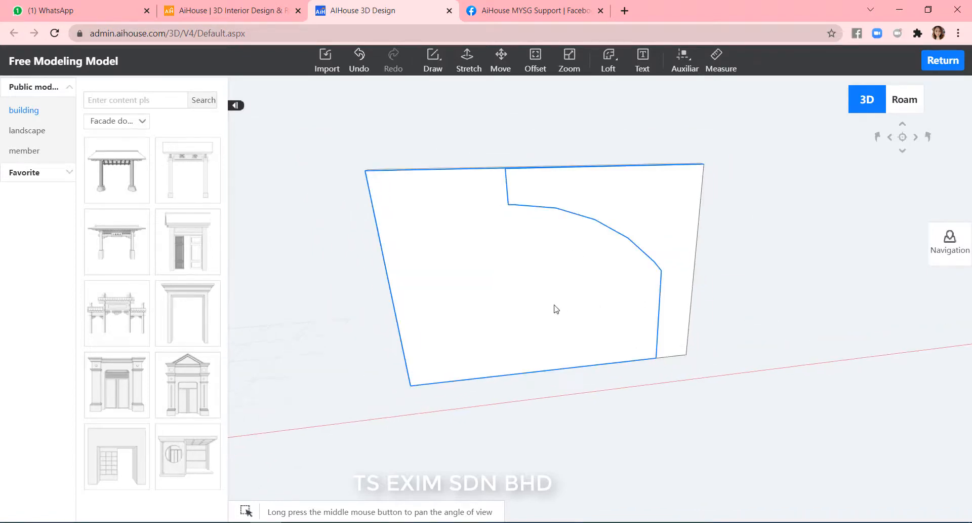
pyautogui.click(554, 306)
pyautogui.click(553, 308)
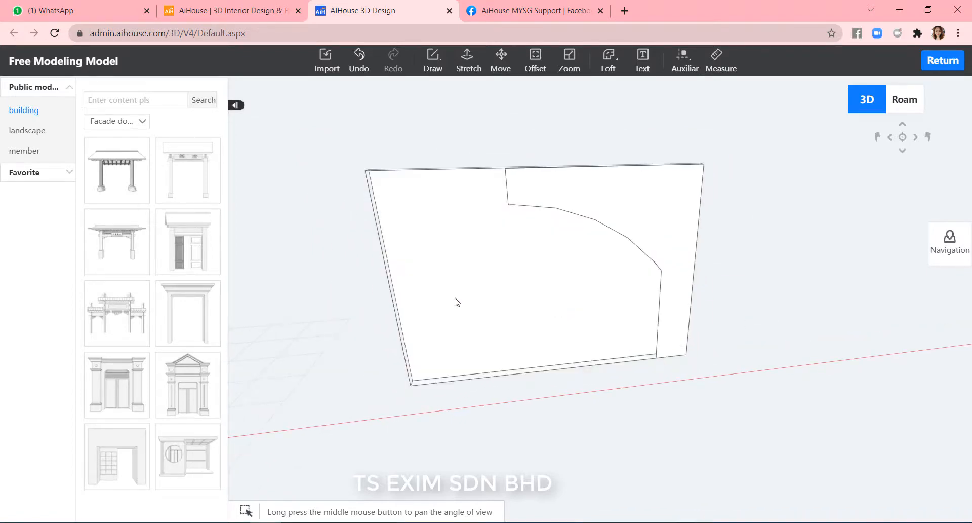
pyautogui.moveTo(490, 427); pyautogui.dragTo(334, 147)
pyautogui.press('Delete')
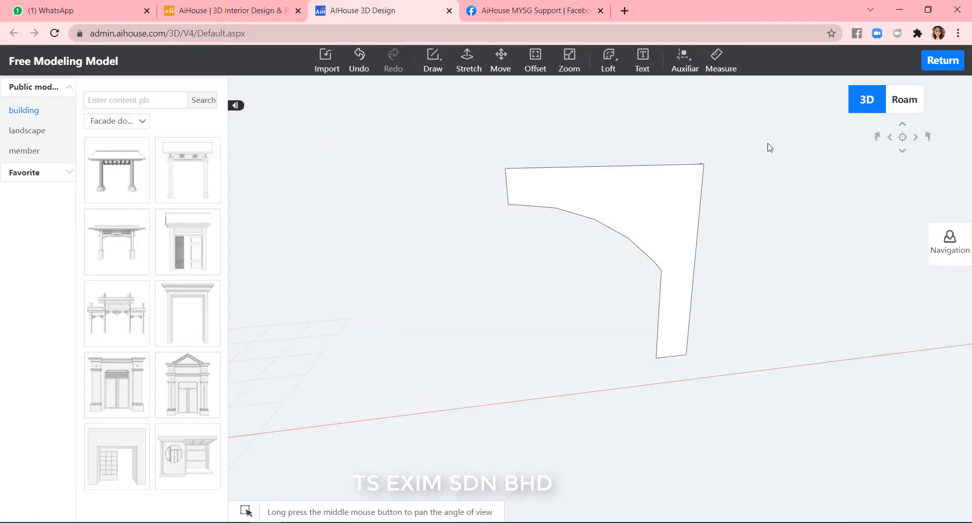
# Delete the leftover line segments along the arch panel's right edge.
pyautogui.moveTo(766, 187); pyautogui.dragTo(804, 204, button='middle')
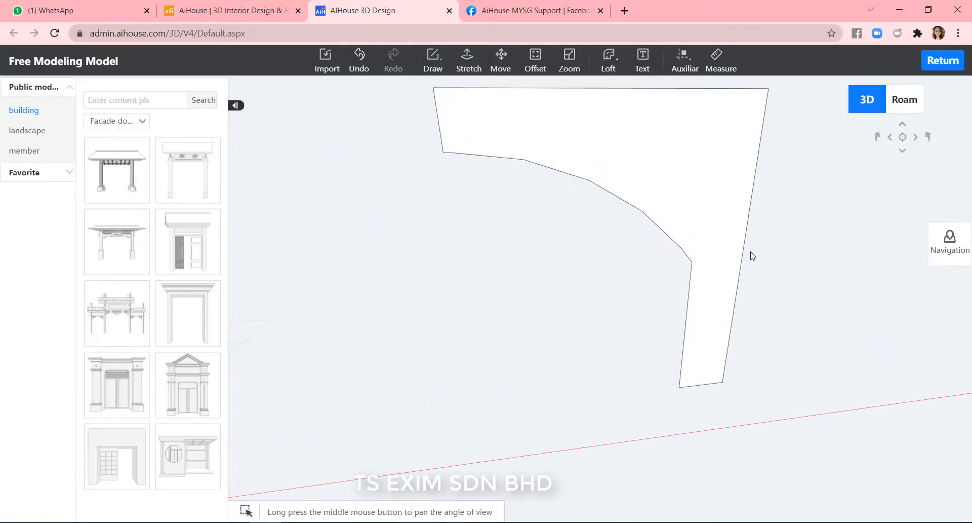
pyautogui.moveTo(751, 253); pyautogui.dragTo(757, 293, button='middle')
pyautogui.click(757, 301)
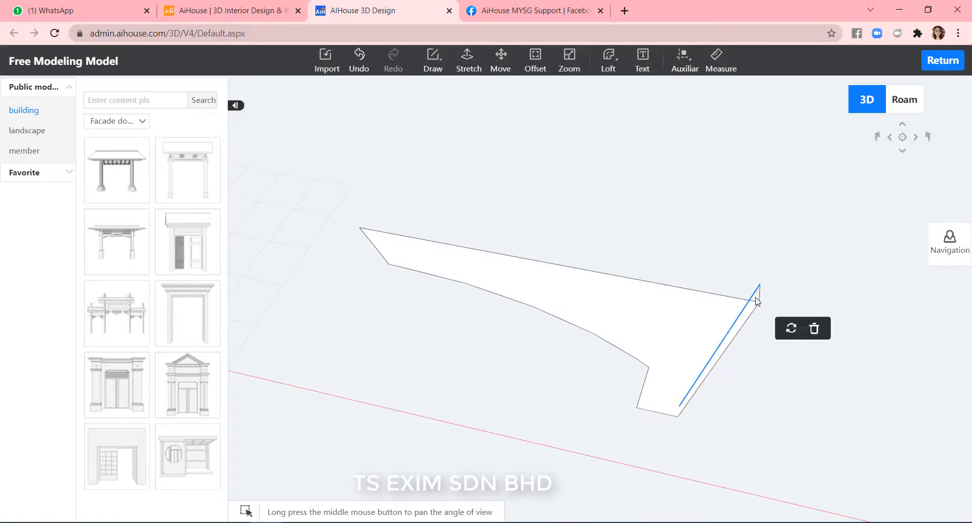
pyautogui.press('Delete')
pyautogui.moveTo(756, 275); pyautogui.dragTo(756, 274)
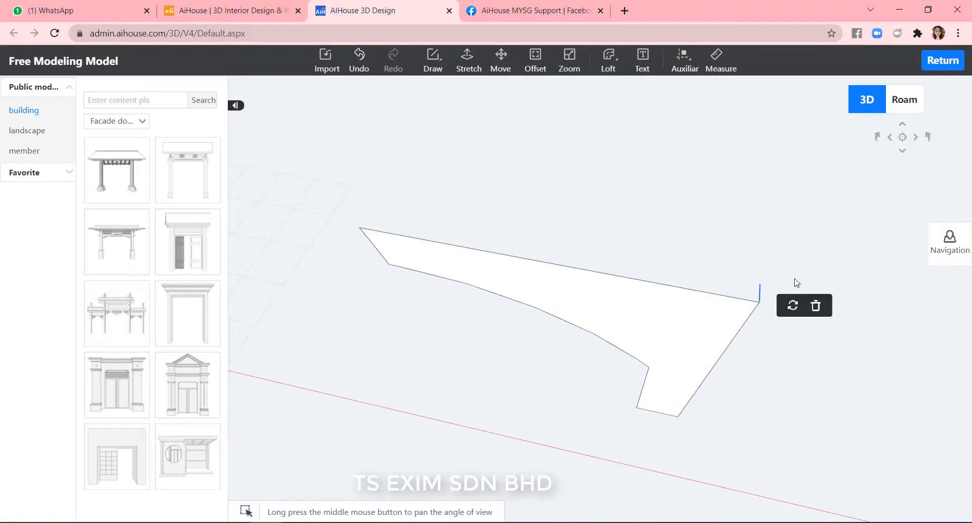
pyautogui.click(809, 300)
# Stretch the L-shaped arch panel by 3000 to turn it into a solid.
pyautogui.moveTo(802, 237); pyautogui.dragTo(789, 292, button='right')
pyautogui.moveTo(792, 296); pyautogui.dragTo(619, 352, button='middle')
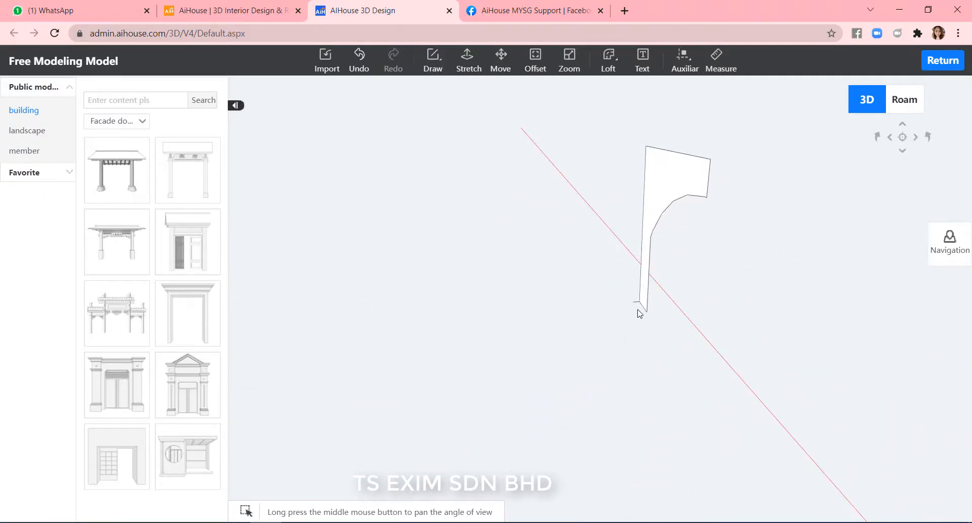
pyautogui.moveTo(616, 288); pyautogui.dragTo(616, 287)
pyautogui.click(674, 318)
pyautogui.moveTo(818, 290); pyautogui.dragTo(440, 278, button='right')
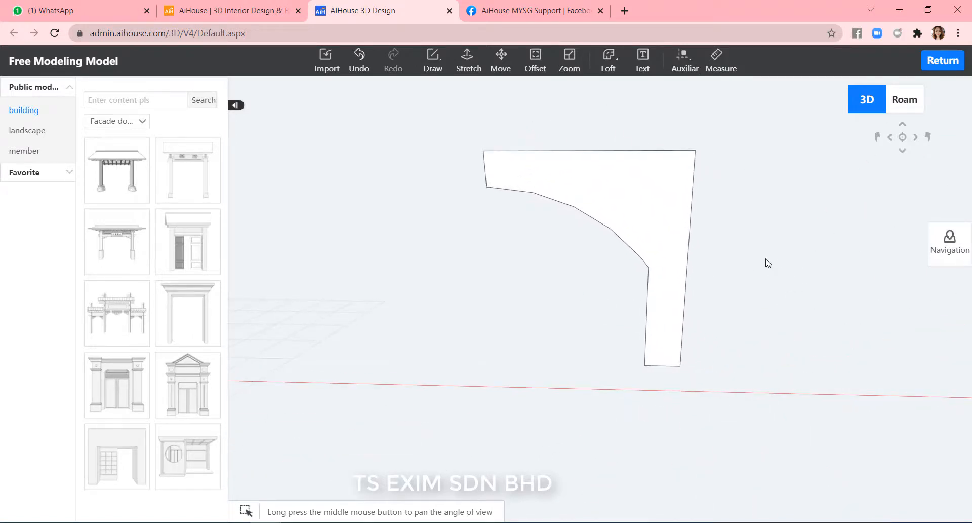
pyautogui.scroll(3, 768, 262)
pyautogui.scroll(-2, 766, 263)
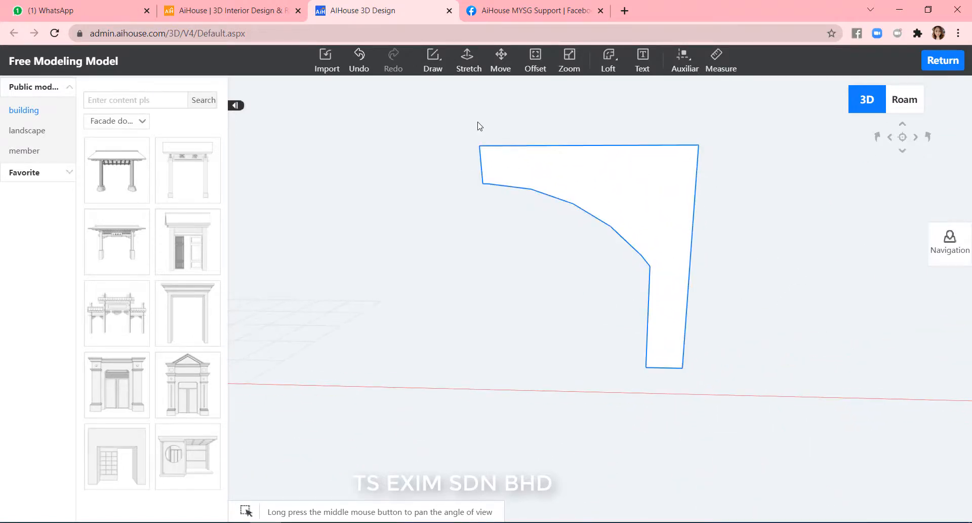
pyautogui.click(467, 60)
pyautogui.click(649, 207)
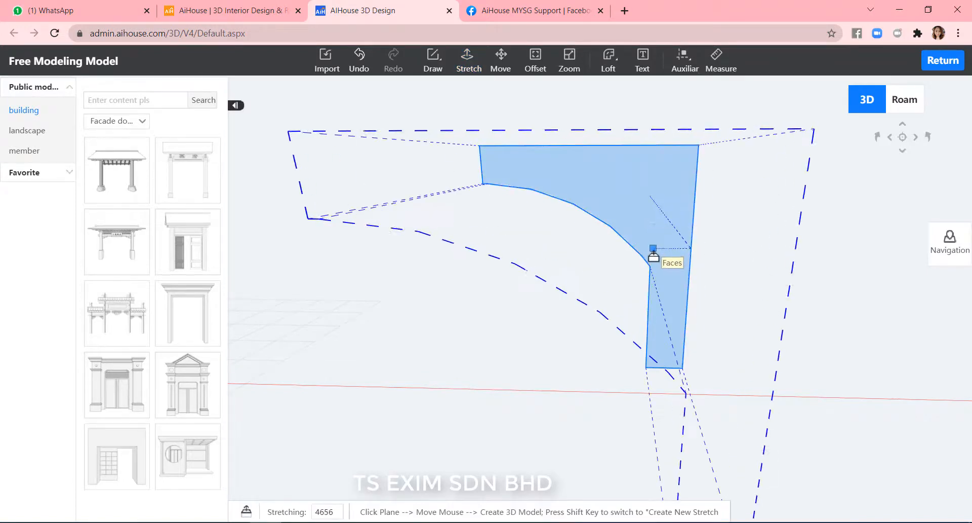
pyautogui.write('3000')
pyautogui.press('Return')
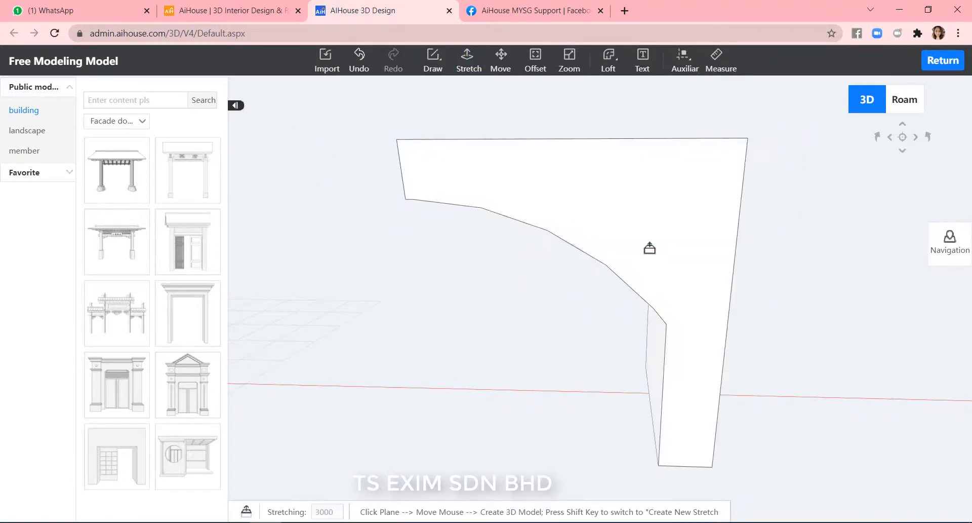
pyautogui.scroll(-3, 810, 268)
pyautogui.press('Escape')
# Orbit around the extruded arch and compare it with the reference arch photo.
pyautogui.moveTo(497, 381); pyautogui.dragTo(735, 373, button='middle')
pyautogui.scroll(4, 647, 417)
pyautogui.scroll(-5, 801, 413)
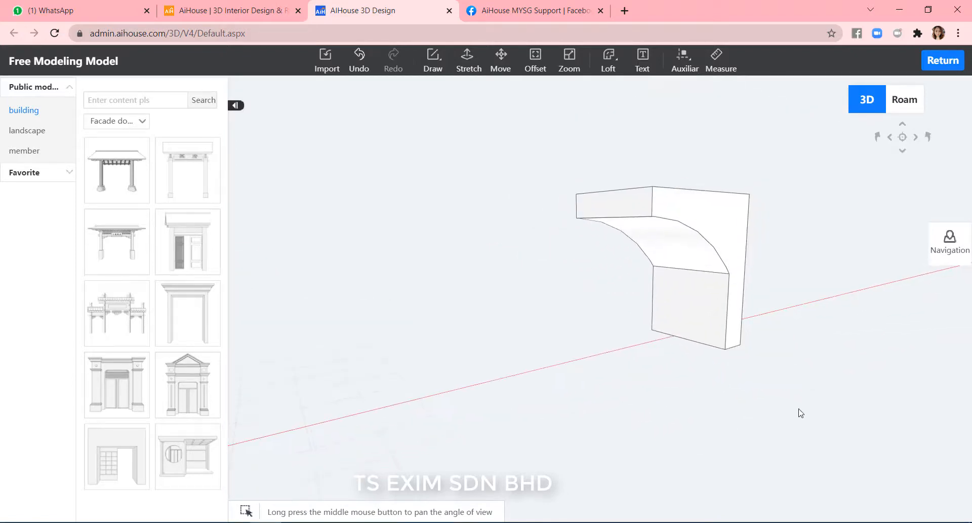
pyautogui.moveTo(838, 400); pyautogui.dragTo(817, 438, button='middle')
pyautogui.scroll(3, 804, 404)
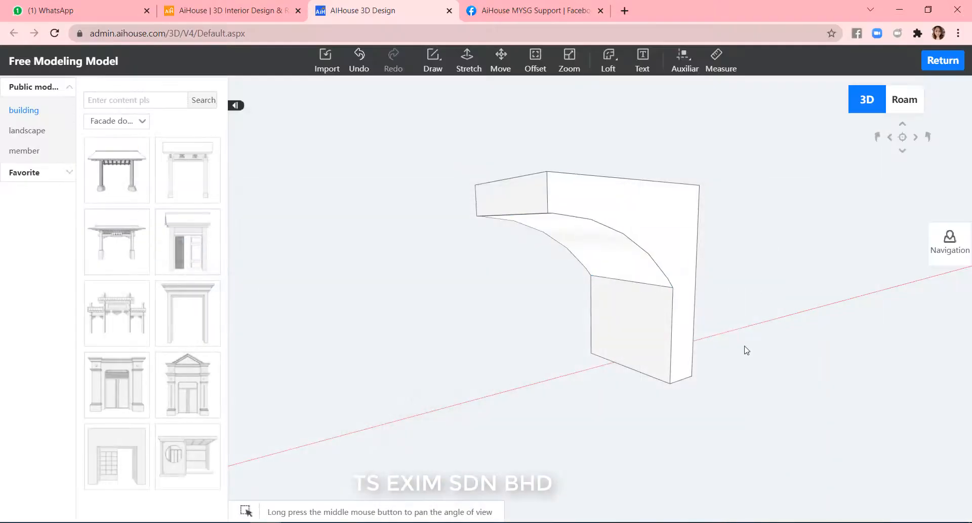
pyautogui.moveTo(744, 347); pyautogui.dragTo(727, 354, button='middle')
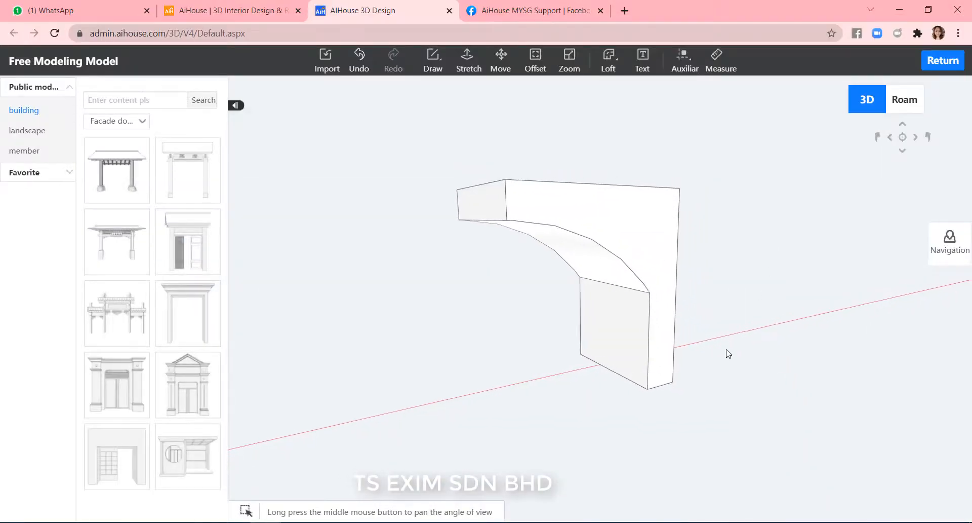
# Move the arch's front face away from the extruded block.
pyautogui.click(658, 230)
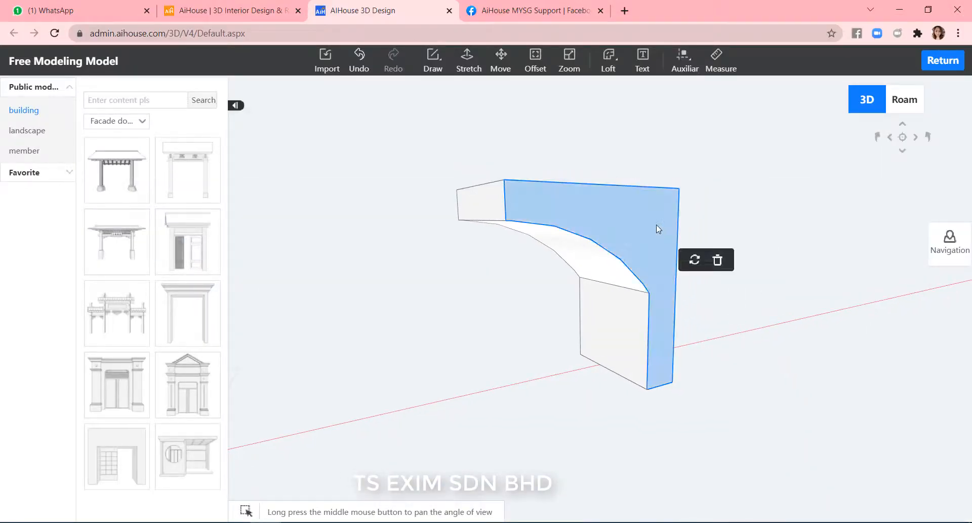
pyautogui.click(501, 59)
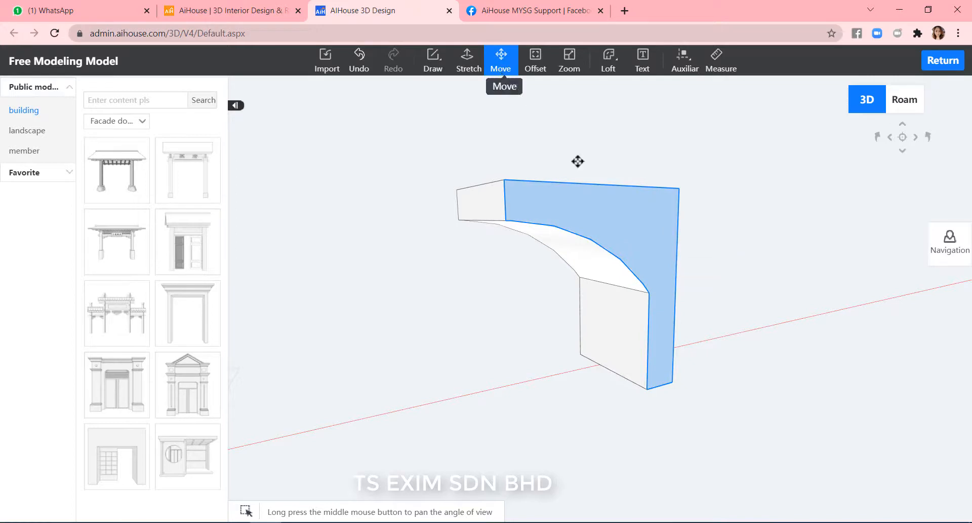
pyautogui.click(675, 378)
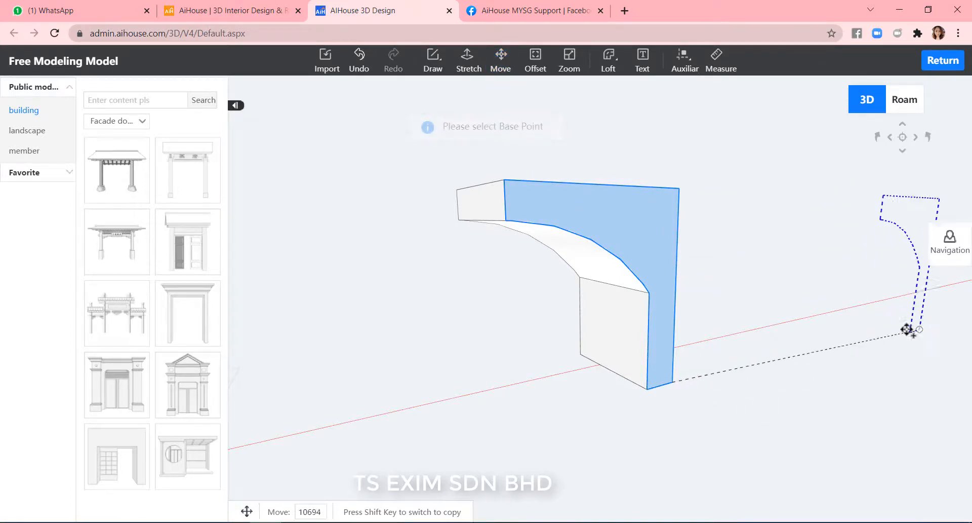
pyautogui.click(870, 328)
pyautogui.moveTo(790, 391); pyautogui.dragTo(788, 340, button='middle')
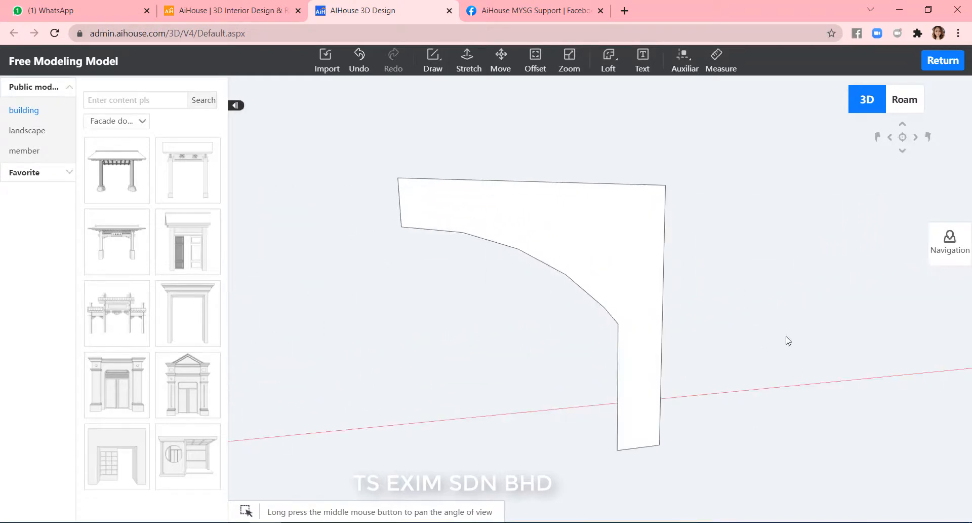
# Offset the arch panel's outline outward by 300.
pyautogui.click(535, 55)
pyautogui.click(588, 242)
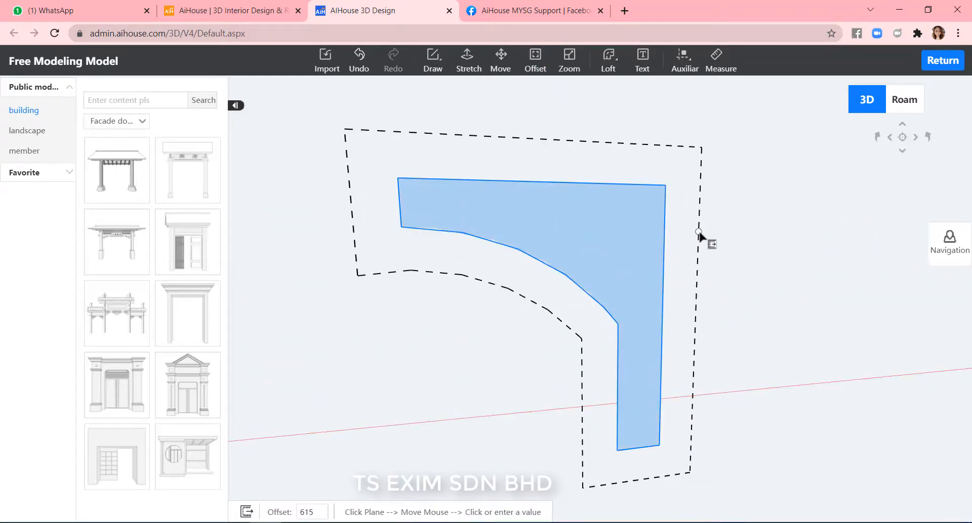
pyautogui.write('300')
pyautogui.press('Return')
pyautogui.press('Escape')
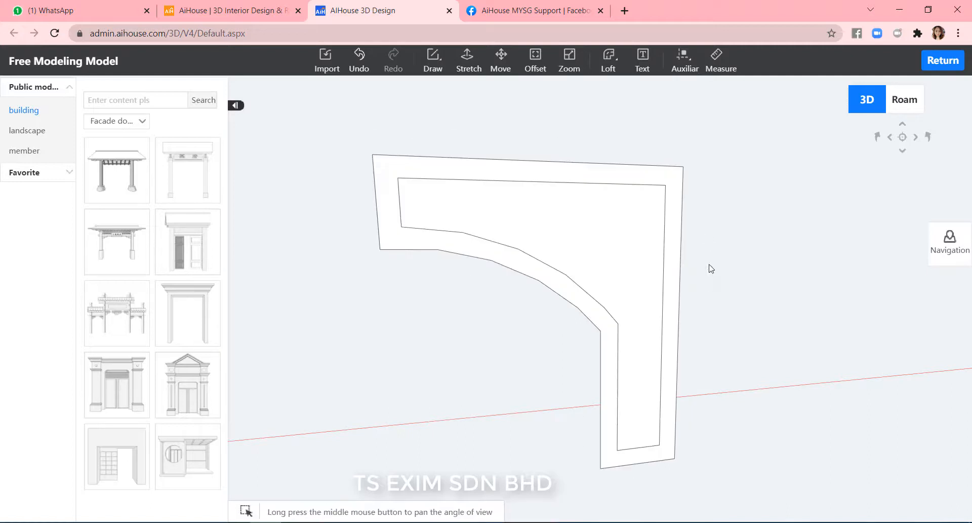
# Draw two short lines joining the inner outline's bottom corners to the outer outline at the panel's foot.
pyautogui.scroll(3, 578, 382)
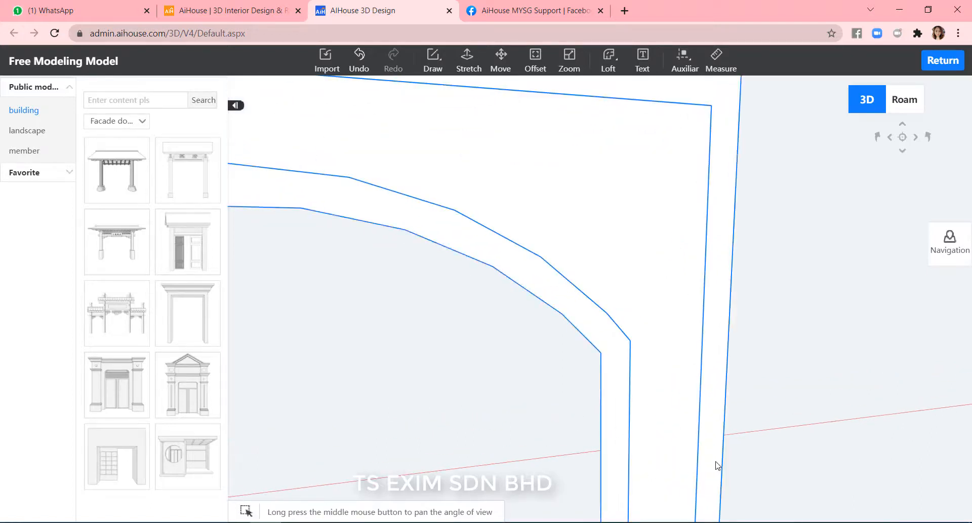
pyautogui.scroll(-3, 716, 464)
pyautogui.press('l')
pyautogui.click(663, 454)
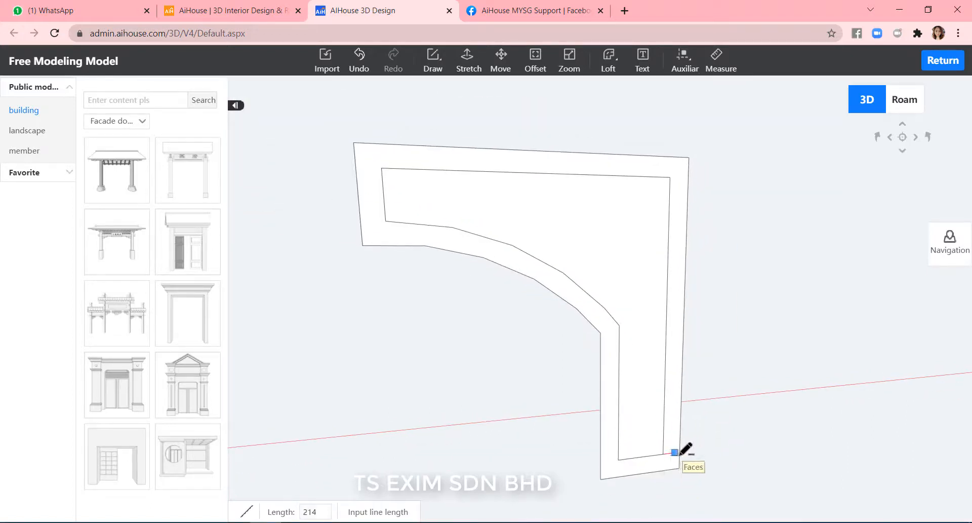
pyautogui.click(680, 452)
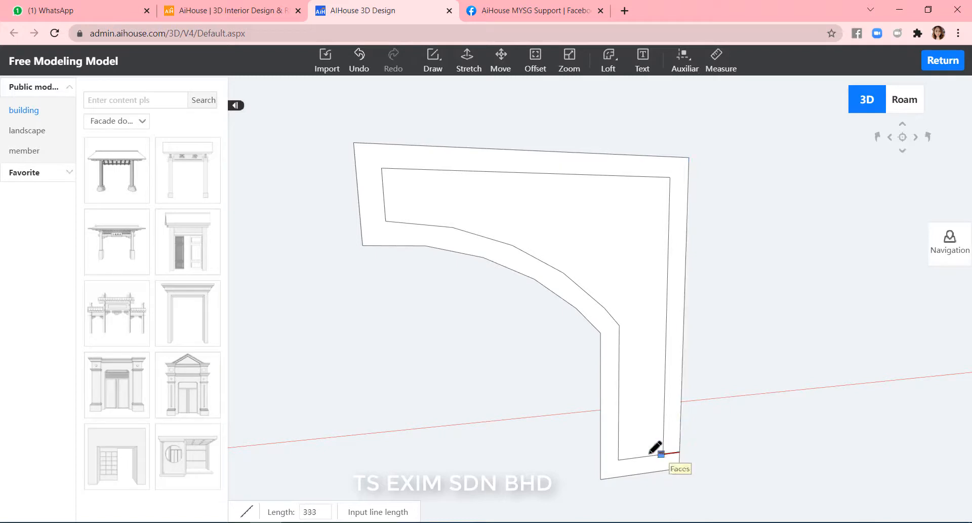
pyautogui.click(618, 459)
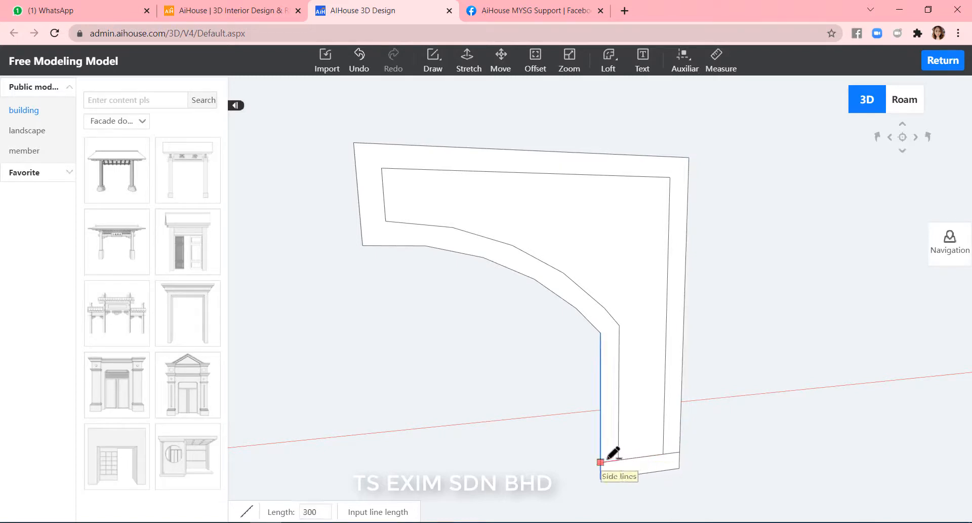
pyautogui.click(600, 462)
pyautogui.press('Escape')
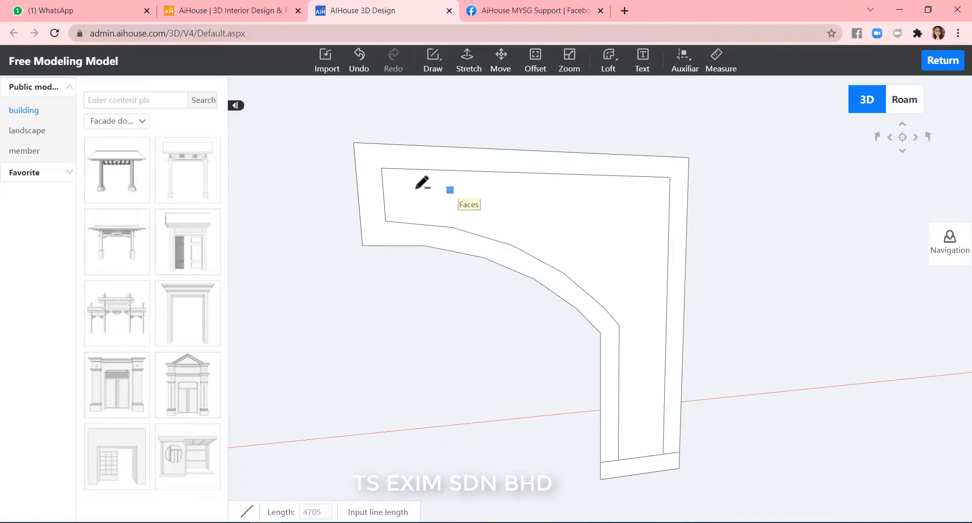
# Draw two short lines joining the inner outline's left-end corners to the outer outline.
pyautogui.click(382, 168)
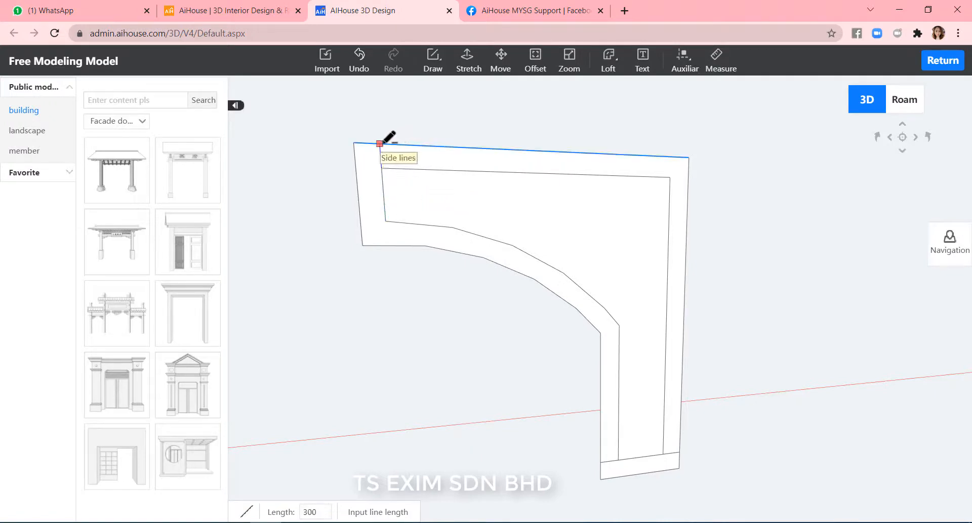
pyautogui.click(380, 143)
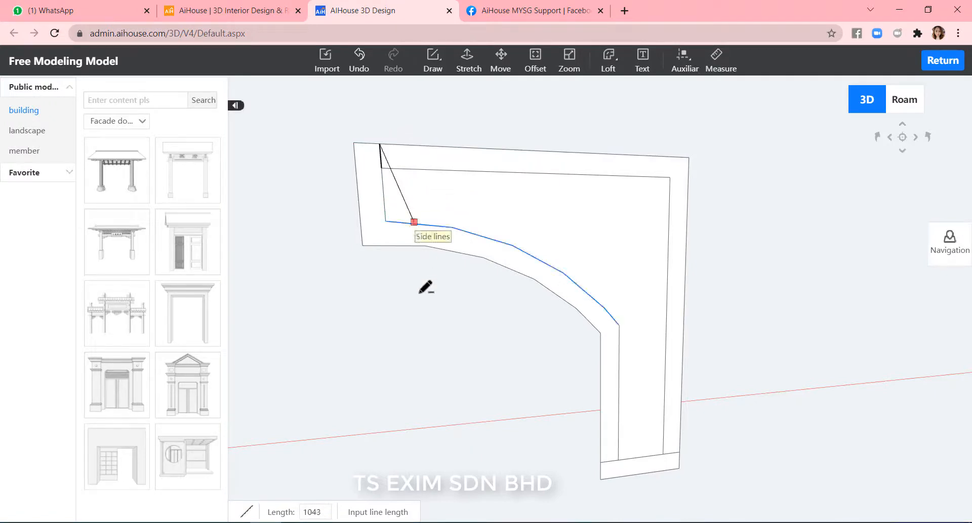
pyautogui.click(385, 223)
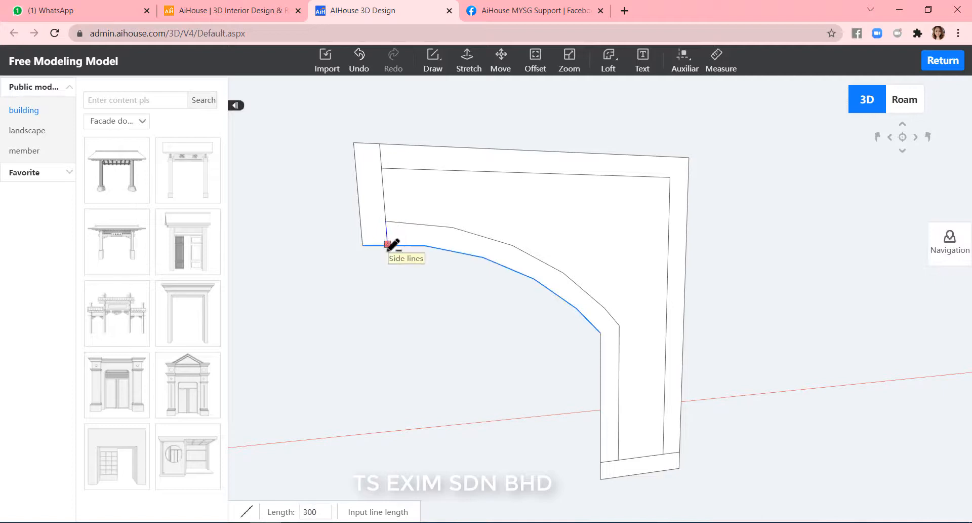
pyautogui.click(387, 245)
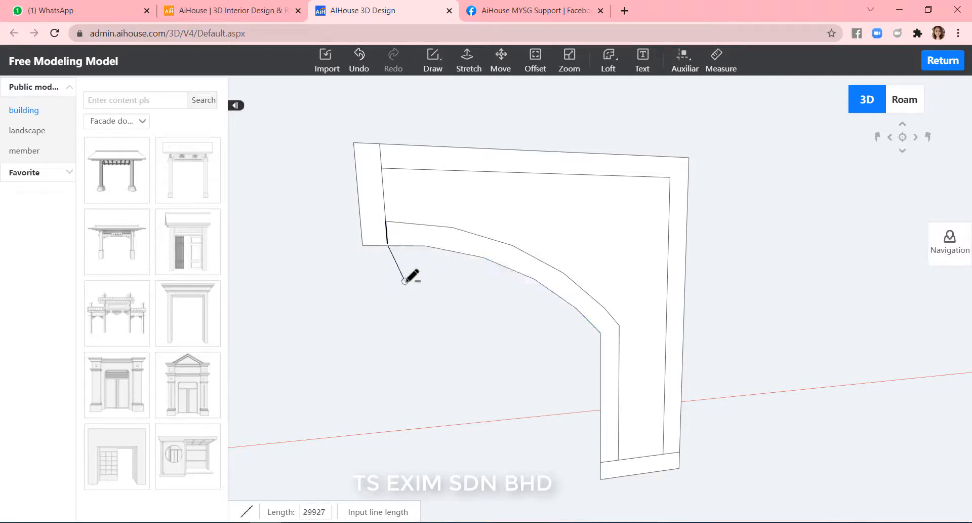
pyautogui.press('Escape')
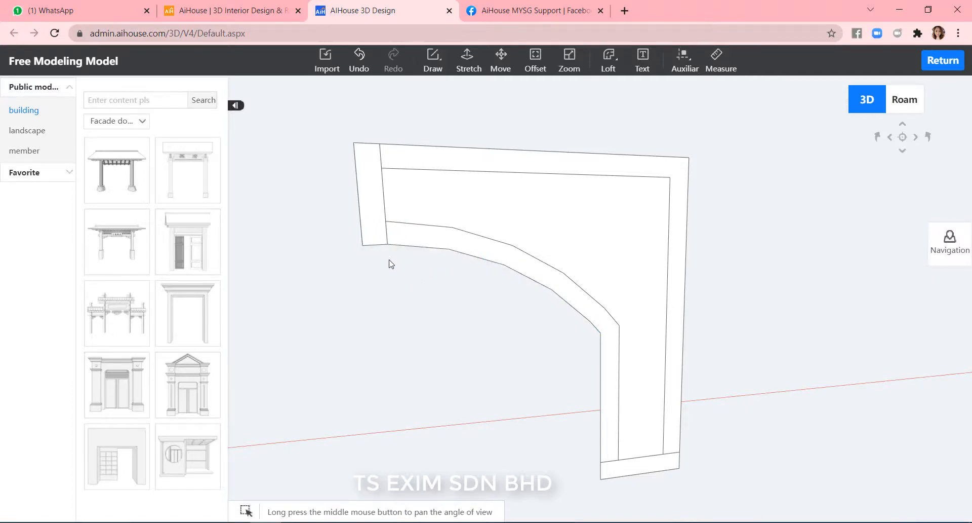
# Delete the outer frame's end, top and bottom strip faces, keeping only the arch band.
pyautogui.click(376, 234)
pyautogui.press('Delete')
pyautogui.click(483, 170)
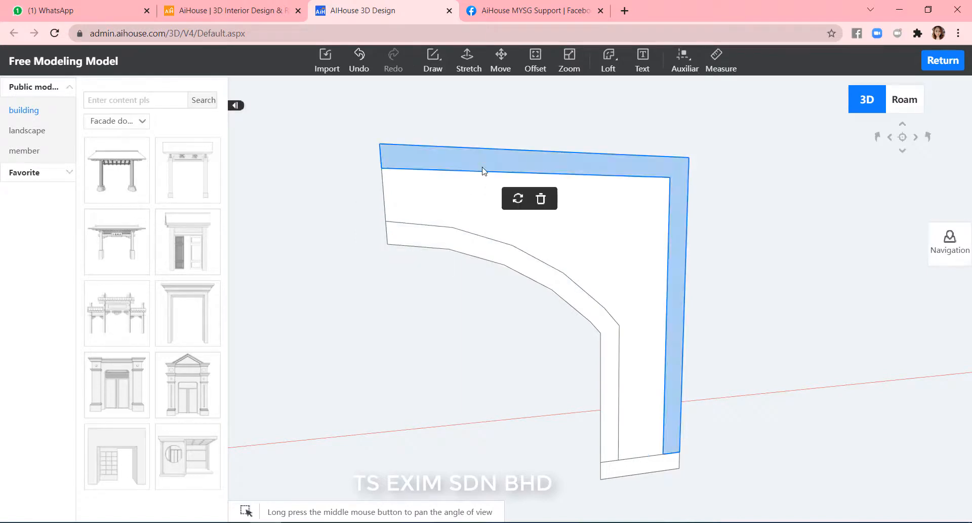
pyautogui.press('Delete')
pyautogui.click(627, 476)
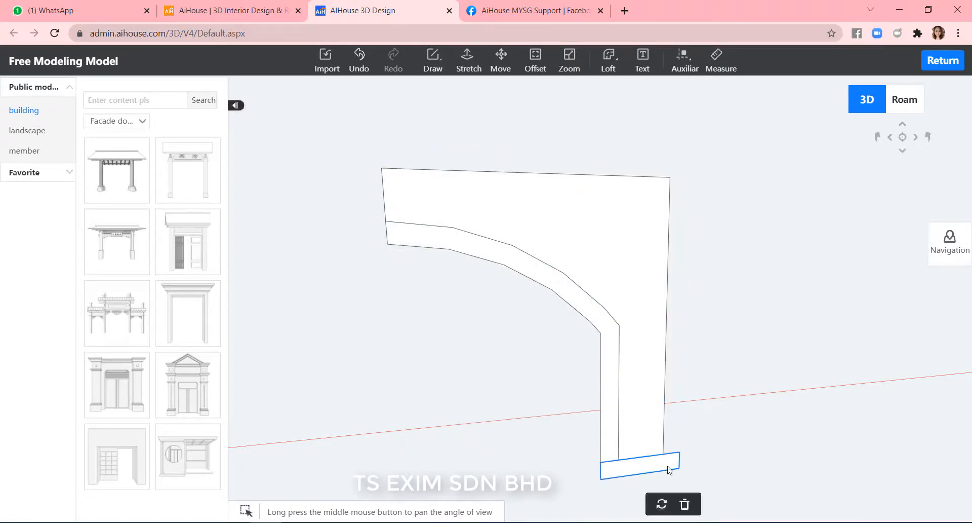
pyautogui.press('Delete')
# Draw a short downward tab outline with lines at the arch band's left end, below the inner curve.
pyautogui.moveTo(758, 467)
pyautogui.mouseDown(button='middle')
pyautogui.moveTo(739, 472)
pyautogui.moveTo(748, 472)
pyautogui.mouseUp(button='middle')
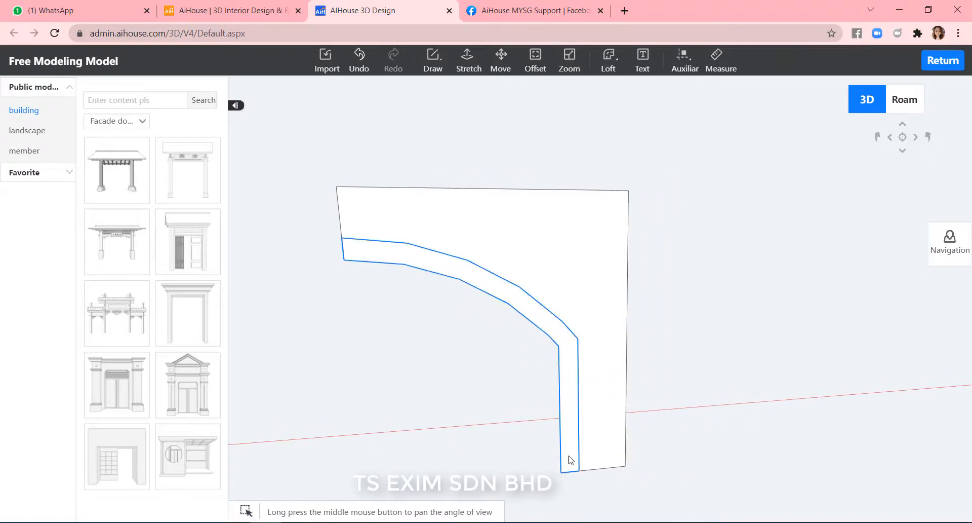
pyautogui.moveTo(790, 291); pyautogui.dragTo(784, 376, button='middle')
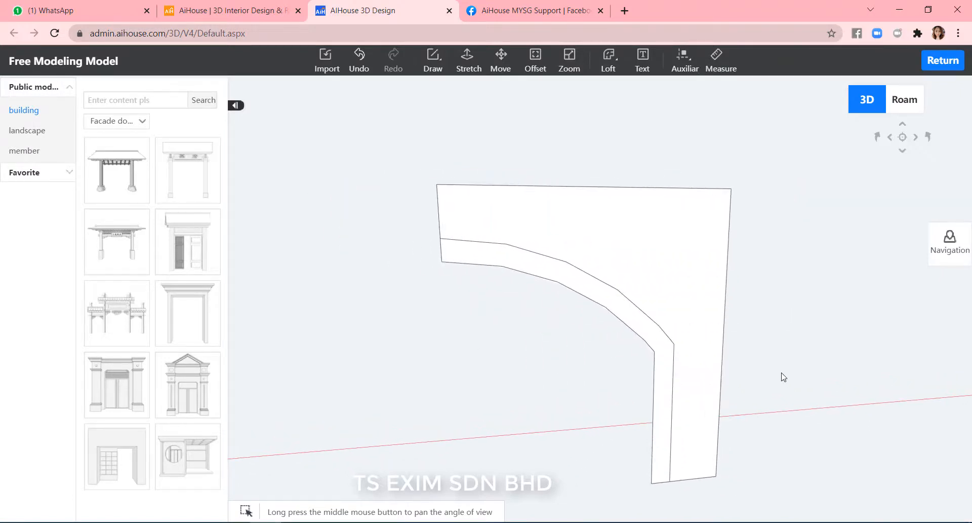
pyautogui.scroll(3, 856, 339)
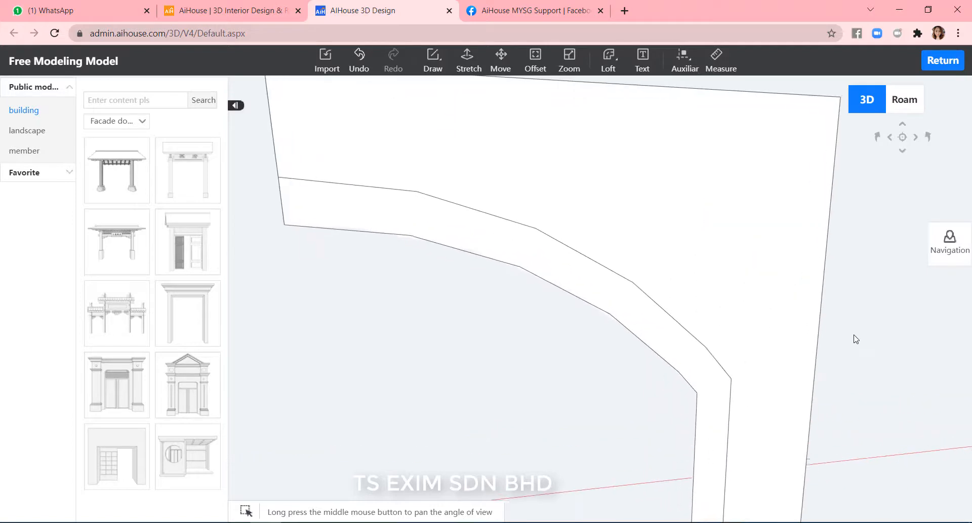
pyautogui.click(342, 129)
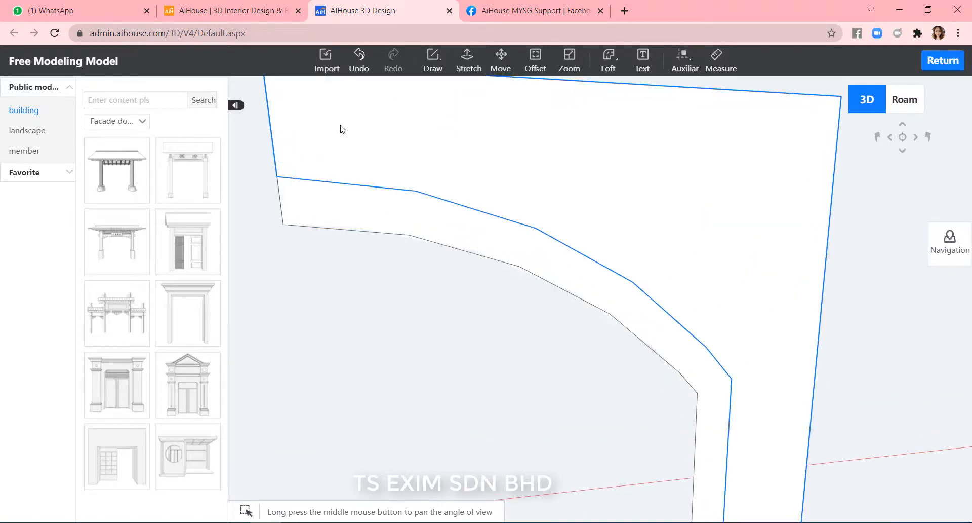
pyautogui.click(443, 69)
pyautogui.click(442, 91)
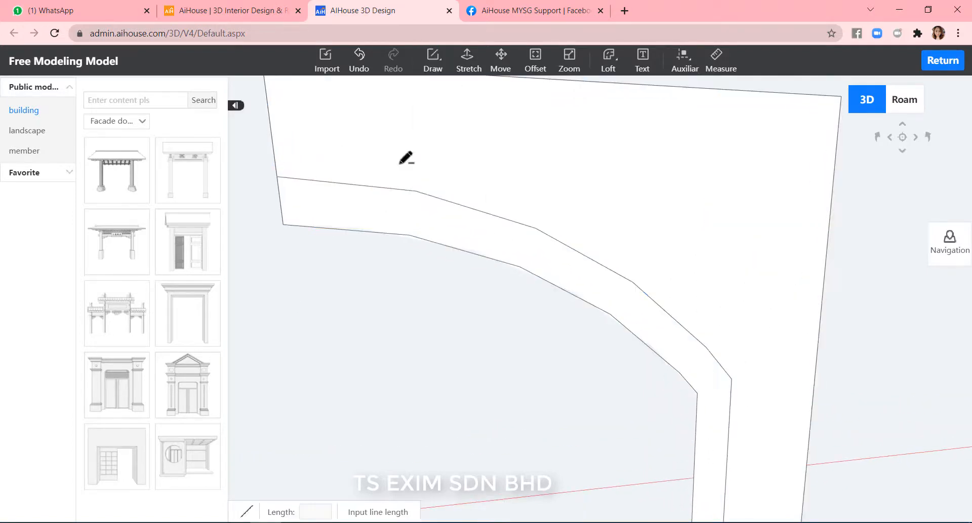
pyautogui.click(283, 224)
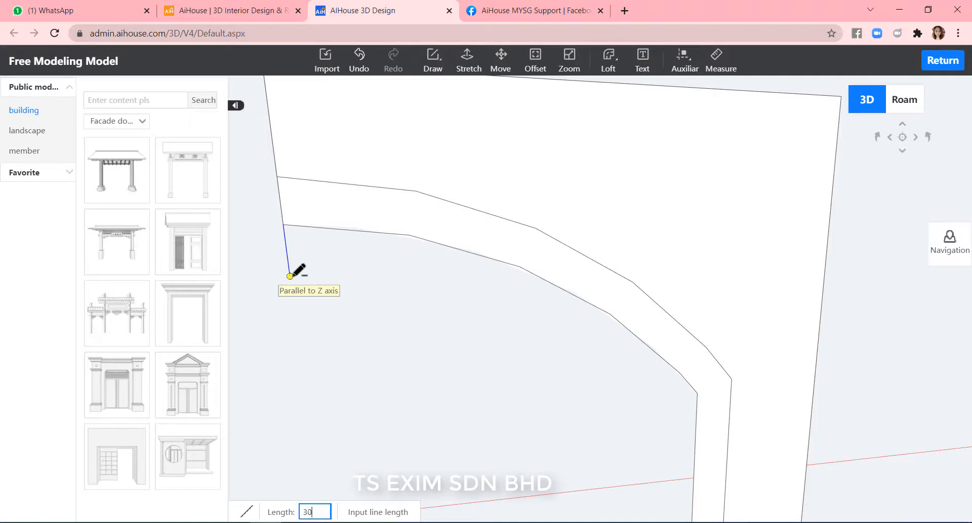
pyautogui.press('Return')
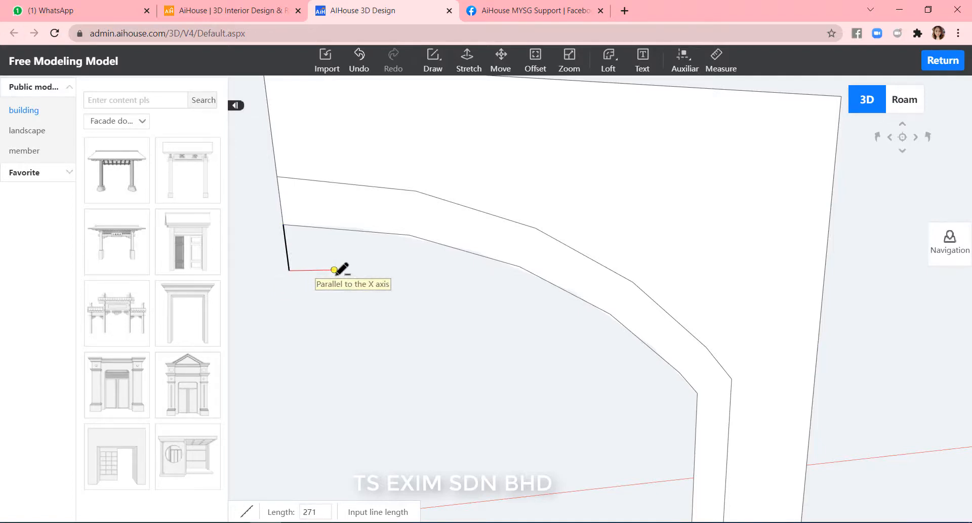
pyautogui.click(319, 270)
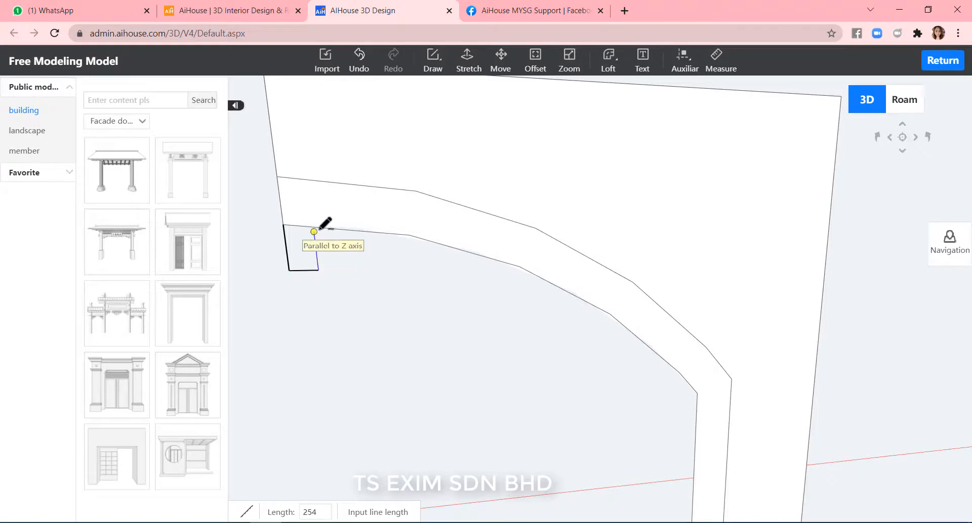
pyautogui.press('Escape')
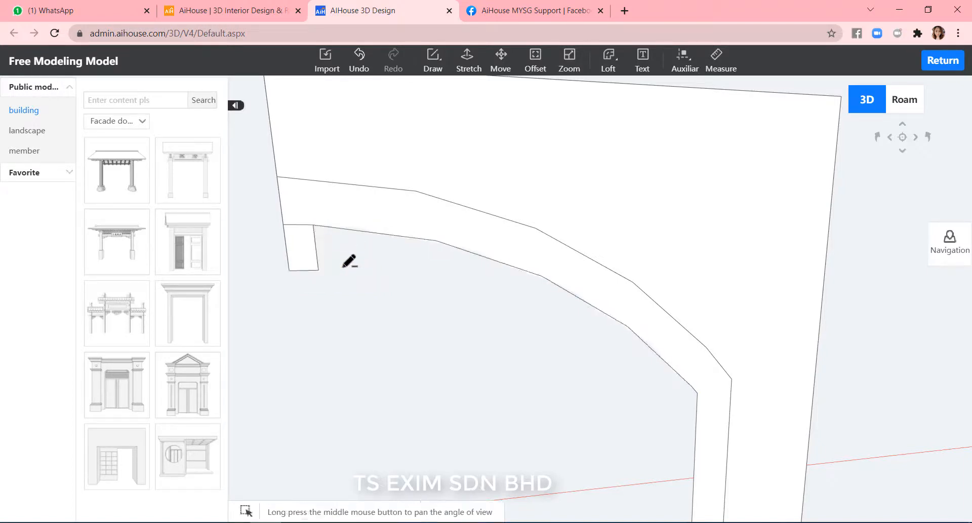
# Delete the tab's dividing edge and the large face above the arch band.
pyautogui.click(303, 227)
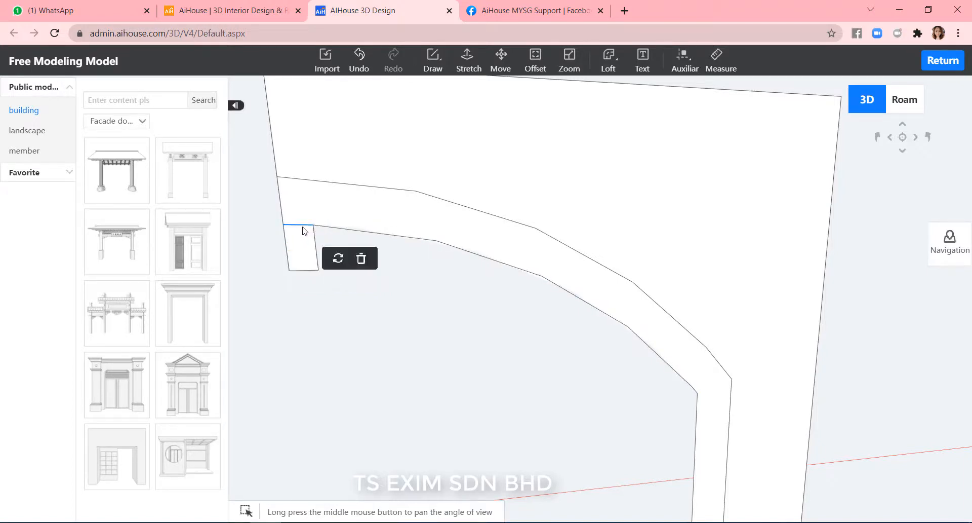
pyautogui.press('Delete')
pyautogui.click(713, 355)
pyautogui.click(798, 371)
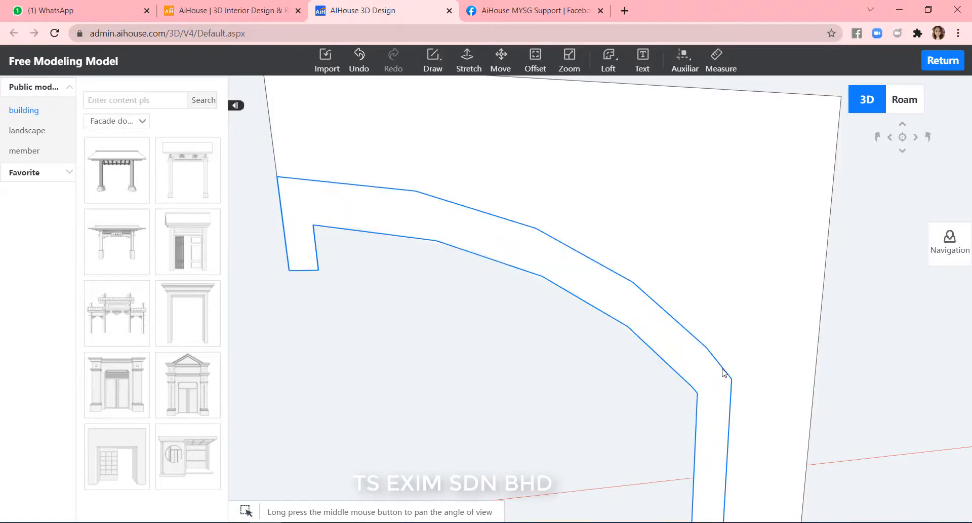
pyautogui.click(729, 371)
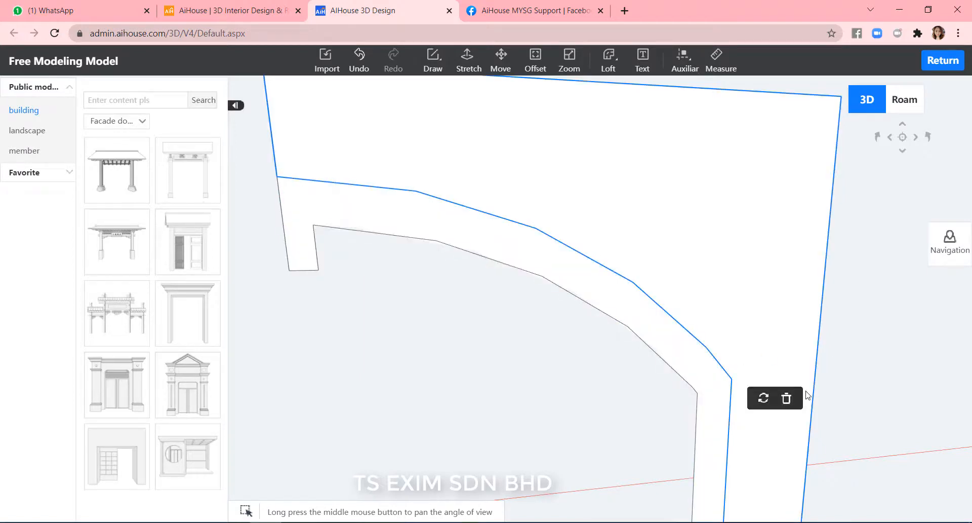
pyautogui.click(786, 399)
# Delete the leftover vertical edge inside the band's leg.
pyautogui.scroll(-5, 882, 376)
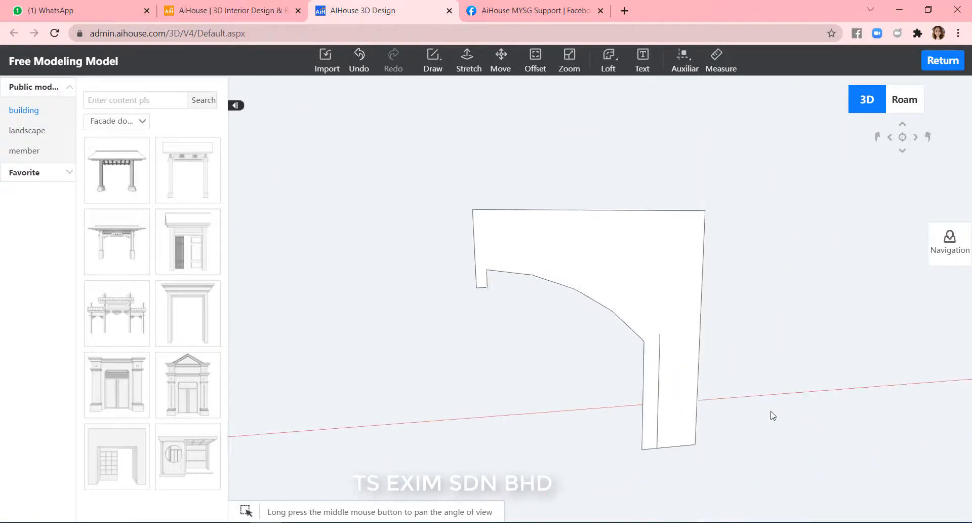
pyautogui.click(655, 370)
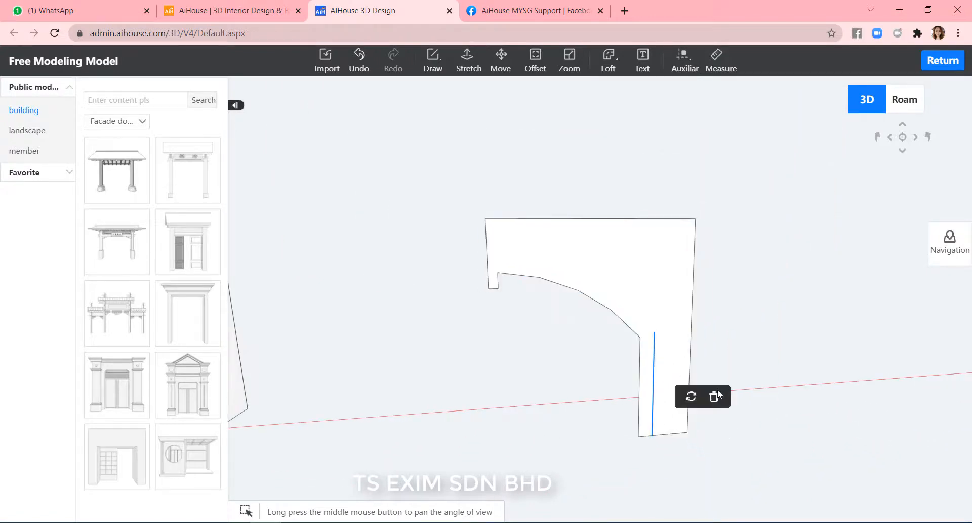
pyautogui.click(720, 395)
# Stretch the arch band face into a solid 300 thick.
pyautogui.scroll(-4, 764, 397)
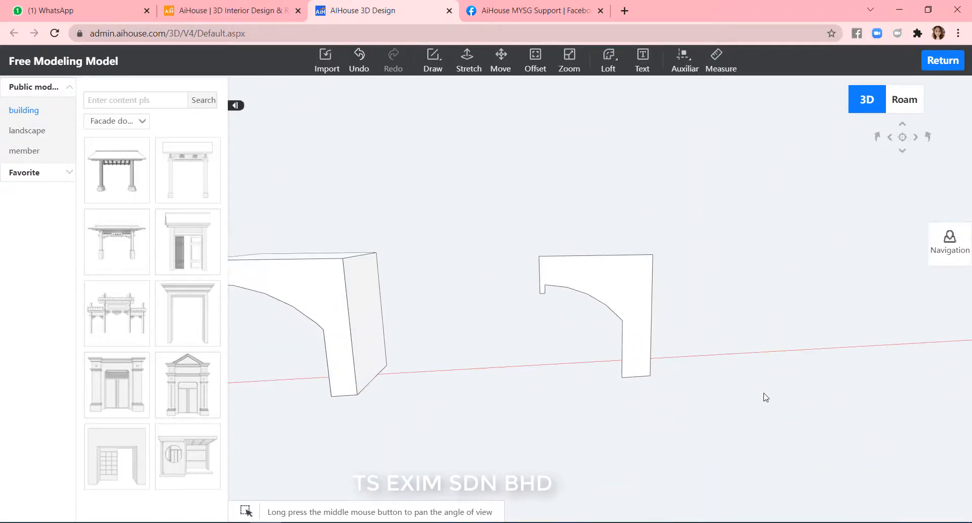
pyautogui.scroll(4, 751, 290)
pyautogui.scroll(-2, 753, 282)
pyautogui.click(469, 66)
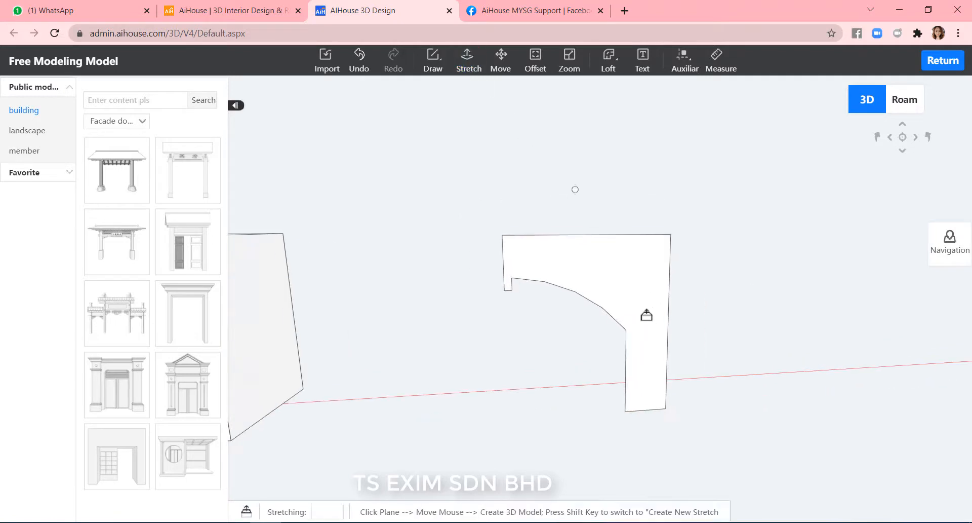
pyautogui.click(640, 295)
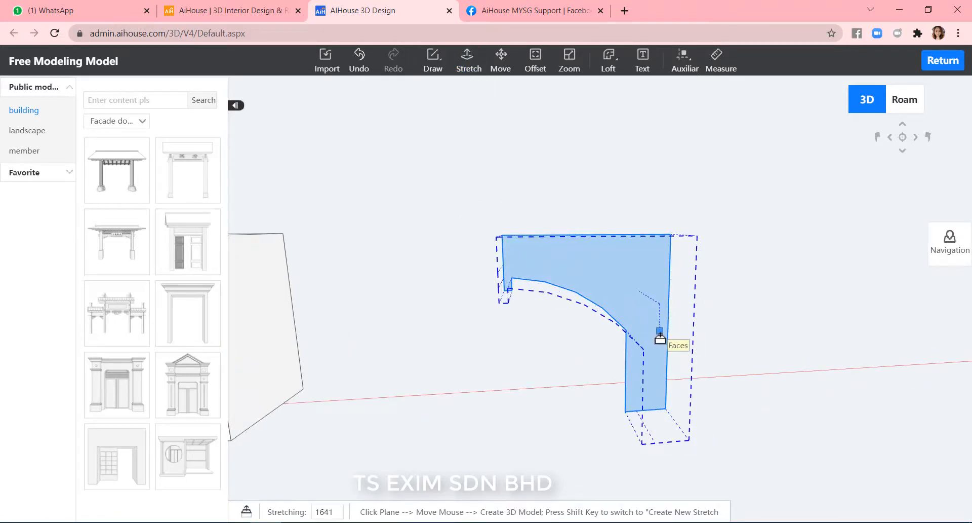
pyautogui.write('300')
pyautogui.press('Return')
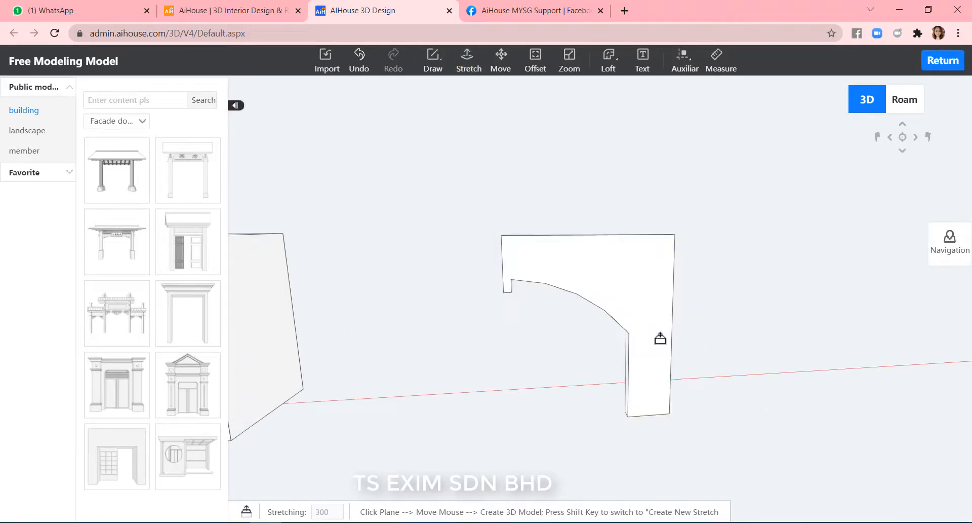
pyautogui.press('Escape')
pyautogui.moveTo(452, 393); pyautogui.dragTo(532, 361, button='right')
pyautogui.scroll(4, 759, 292)
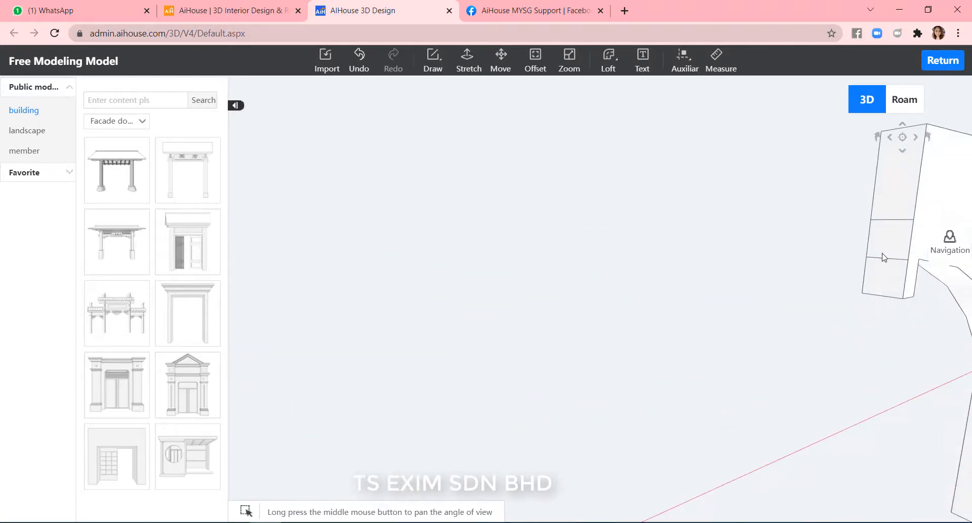
pyautogui.click(887, 225)
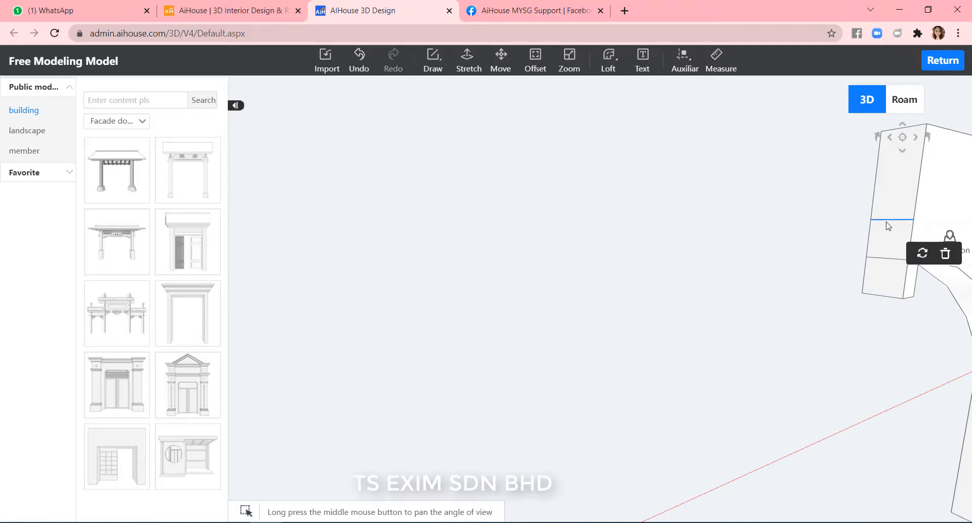
pyautogui.click(885, 259)
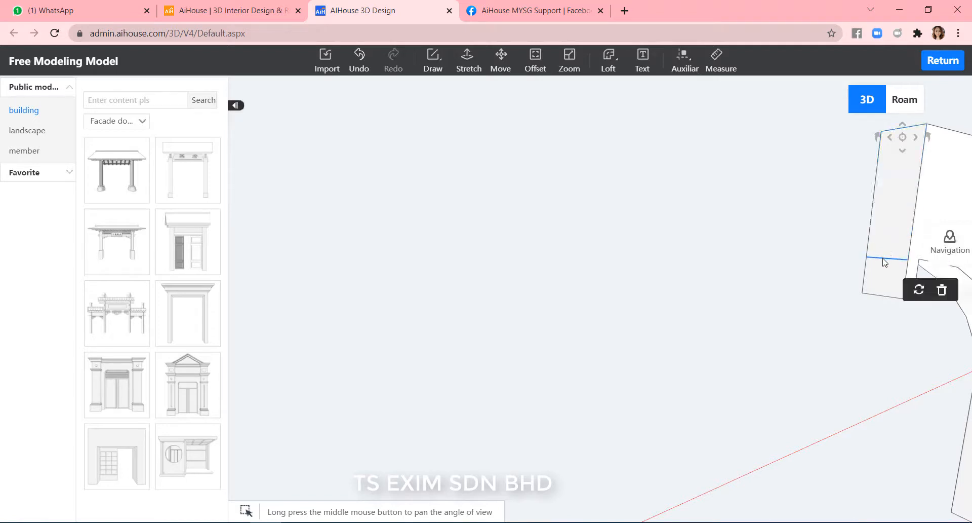
pyautogui.click(739, 291)
# Select the whole extruded arch band and combine it into one object.
pyautogui.scroll(-5, 724, 297)
pyautogui.moveTo(671, 366); pyautogui.dragTo(643, 377)
pyautogui.moveTo(801, 415); pyautogui.dragTo(643, 215)
pyautogui.click(678, 243)
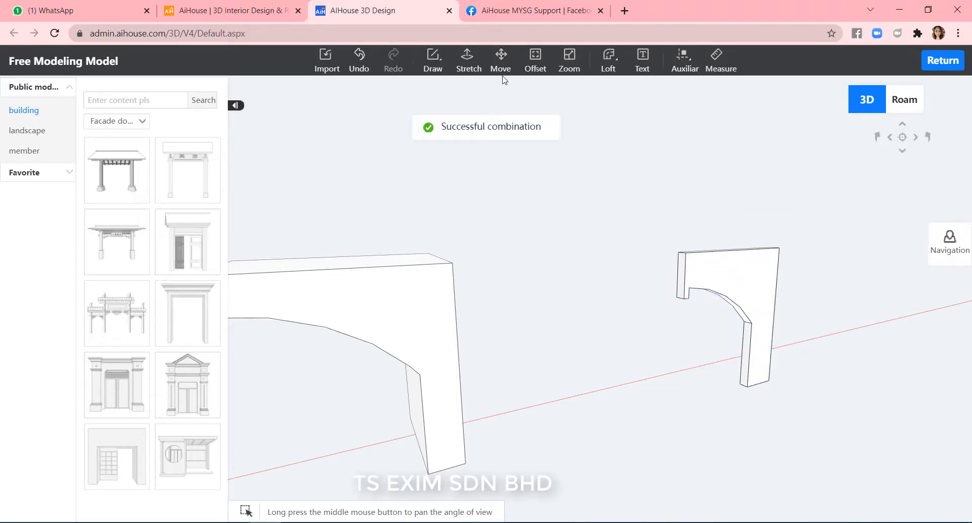
# Copy the combined arch band to a spot beside the original.
pyautogui.click(502, 58)
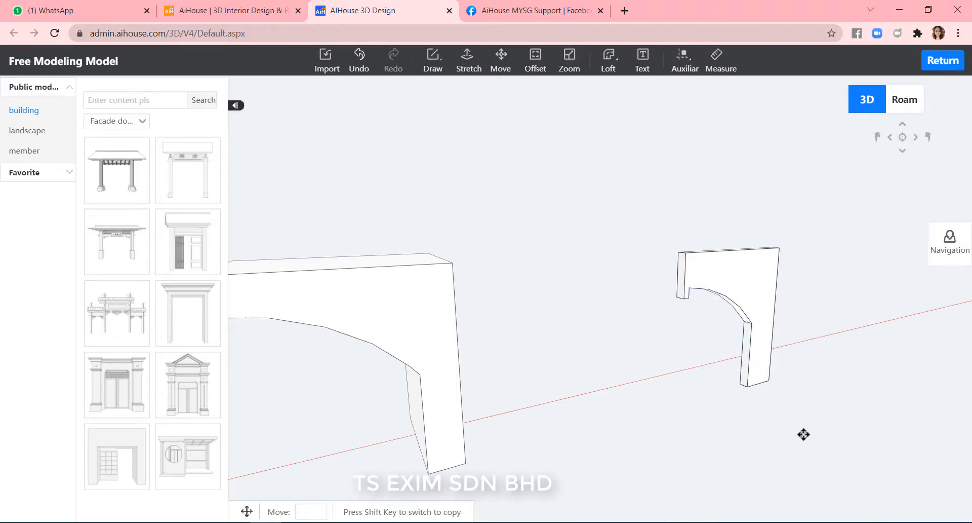
pyautogui.click(748, 386)
pyautogui.keyDown('shift'); pyautogui.click(659, 436); pyautogui.keyUp('shift')
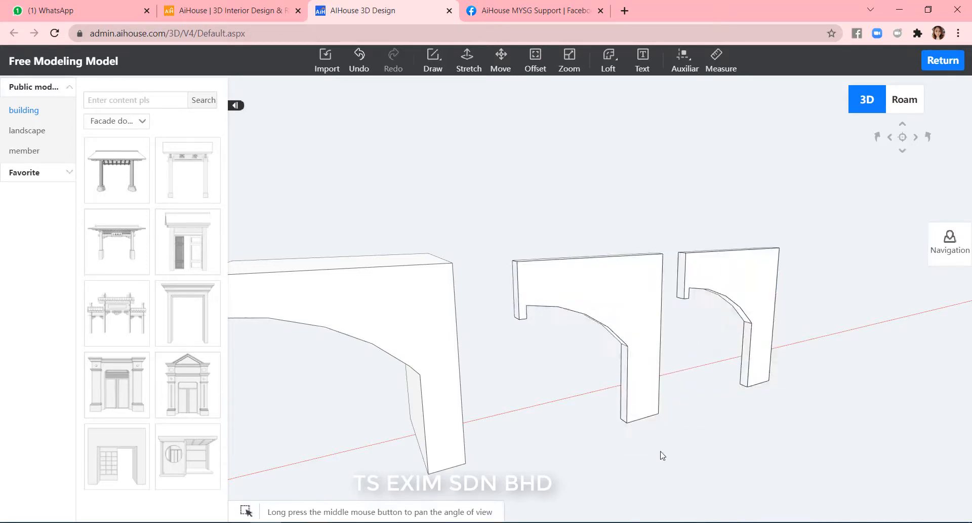
# Move one arch band copy onto the end of the large arch block, snapping to its corner.
pyautogui.scroll(3, 627, 455)
pyautogui.scroll(-6, 527, 435)
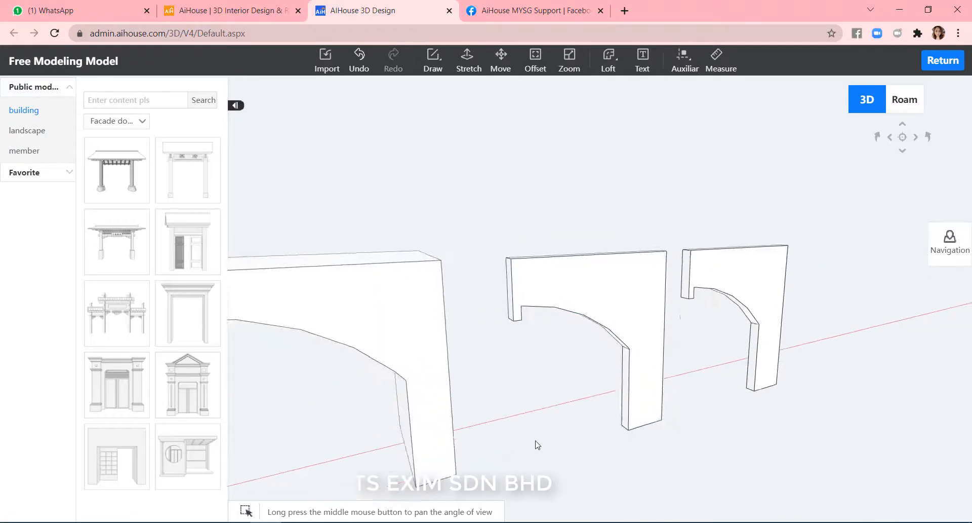
pyautogui.moveTo(535, 441); pyautogui.dragTo(595, 429, button='middle')
pyautogui.moveTo(597, 433); pyautogui.dragTo(441, 405, button='right')
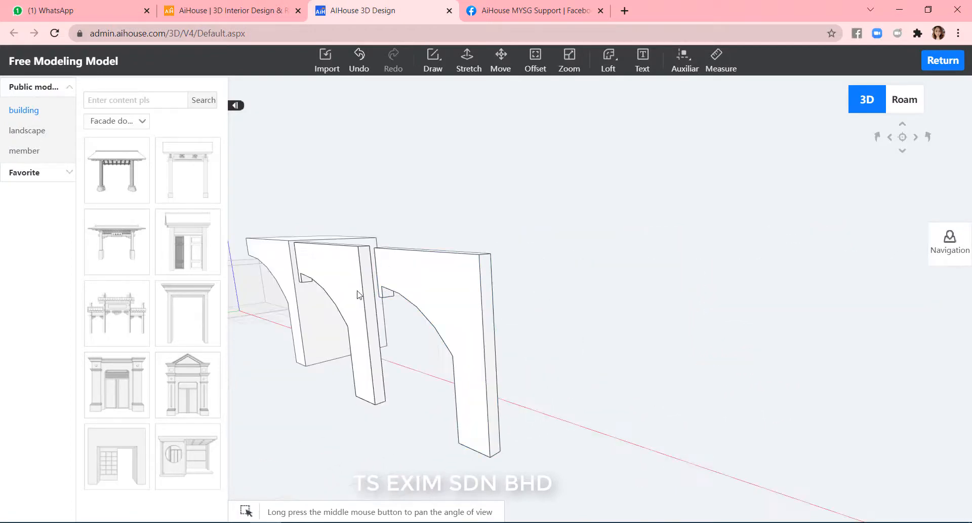
pyautogui.click(359, 294)
pyautogui.click(500, 61)
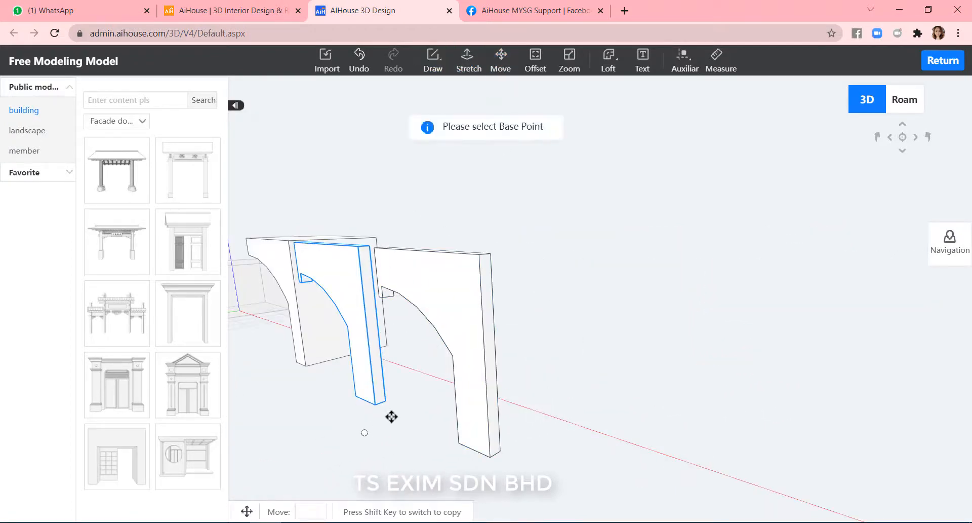
pyautogui.click(353, 392)
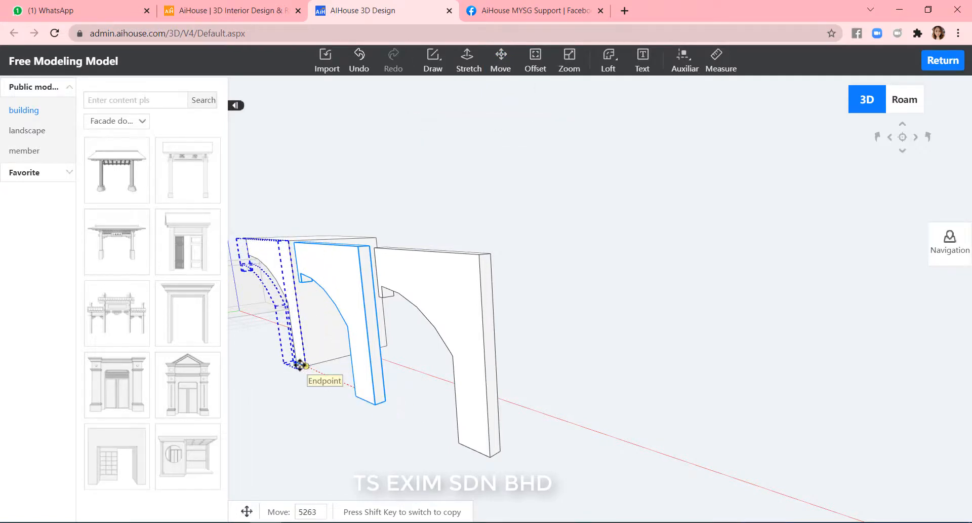
pyautogui.click(306, 366)
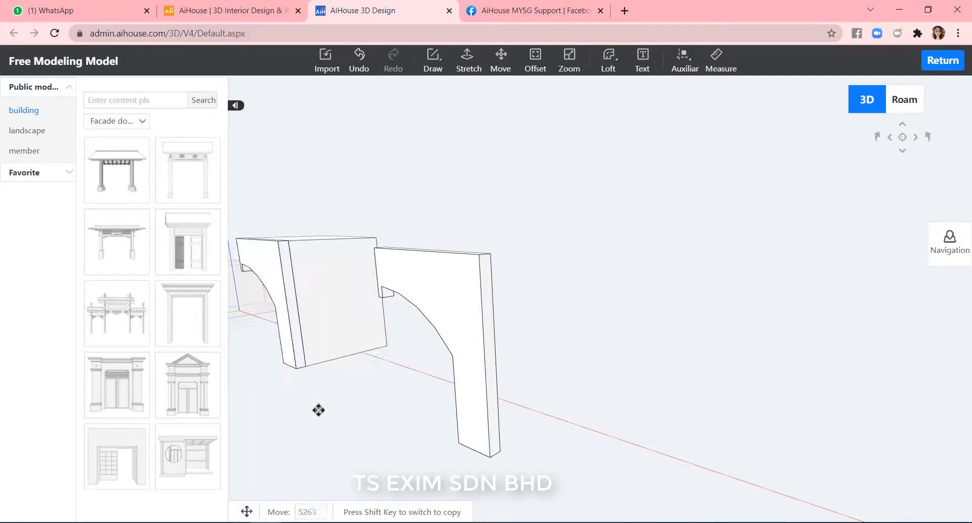
# Move the other arch band copy onto the opposite end of the large arch block.
pyautogui.moveTo(663, 402); pyautogui.dragTo(497, 419, button='middle')
pyautogui.moveTo(508, 347); pyautogui.dragTo(583, 415)
pyautogui.click(299, 366)
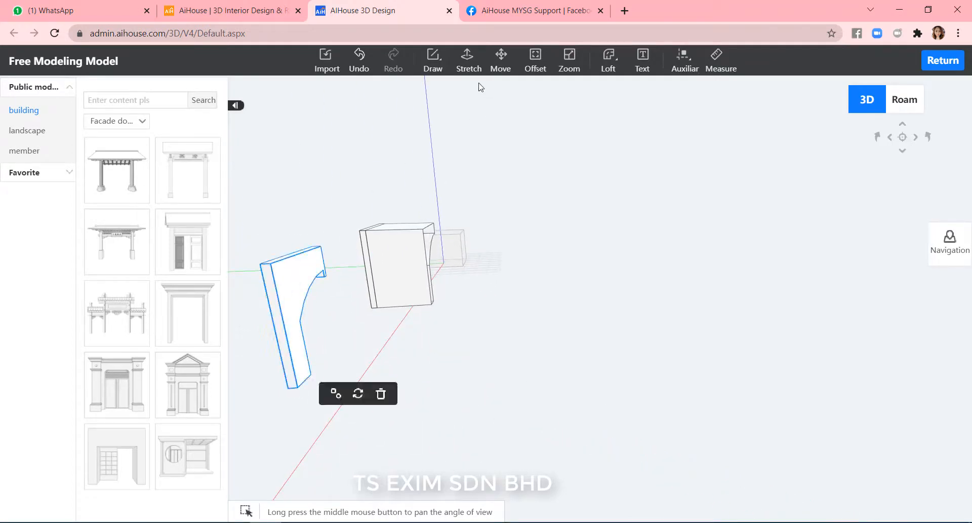
pyautogui.click(501, 58)
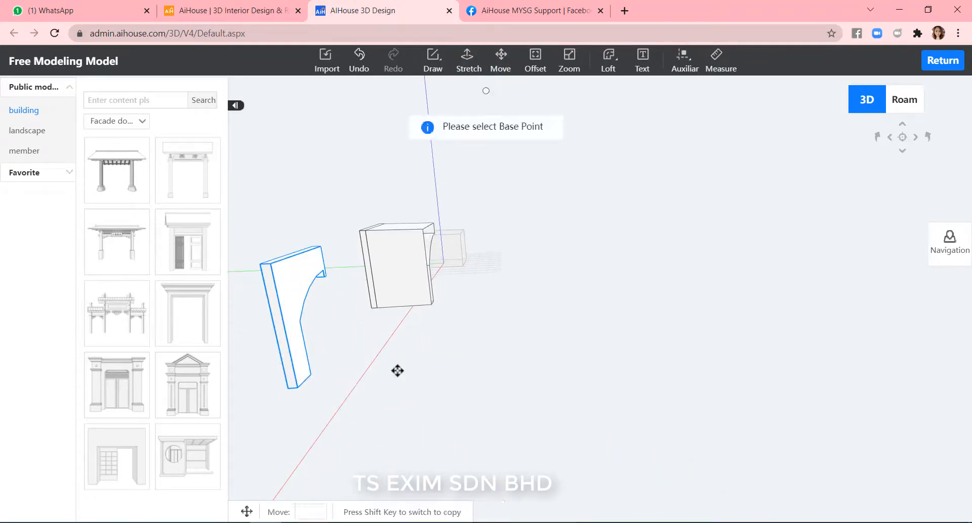
pyautogui.click(287, 388)
pyautogui.click(436, 304)
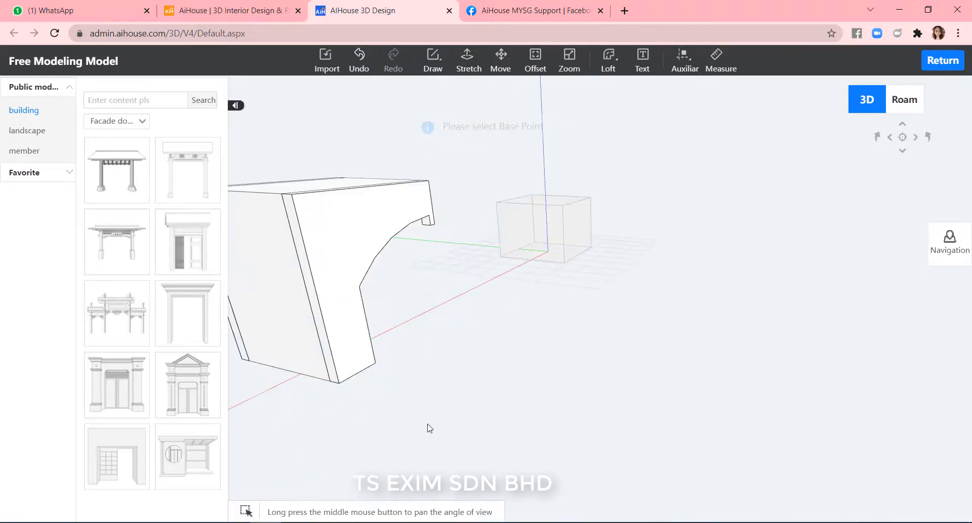
pyautogui.scroll(-4, 463, 430)
pyautogui.moveTo(503, 393); pyautogui.dragTo(715, 380, button='middle')
pyautogui.scroll(5, 707, 394)
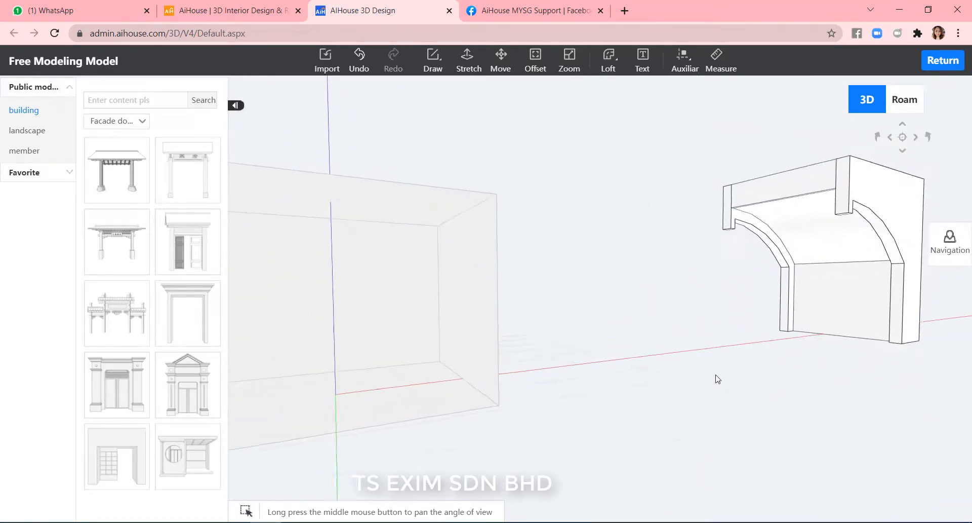
# Draw a rectangle across the top of the arch block between the two arch band copies.
pyautogui.moveTo(679, 307); pyautogui.dragTo(446, 231, button='middle')
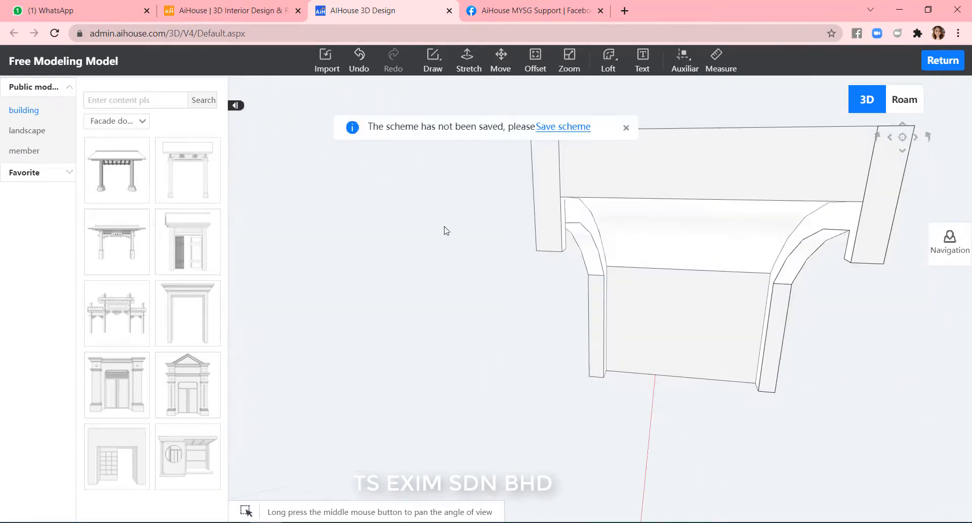
pyautogui.click(626, 128)
pyautogui.moveTo(433, 73)
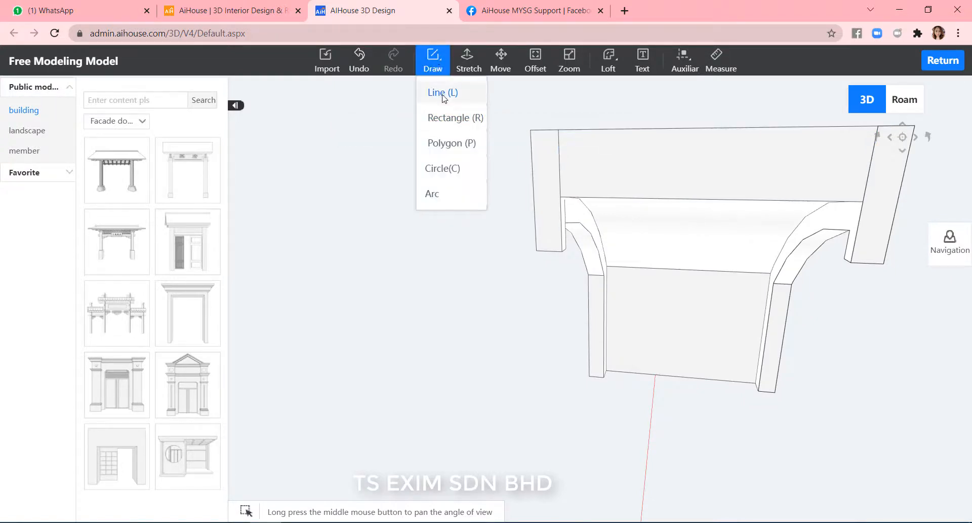
pyautogui.click(457, 120)
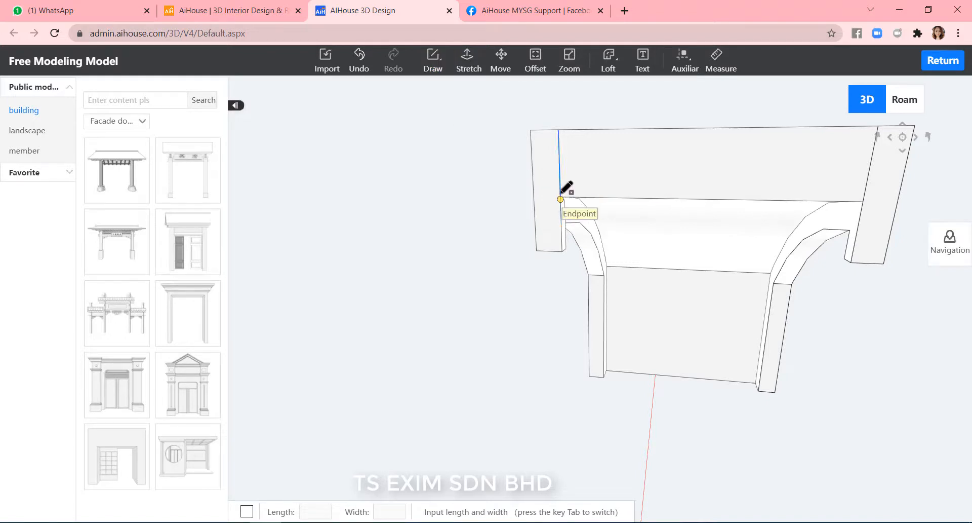
pyautogui.scroll(2, 560, 194)
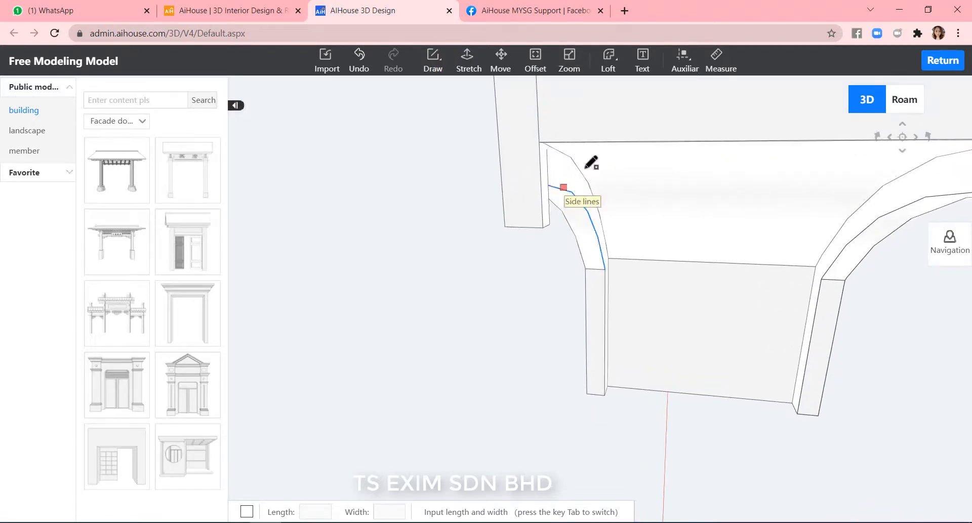
pyautogui.click(539, 141)
pyautogui.scroll(-2, 582, 152)
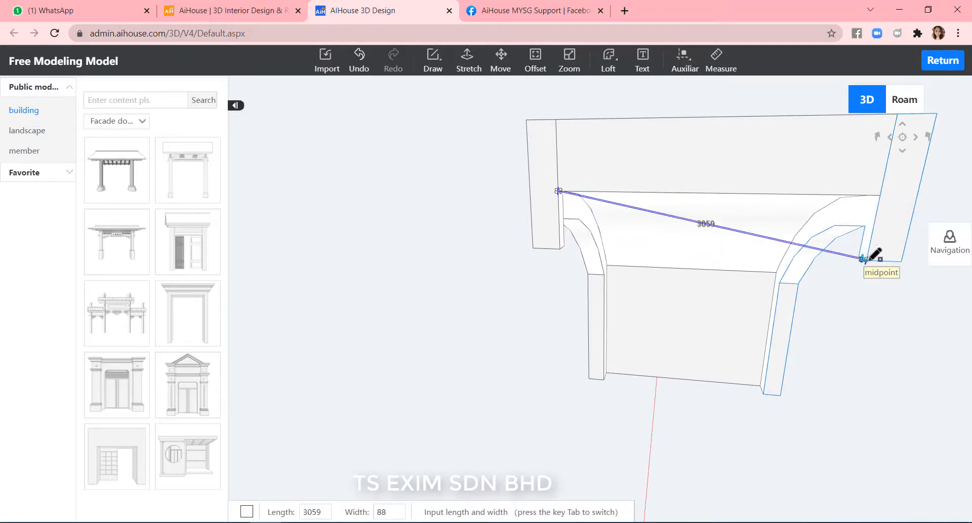
pyautogui.click(866, 259)
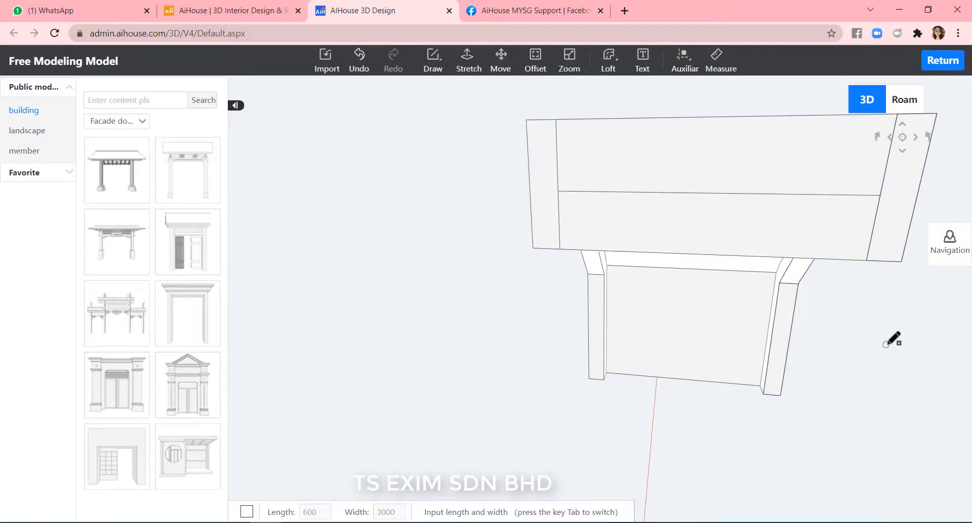
# Stretch the recessed face at the arch block's left end outward to fill the gap beside the arch band.
pyautogui.moveTo(886, 344); pyautogui.dragTo(678, 332, button='middle')
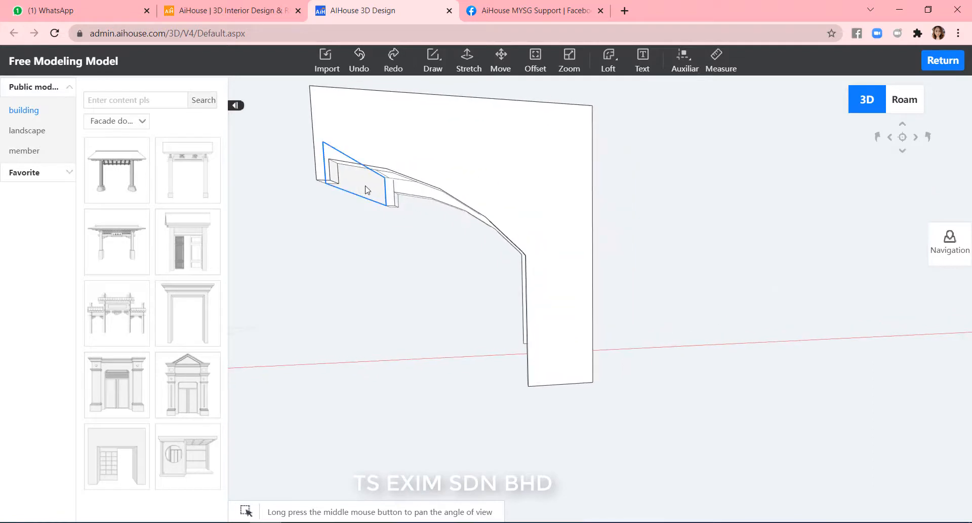
pyautogui.click(367, 188)
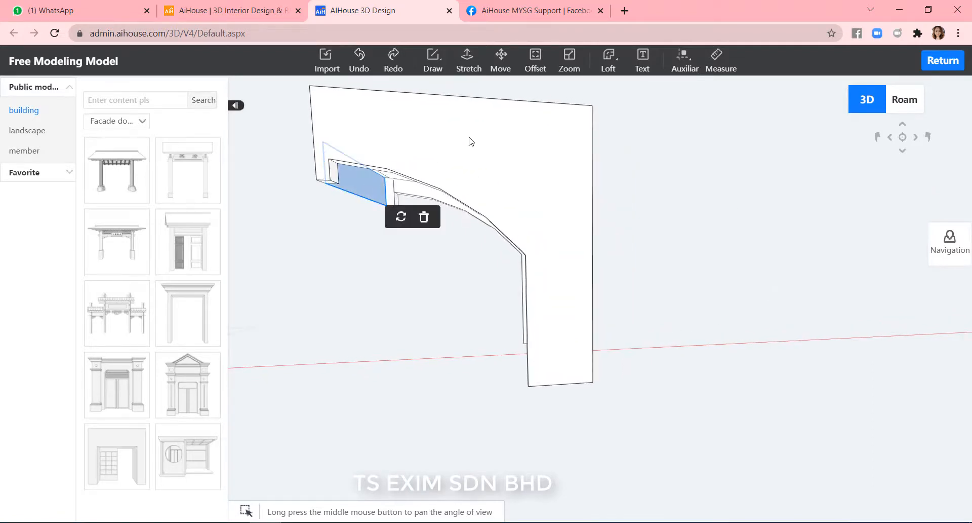
pyautogui.click(467, 60)
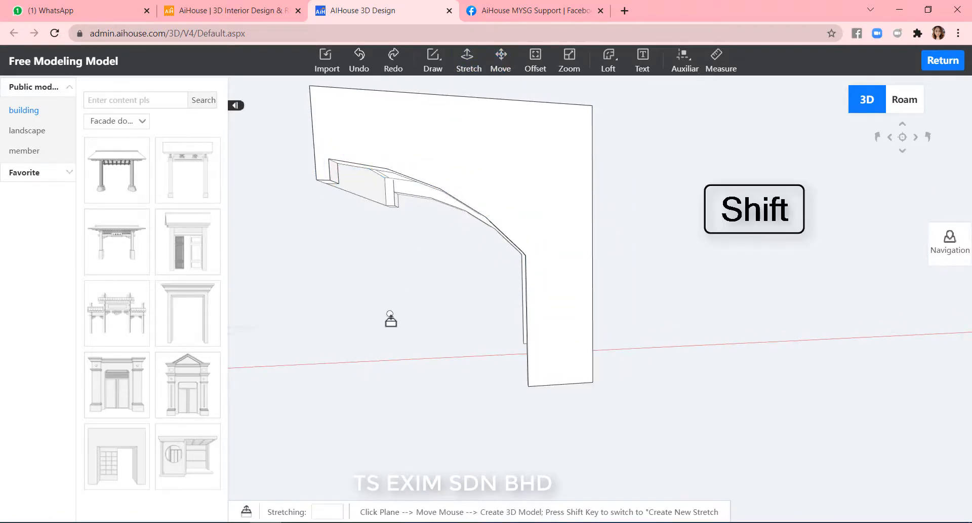
pyautogui.click(369, 190)
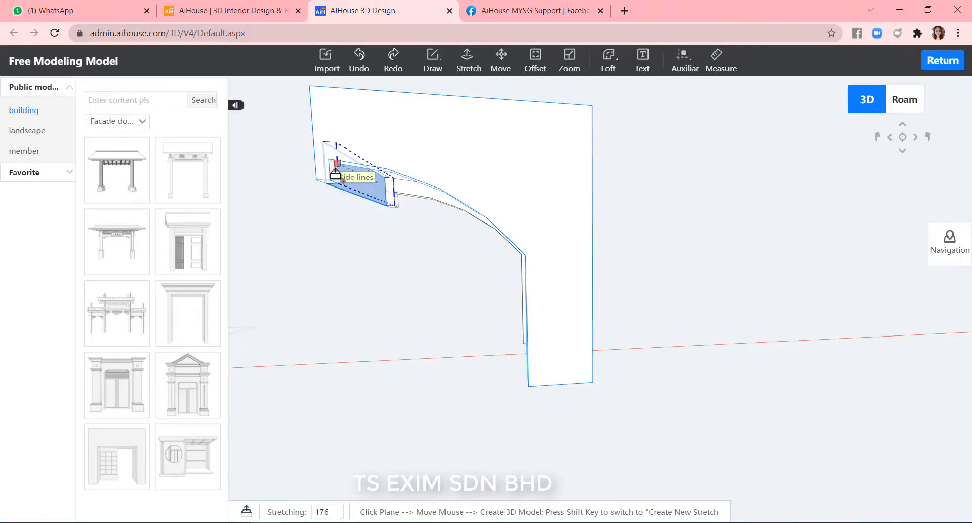
pyautogui.scroll(2, 334, 174)
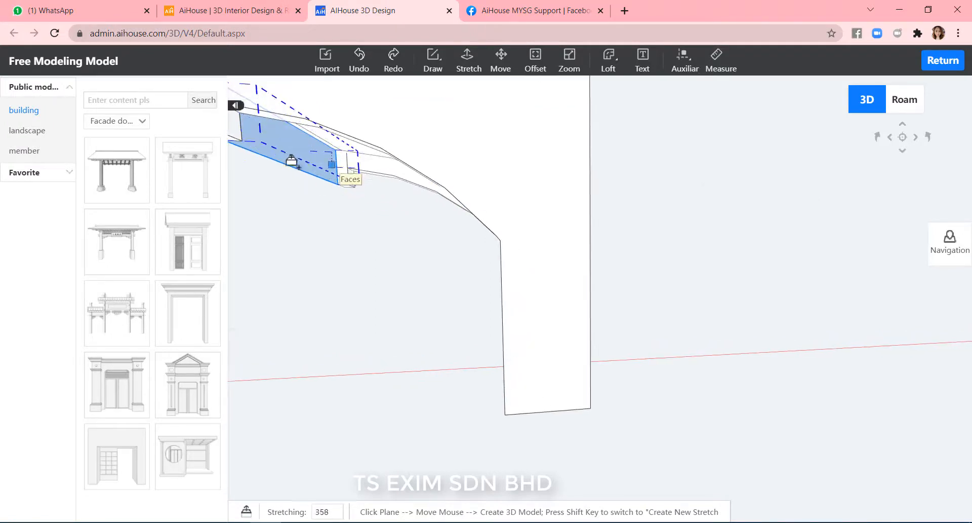
pyautogui.click(235, 133)
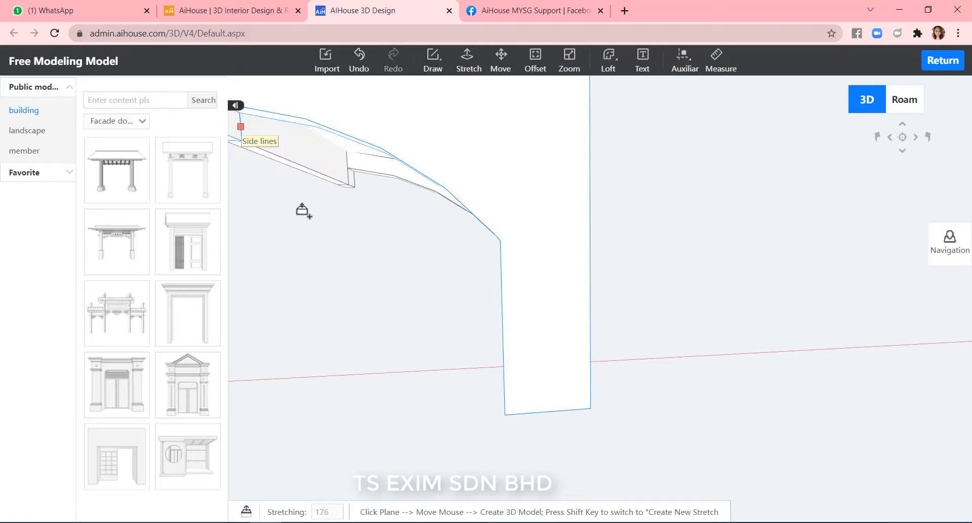
# Delete the extra line running across the back face of the arch block.
pyautogui.moveTo(306, 177); pyautogui.dragTo(444, 220, button='middle')
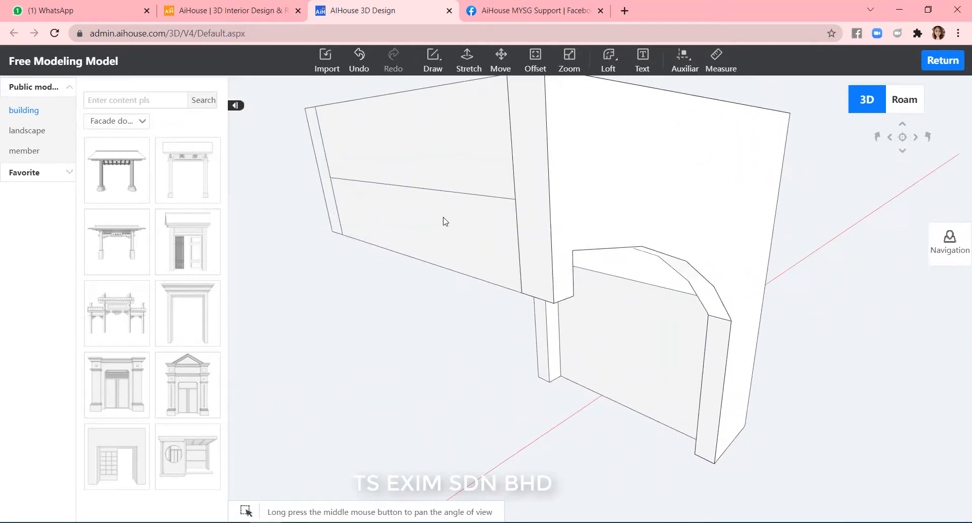
pyautogui.click(436, 191)
pyautogui.press('Delete')
pyautogui.moveTo(441, 331); pyautogui.dragTo(499, 329, button='middle')
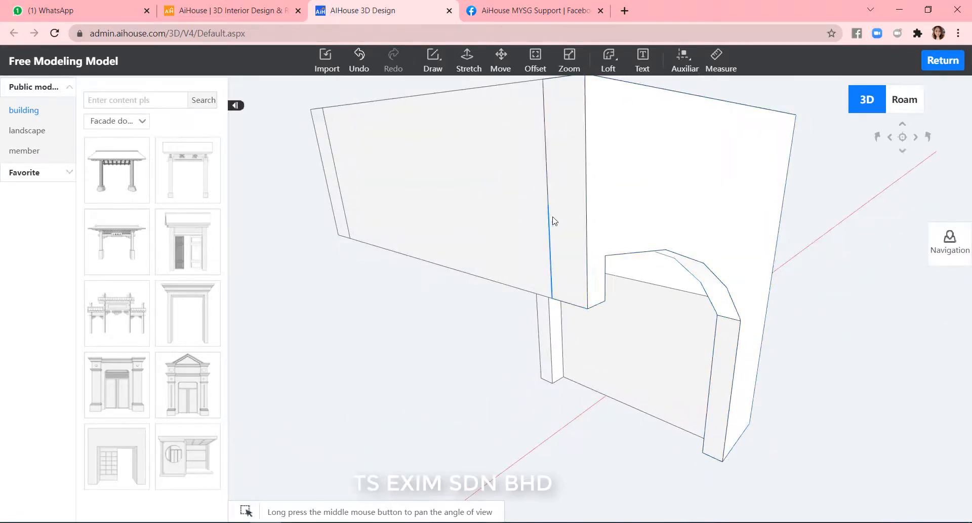
pyautogui.moveTo(554, 217); pyautogui.dragTo(807, 418, button='middle')
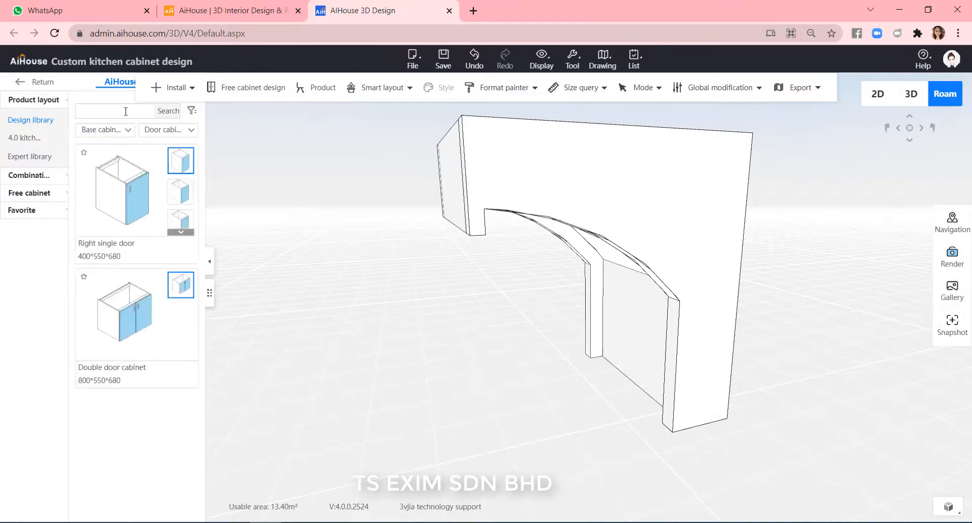
# Search the design library for SUPER and place a Super panel in the scene.
pyautogui.click(125, 111)
pyautogui.write('SUPER')
pyautogui.press('Return')
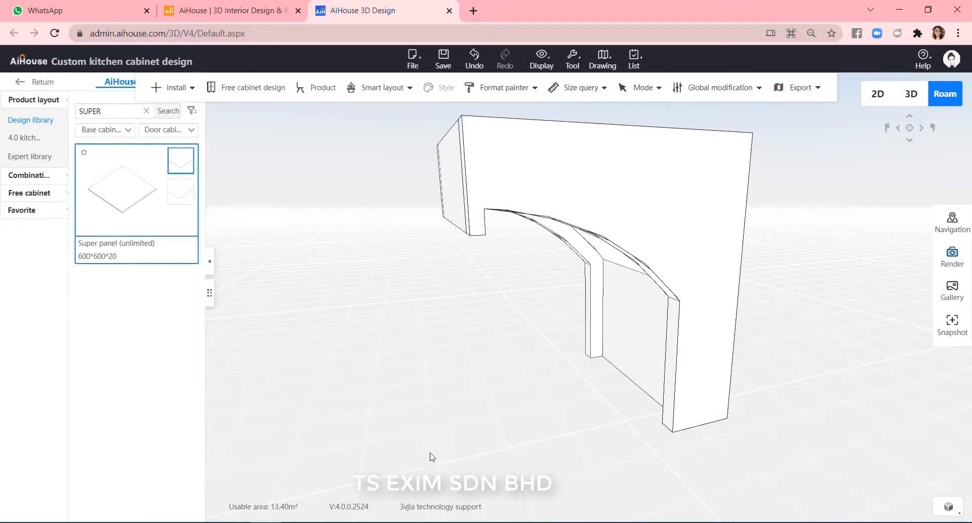
pyautogui.click(432, 457)
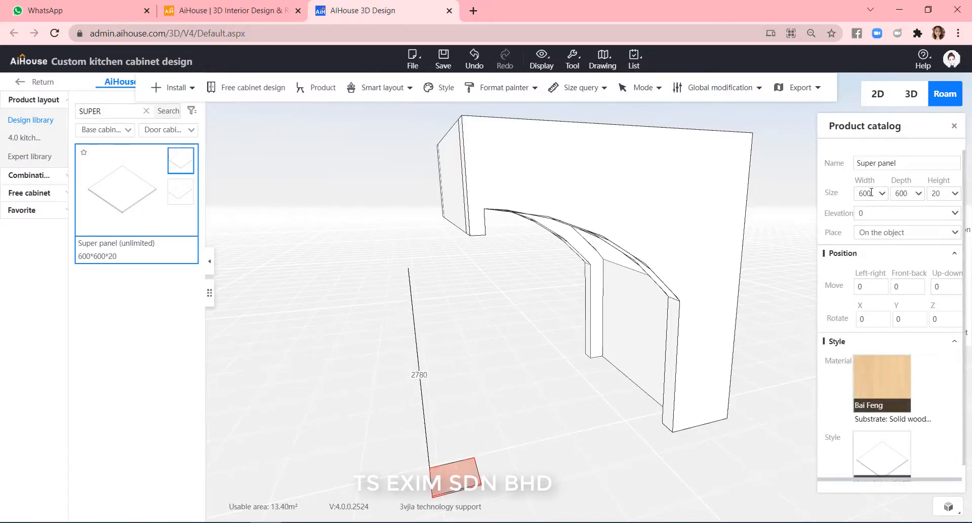
# Set the super panel's width and depth to 700.
pyautogui.write('7')
pyautogui.click(909, 193)
pyautogui.write('70')
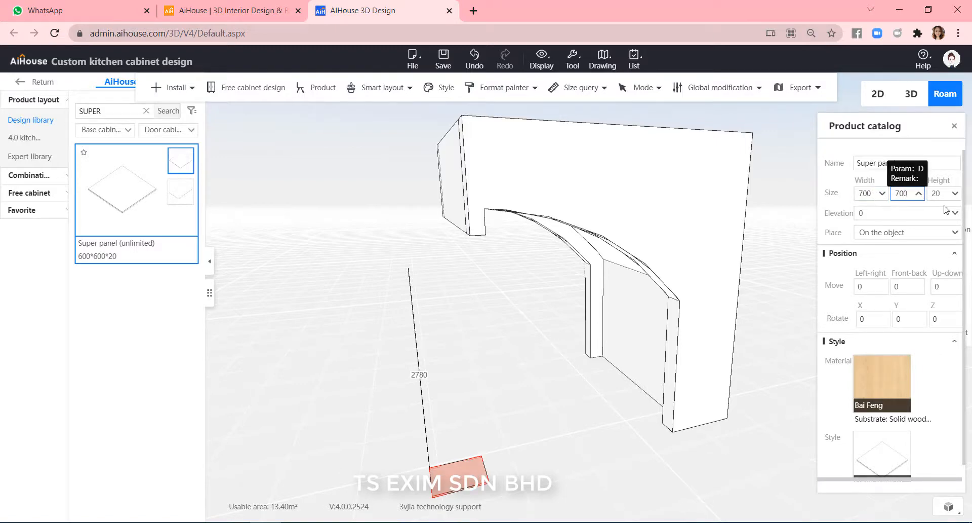
pyautogui.click(916, 239)
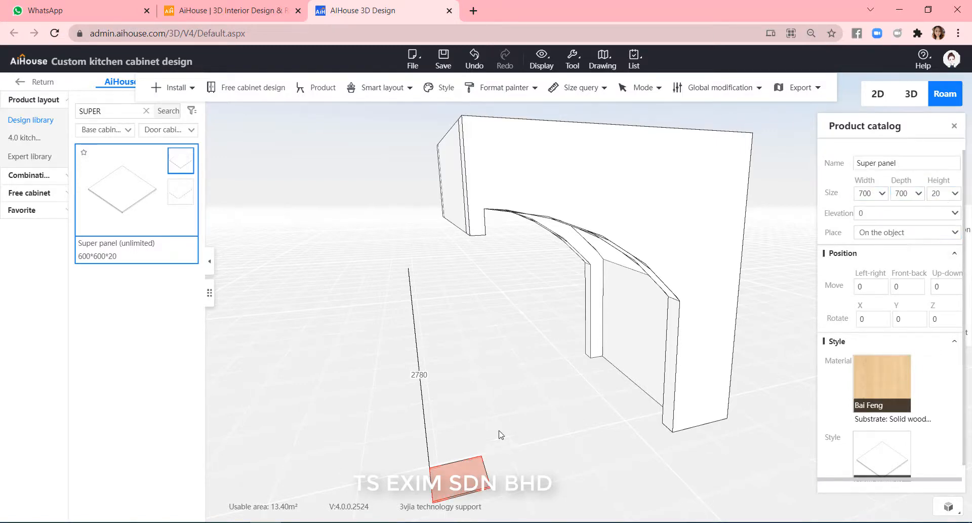
# Open the super panel in board selection mode for vertex editing.
pyautogui.click(499, 432)
pyautogui.press('b')
pyautogui.click(470, 478)
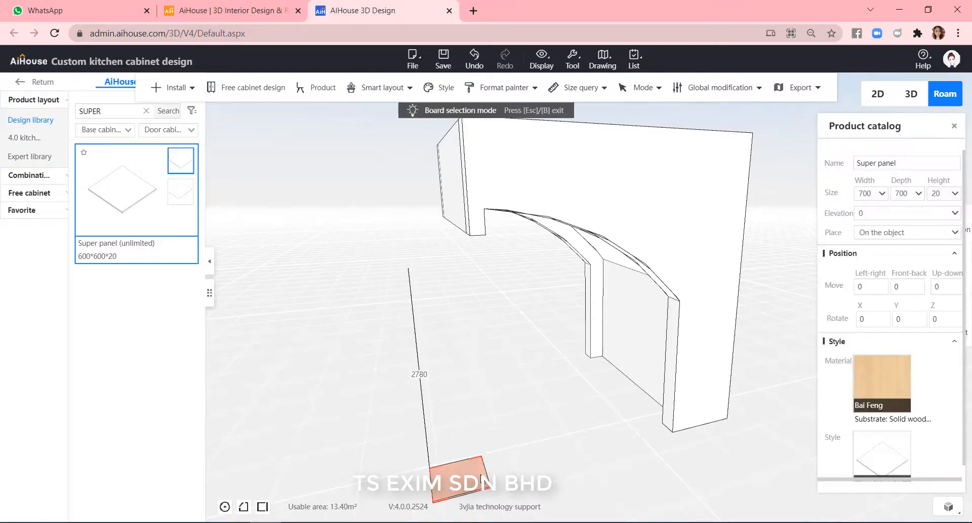
pyautogui.rightClick(478, 477)
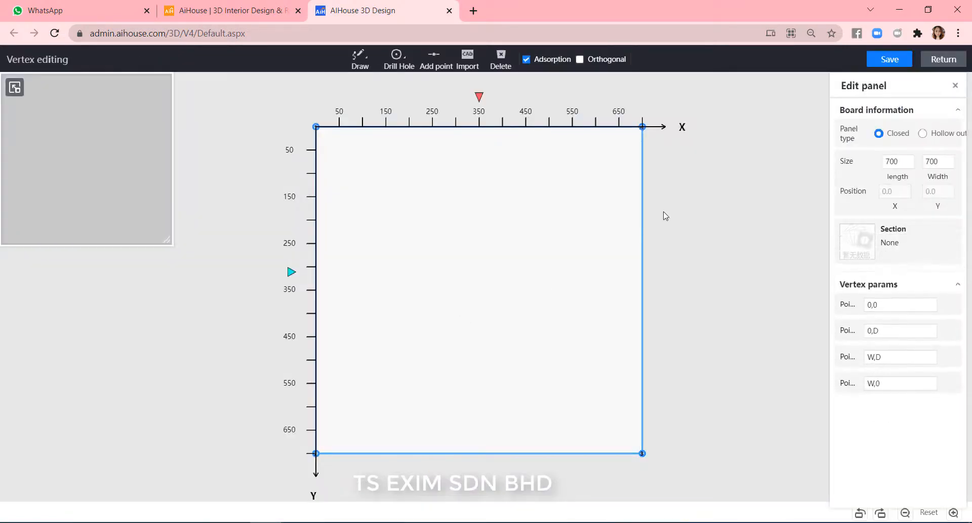
# Give the panel's two top corners a fillet with radius 350.
pyautogui.click(317, 127)
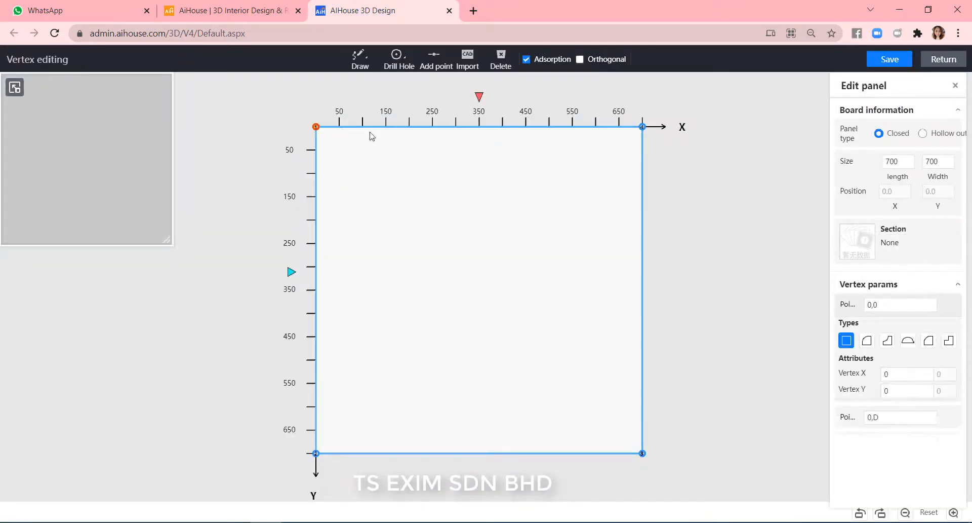
pyautogui.click(867, 340)
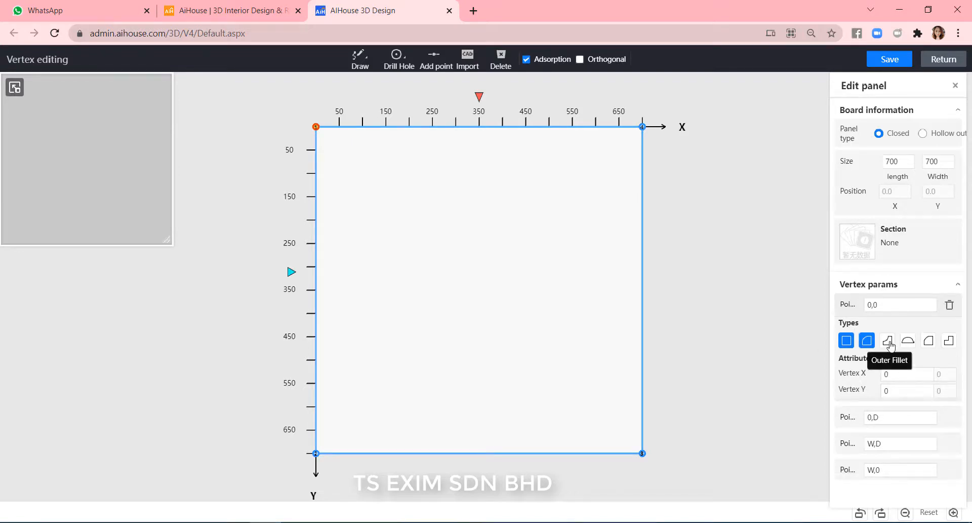
pyautogui.moveTo(909, 407); pyautogui.dragTo(882, 407)
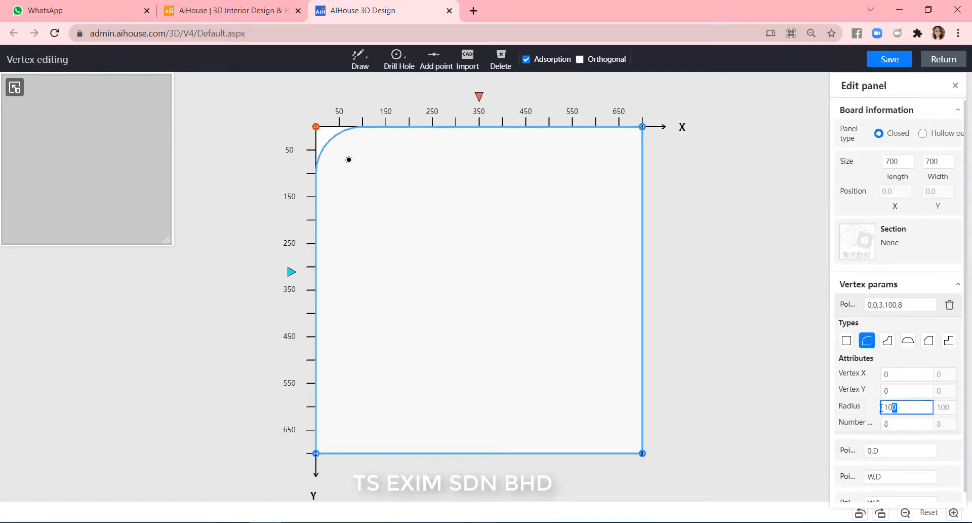
pyautogui.press('Return')
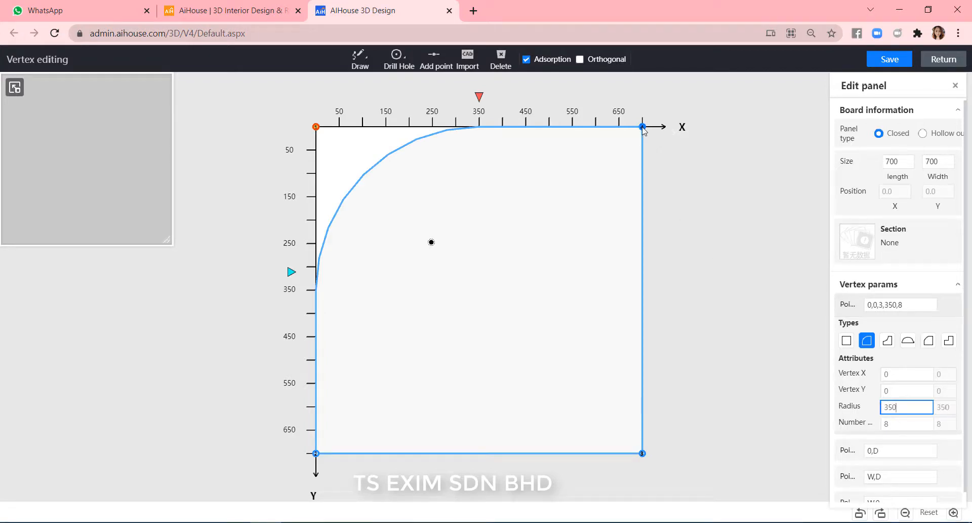
pyautogui.click(642, 127)
pyautogui.click(867, 419)
pyautogui.moveTo(906, 485); pyautogui.dragTo(845, 488)
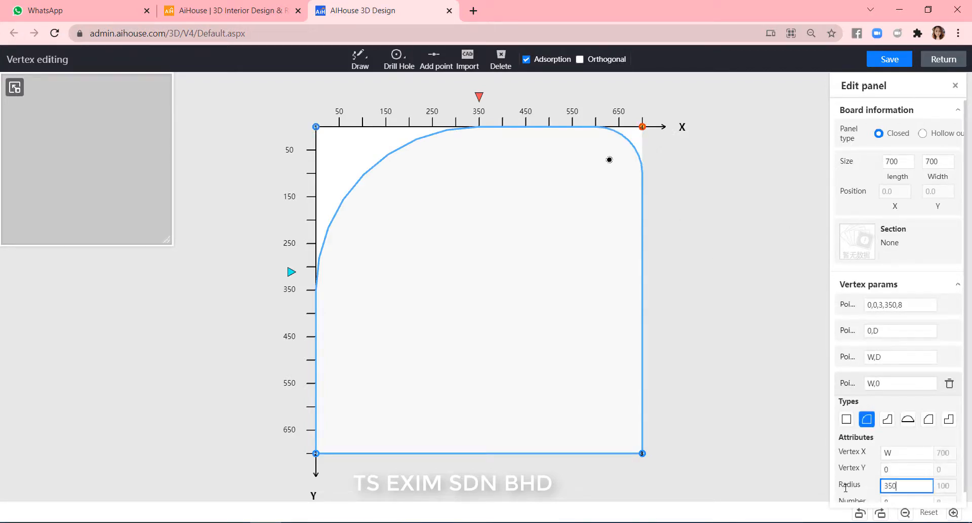
pyautogui.write('350')
pyautogui.press('Return')
# Give the panel's two bottom corners a fillet with radius 350, turning the panel into a circle.
pyautogui.click(316, 453)
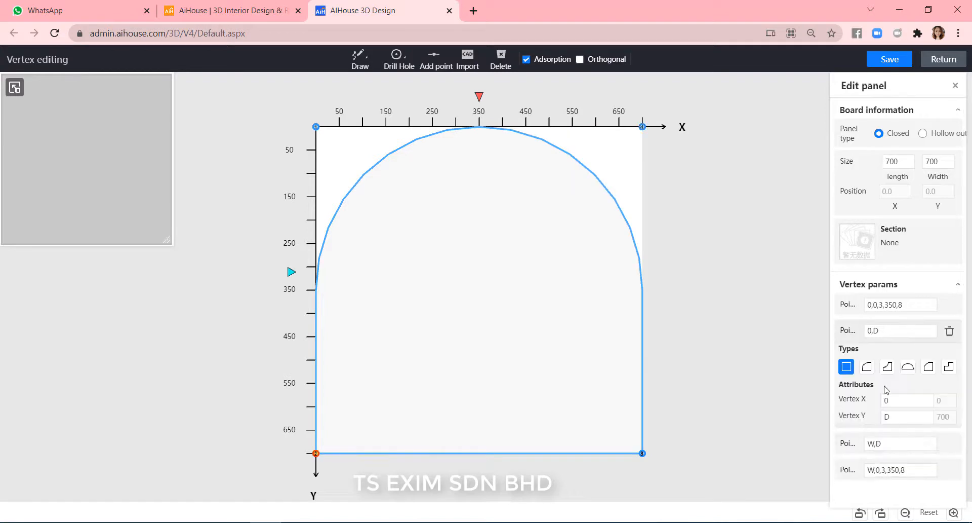
pyautogui.click(866, 366)
pyautogui.moveTo(906, 433); pyautogui.dragTo(875, 431)
pyautogui.write('350')
pyautogui.press('Return')
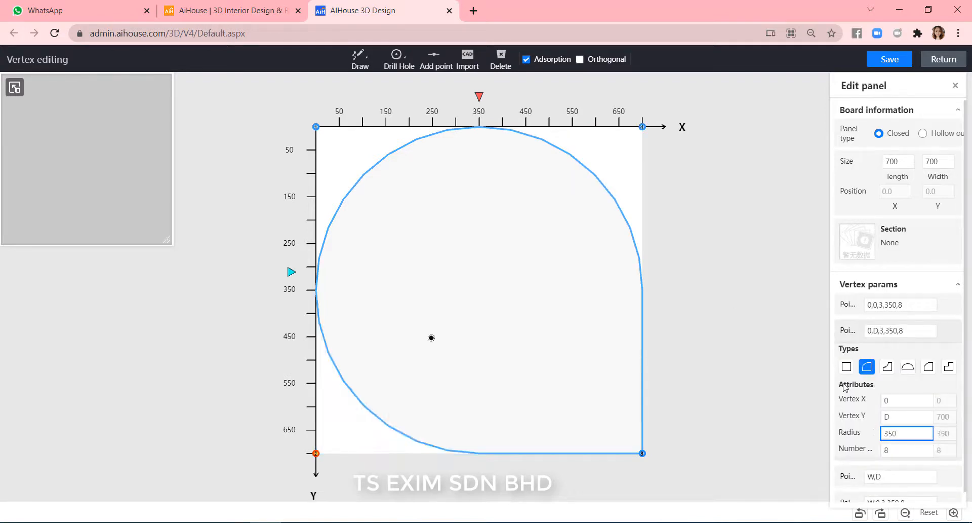
pyautogui.click(642, 453)
pyautogui.click(866, 393)
pyautogui.moveTo(907, 459); pyautogui.dragTo(875, 460)
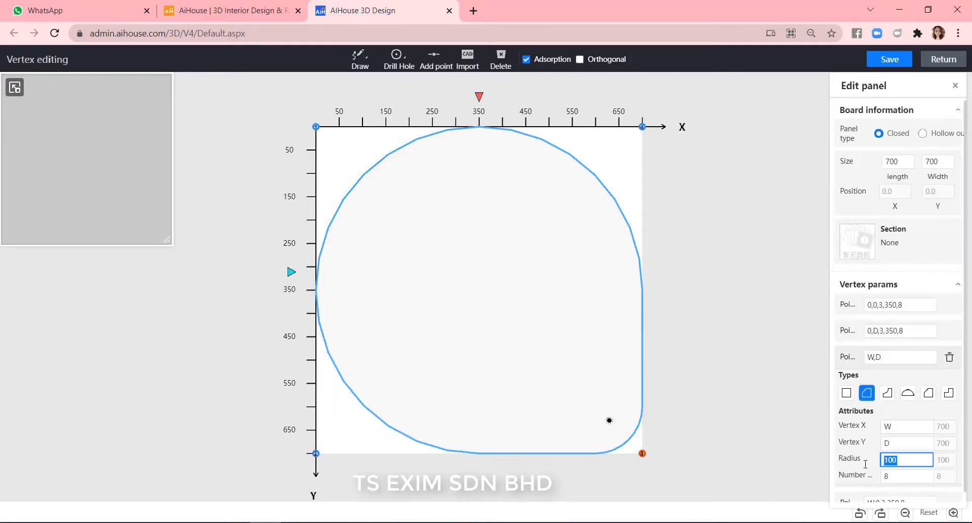
pyautogui.write('350')
pyautogui.press('Return')
pyautogui.click(672, 250)
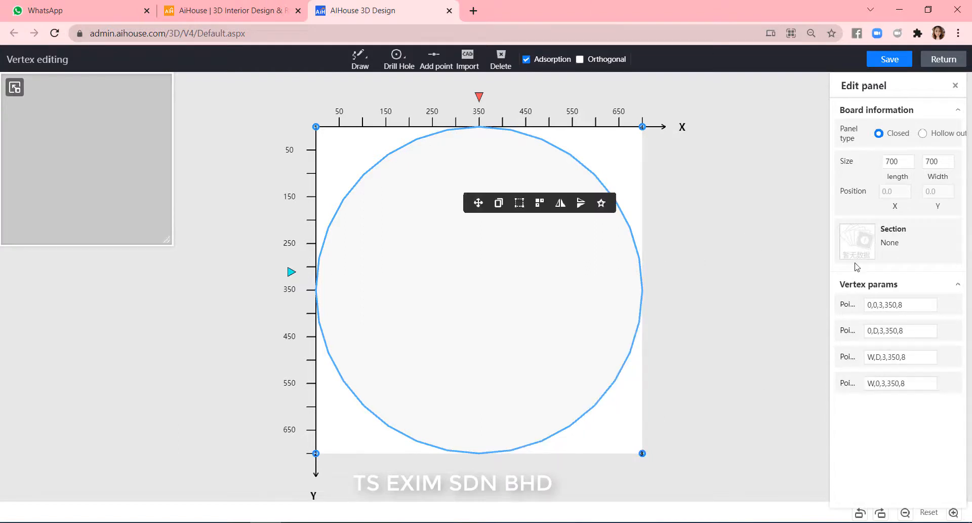
# Drill a circular hole about 500 mm in diameter centred in the round panel.
pyautogui.click(397, 57)
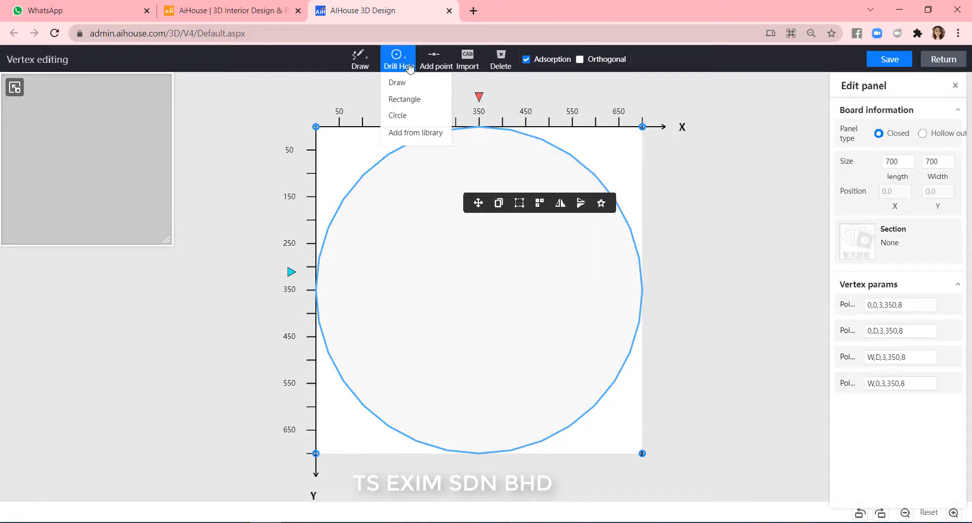
pyautogui.click(414, 118)
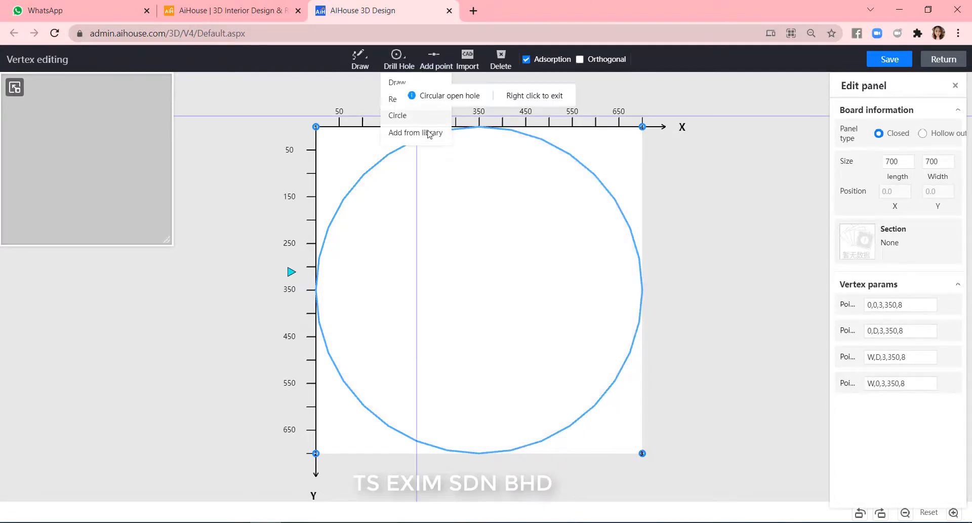
pyautogui.click(402, 199)
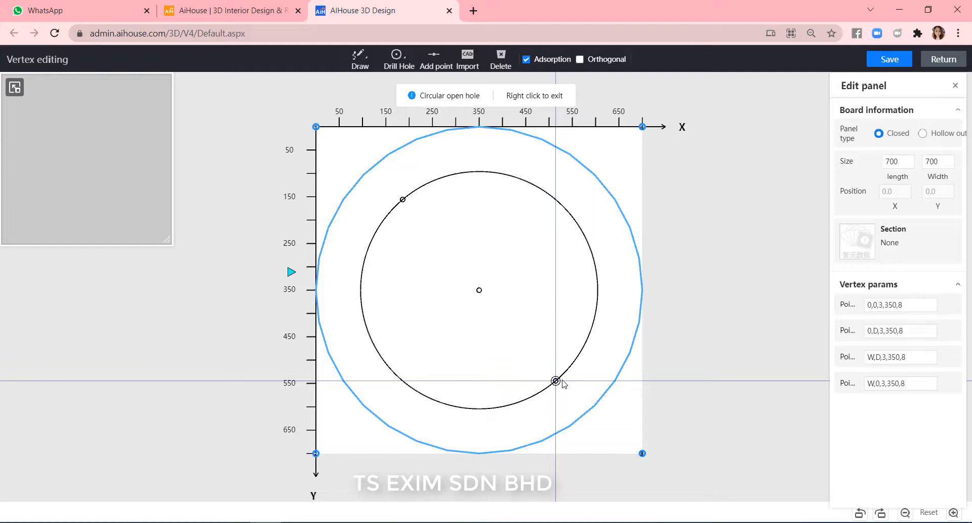
pyautogui.click(555, 381)
pyautogui.click(525, 302)
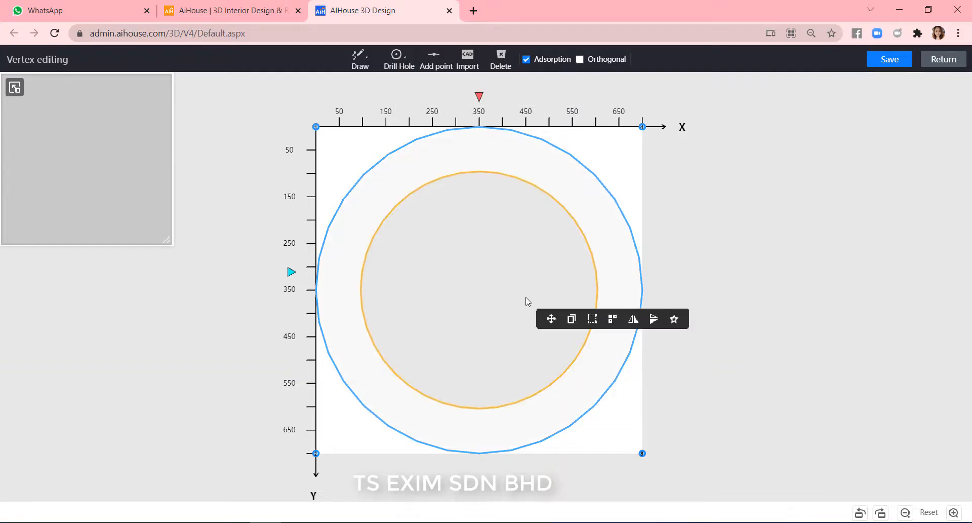
# Set the circular hole's radius to 250 and save the edited panel back to the 3D scene.
pyautogui.doubleClick(892, 248)
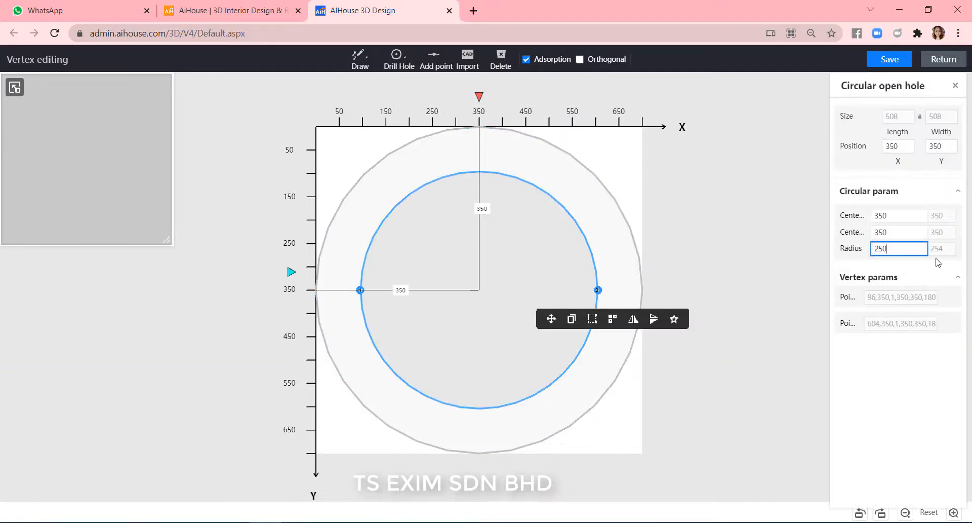
pyautogui.press('Return')
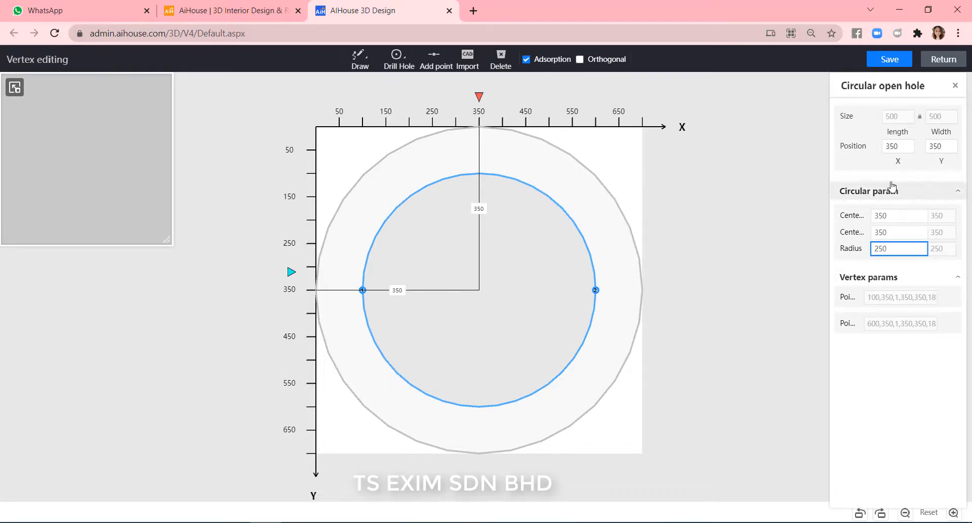
pyautogui.click(889, 60)
pyautogui.click(944, 60)
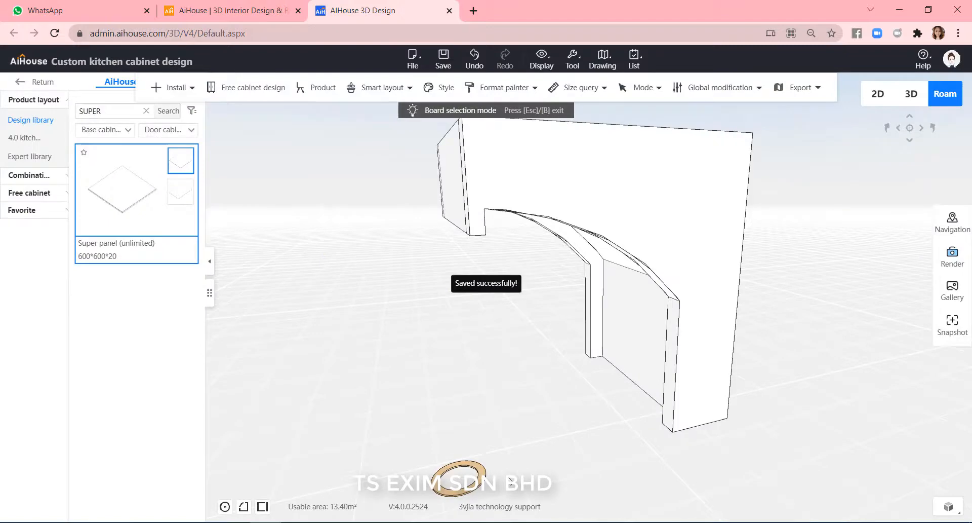
# Set the ring panel's height to 300.
pyautogui.moveTo(507, 472); pyautogui.dragTo(581, 412)
pyautogui.scroll(3, 584, 358)
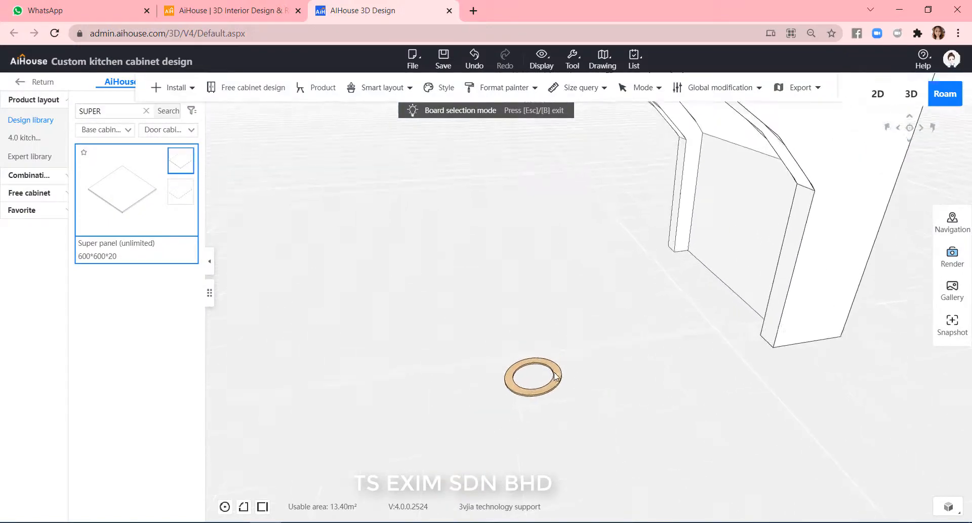
pyautogui.click(558, 373)
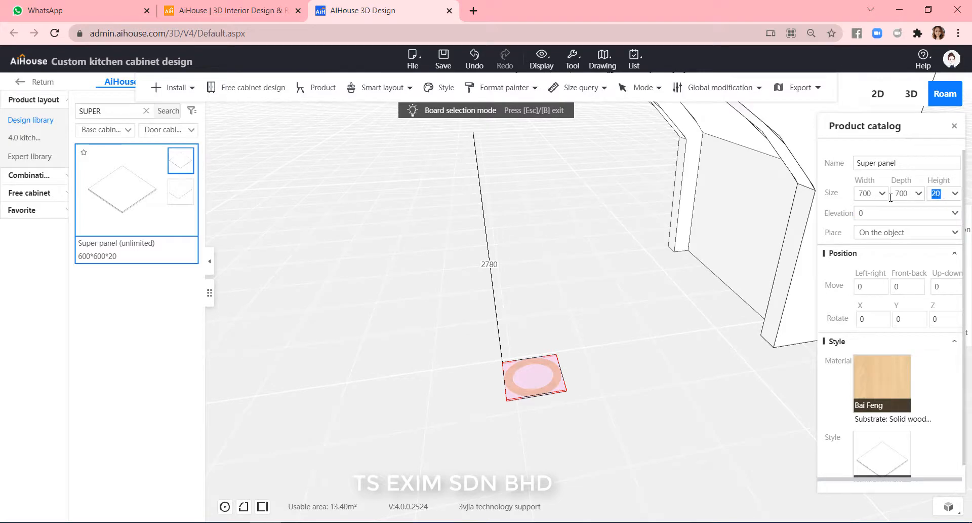
pyautogui.write('300')
pyautogui.press('Return')
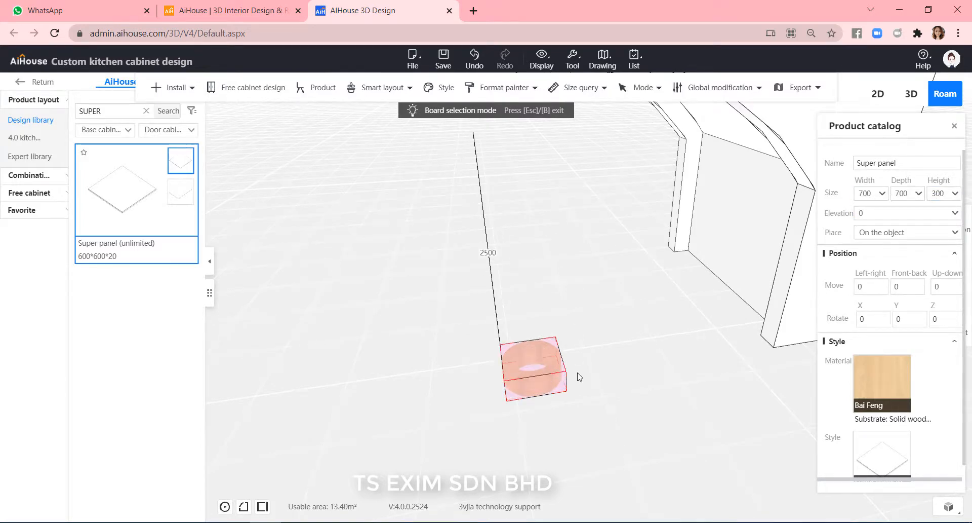
# Rotate the ring panel 90 degrees about the X axis.
pyautogui.click(580, 376)
pyautogui.scroll(4, 577, 377)
pyautogui.press('Escape')
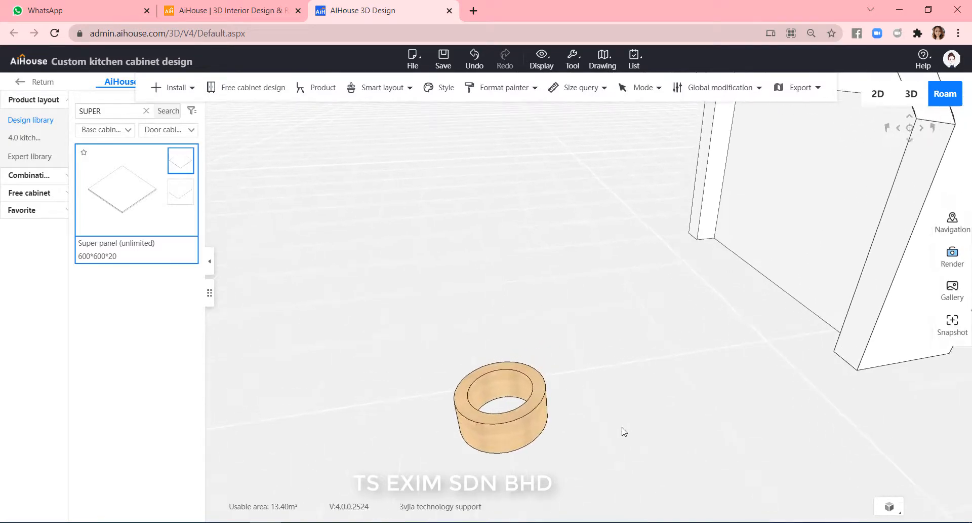
pyautogui.scroll(-3, 628, 453)
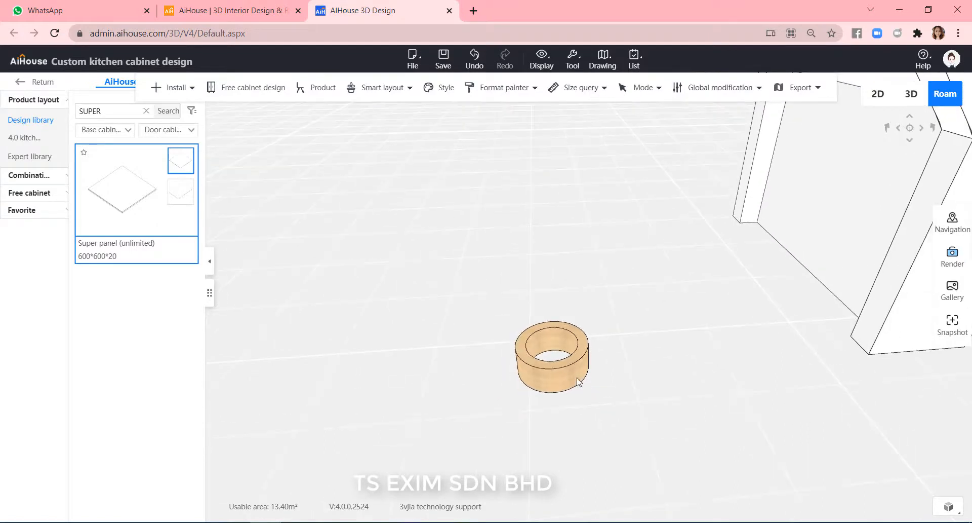
pyautogui.click(579, 382)
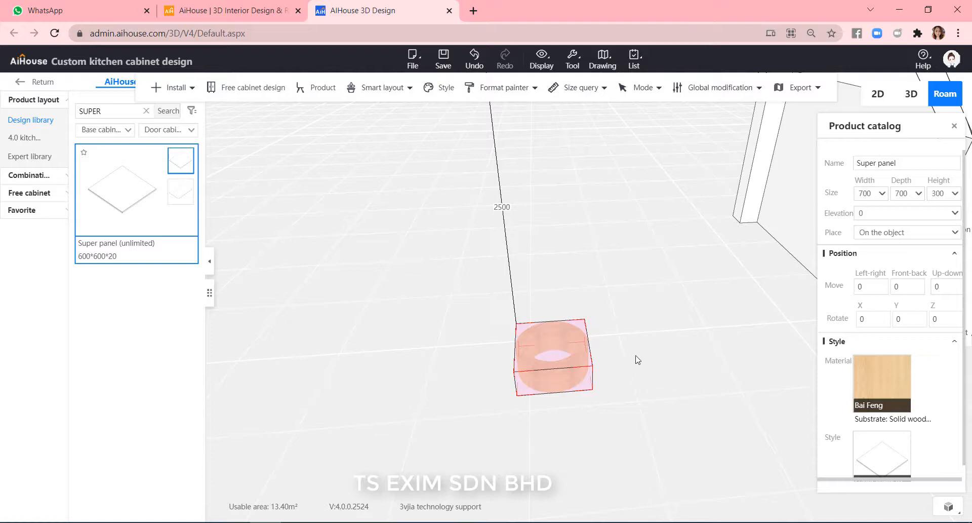
pyautogui.click(871, 318)
pyautogui.write('90')
pyautogui.press('Return')
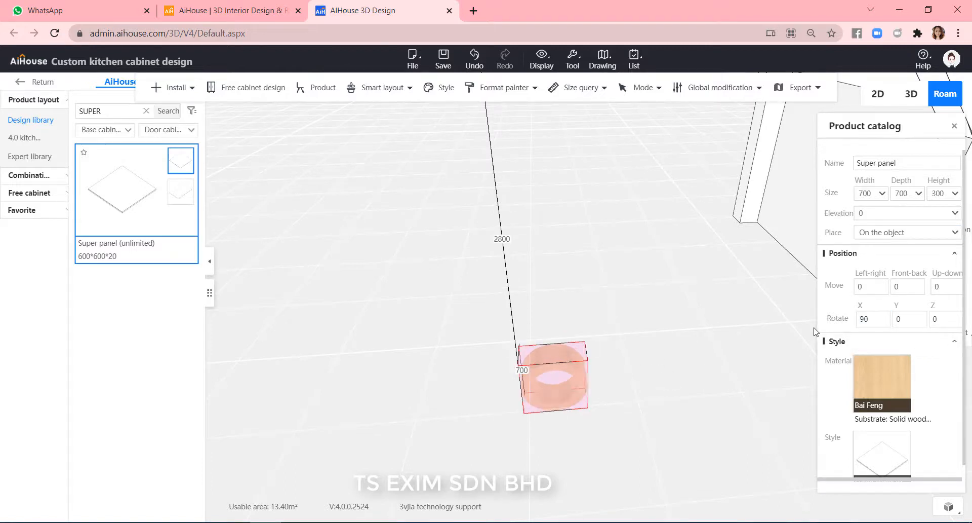
# Set the ring panel's elevation to 700.
pyautogui.click(678, 423)
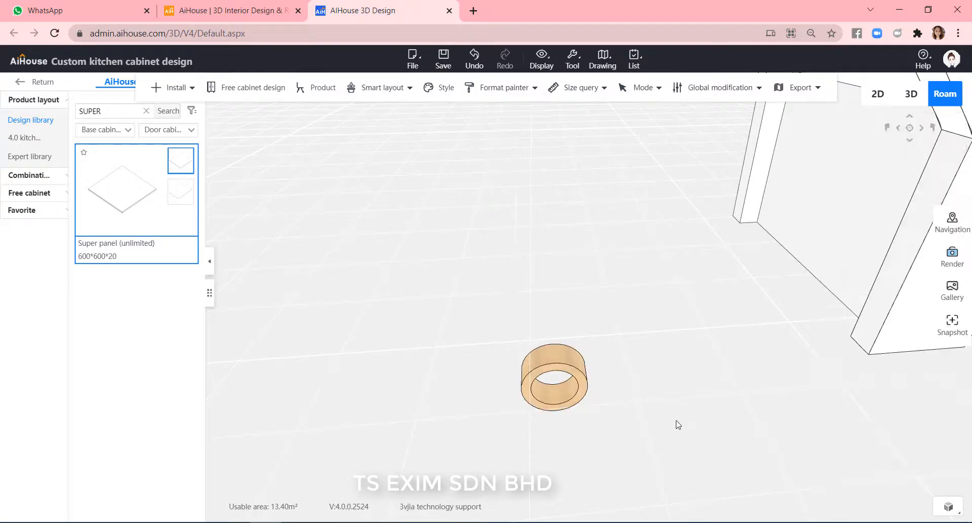
pyautogui.click(580, 363)
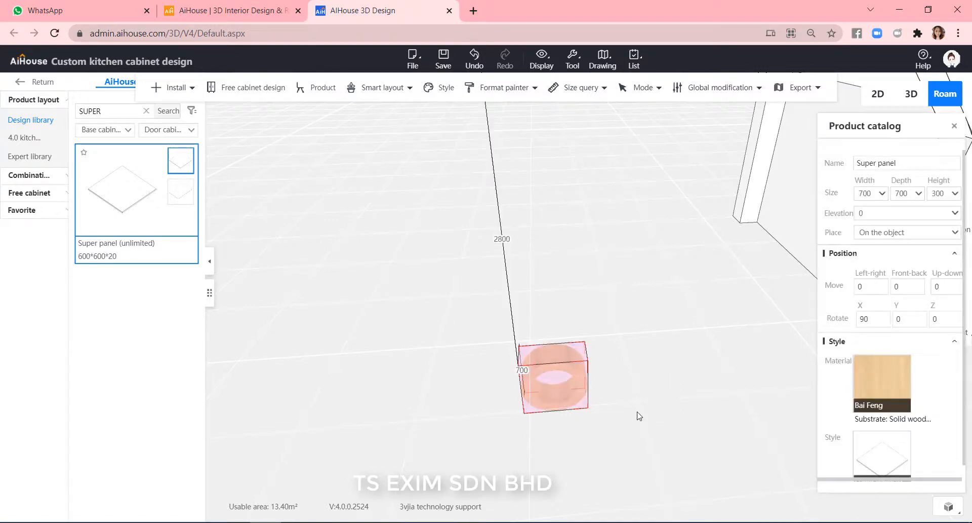
pyautogui.moveTo(639, 416); pyautogui.dragTo(671, 376)
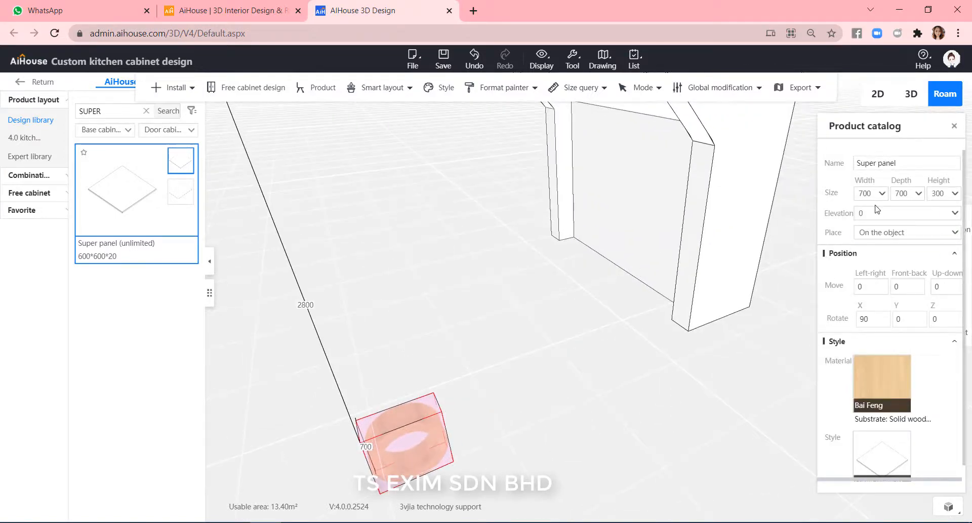
pyautogui.click(830, 213)
pyautogui.write('700')
pyautogui.press('Return')
pyautogui.click(577, 425)
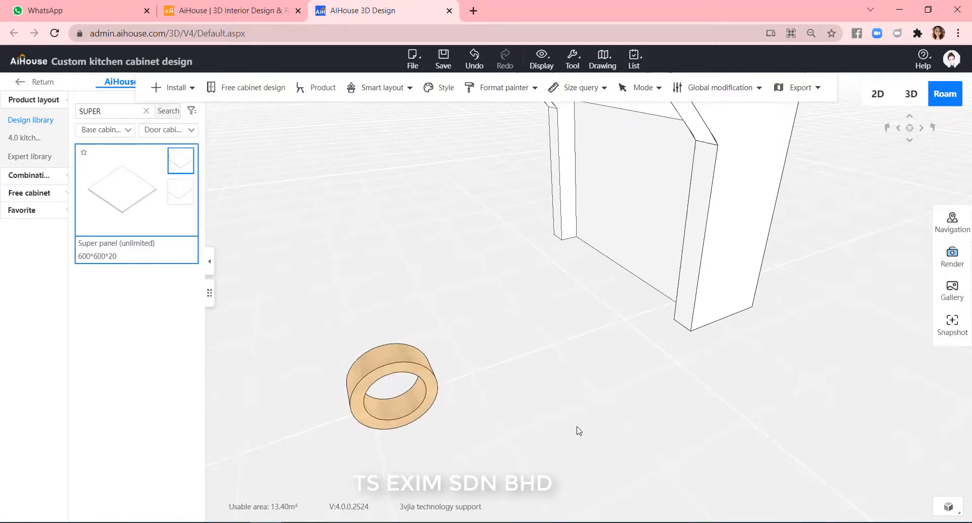
# Try rotating the ring panel 90 degrees about the Y axis and undo it.
pyautogui.moveTo(576, 426); pyautogui.dragTo(652, 327)
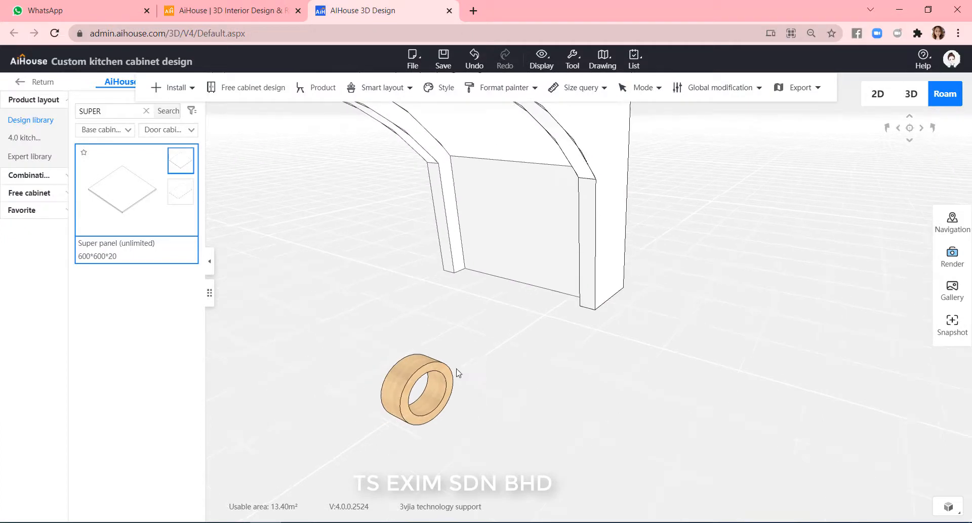
pyautogui.click(434, 383)
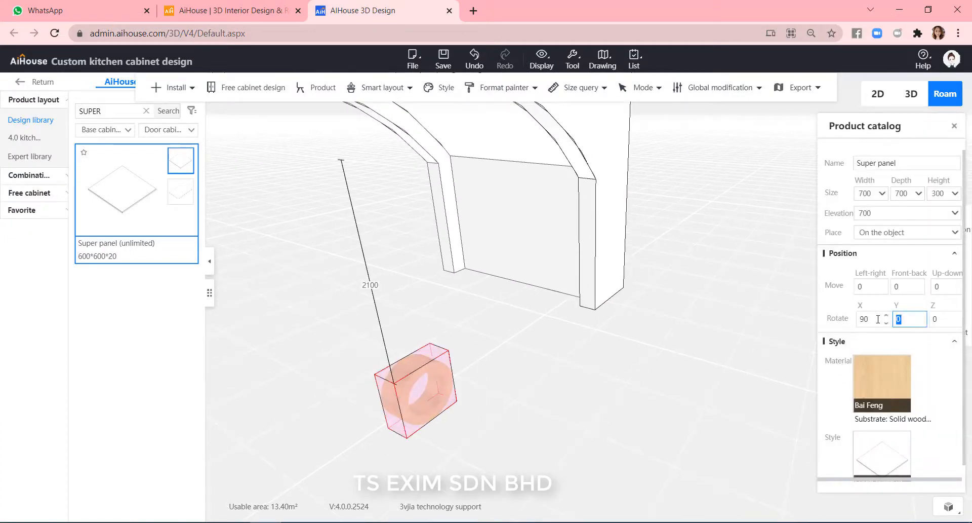
pyautogui.write('0')
pyautogui.press('Return')
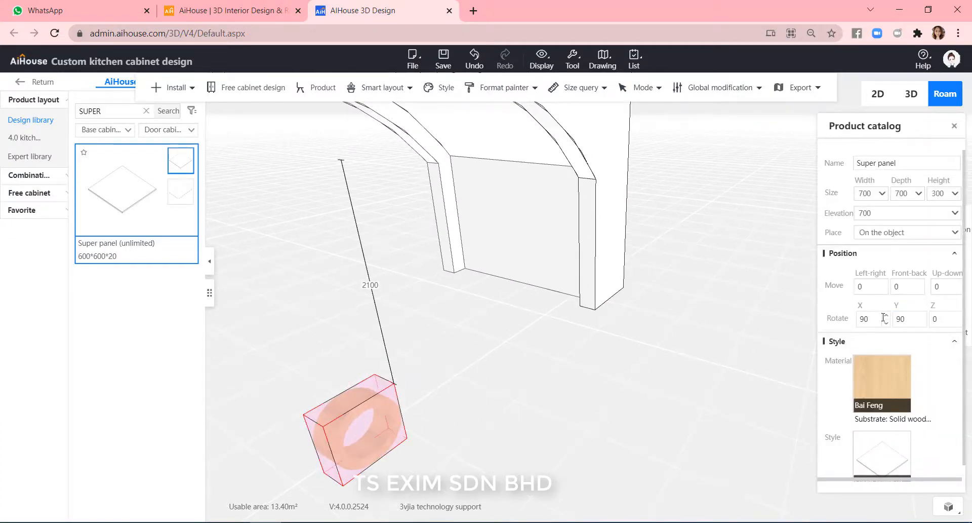
pyautogui.hotkey('ctrl', 'z')
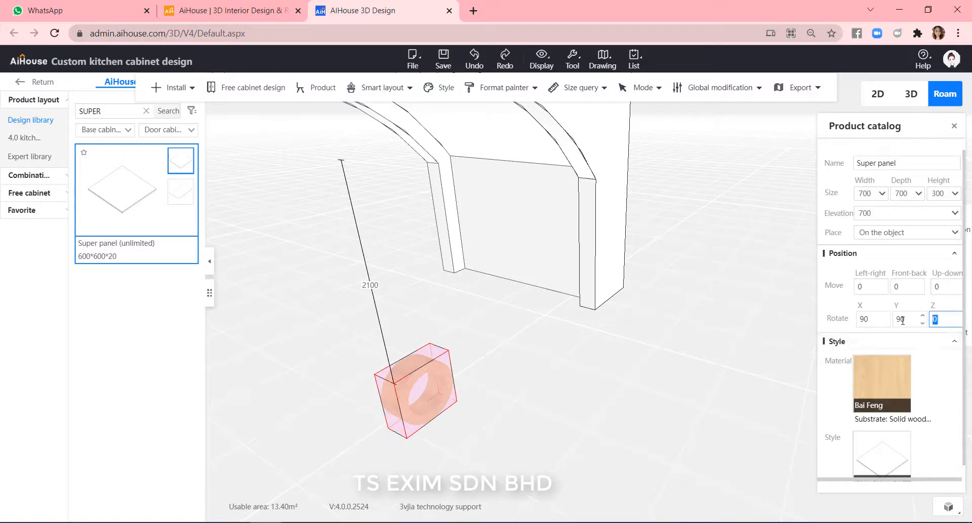
# Set the ring panel's Z rotation to 90 degrees.
pyautogui.press('Return')
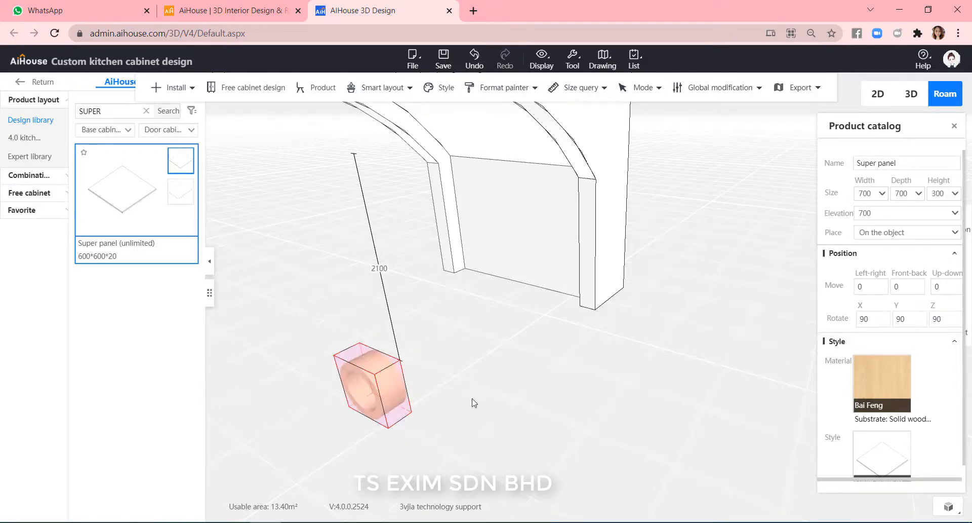
pyautogui.click(486, 373)
pyautogui.moveTo(486, 373); pyautogui.dragTo(723, 436)
pyautogui.click(753, 433)
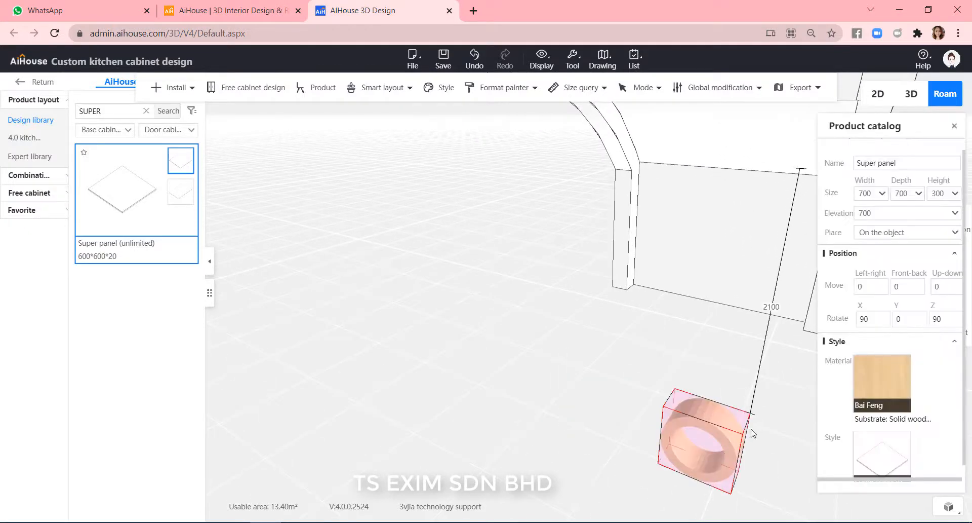
# Move the ring panel up with the move gizmo to an elevation of about 2945 near the arch top.
pyautogui.click(724, 454)
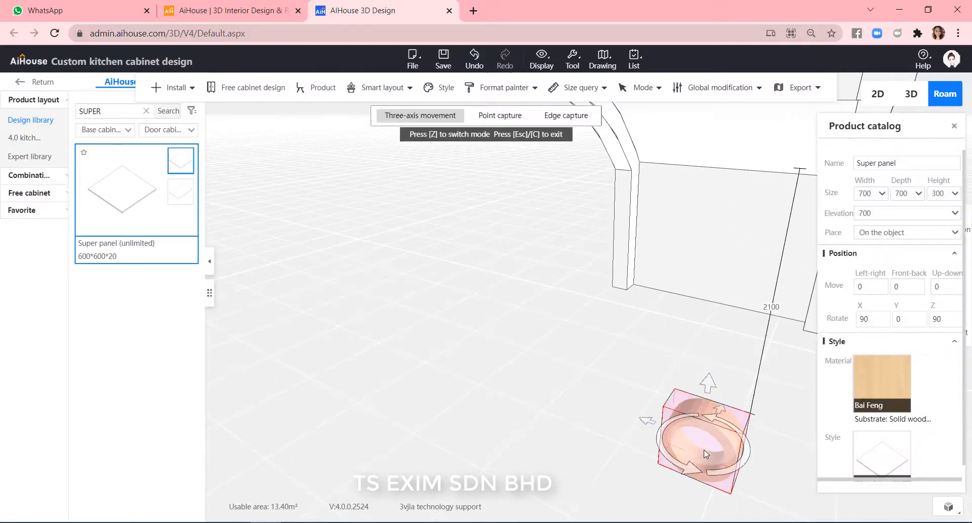
pyautogui.press('z')
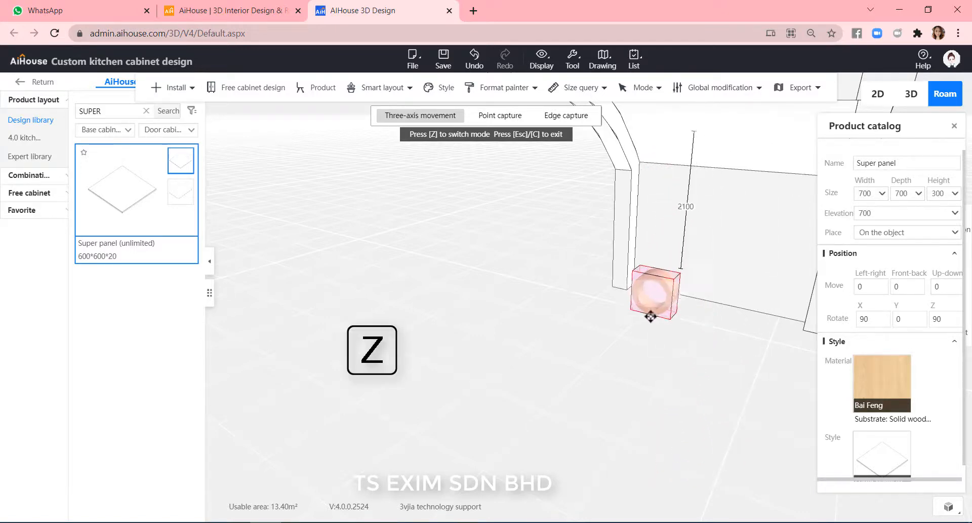
pyautogui.click(654, 273)
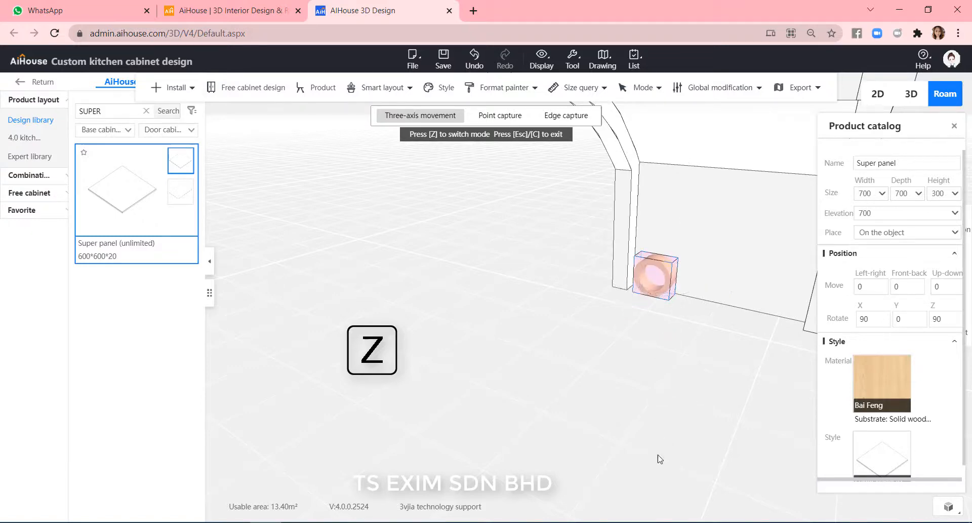
pyautogui.press('w')
pyautogui.press('d')
pyautogui.press('w')
pyautogui.press('d')
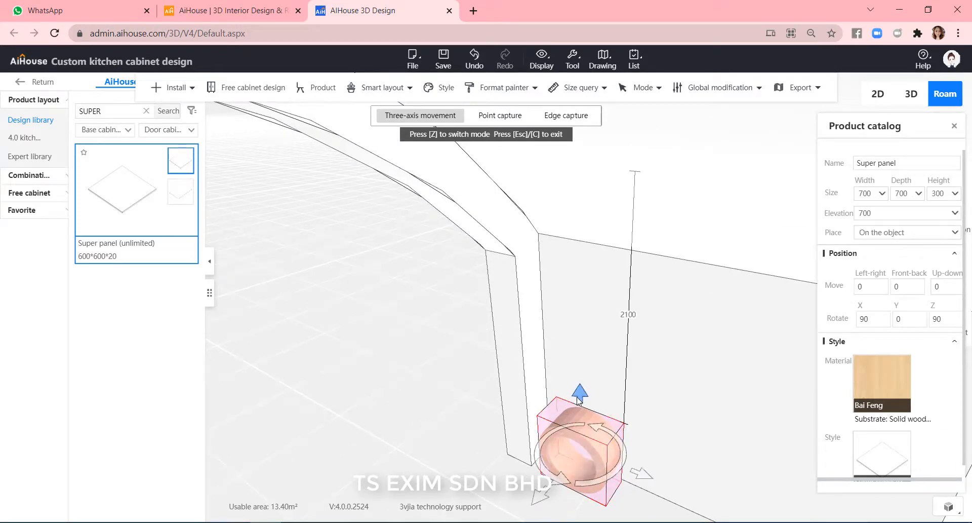
pyautogui.moveTo(579, 399); pyautogui.dragTo(558, 94)
pyautogui.moveTo(629, 327); pyautogui.dragTo(603, 362)
pyautogui.press('d')
pyautogui.press('w')
# Tilt the ring panel 45 degrees about the X axis in rotation mode.
pyautogui.press('z')
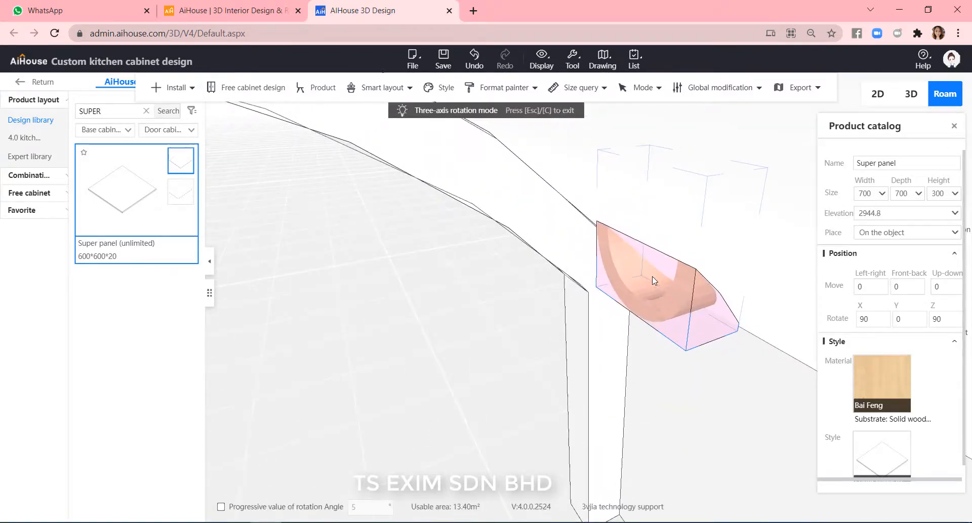
pyautogui.press('x')
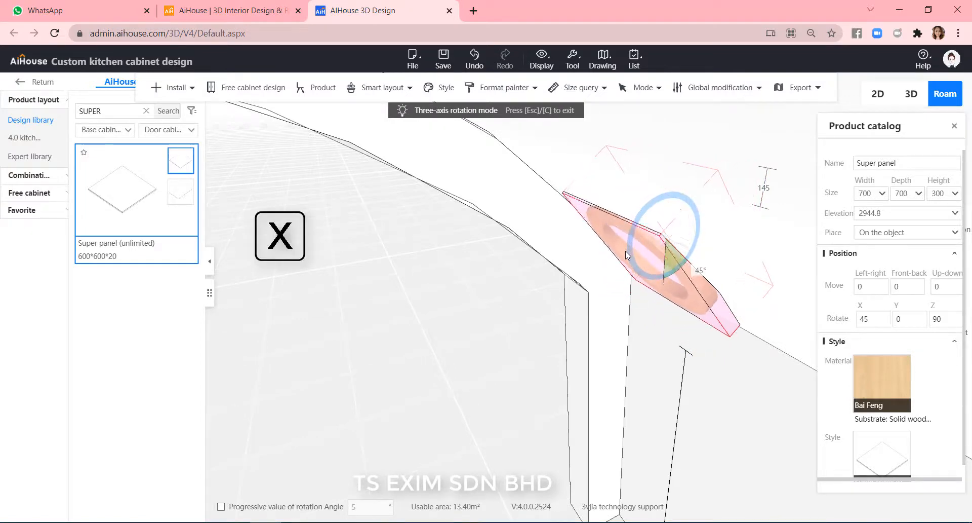
pyautogui.click(627, 254)
# Lower the ring panel to an elevation of about 2736 with the move gizmo.
pyautogui.press('z')
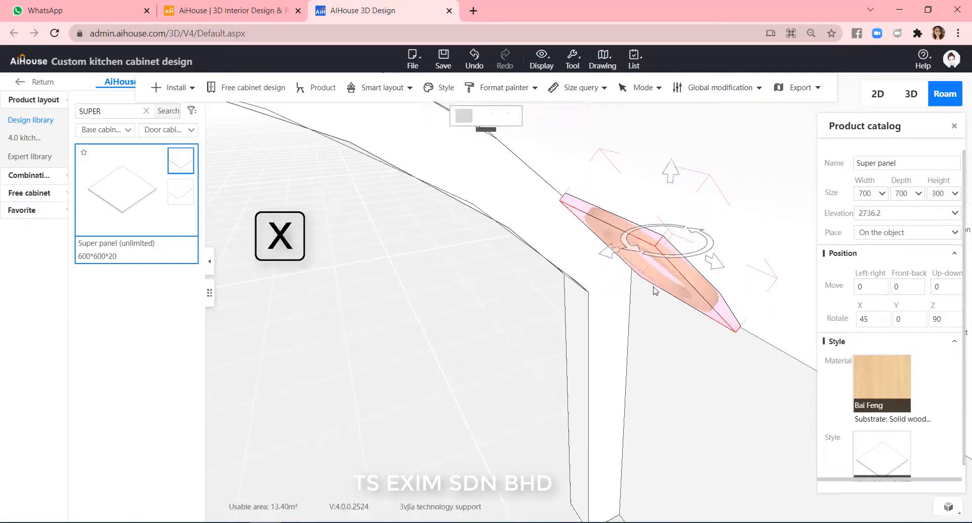
pyautogui.moveTo(665, 243); pyautogui.dragTo(637, 275)
pyautogui.click(464, 400)
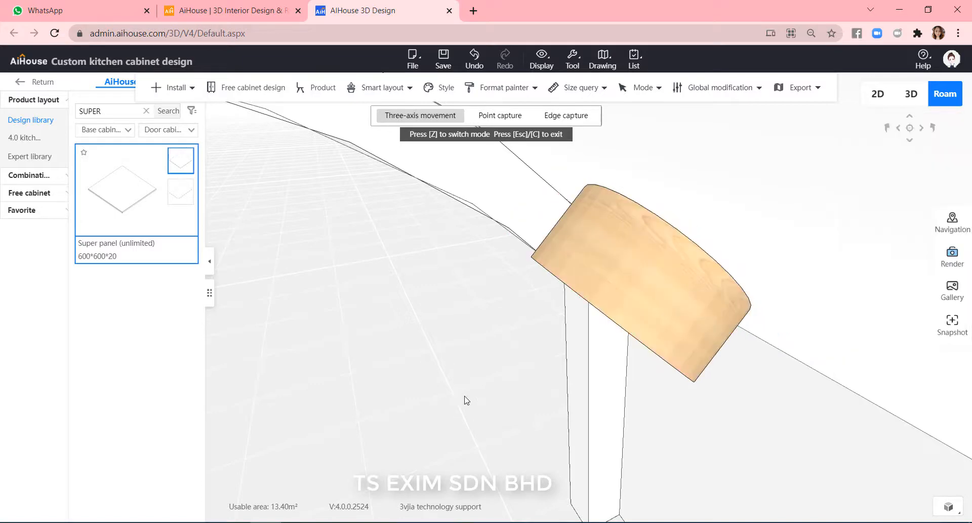
# Slide the ring panel sideways to centre it above the arch opening.
pyautogui.moveTo(464, 399); pyautogui.dragTo(709, 494)
pyautogui.moveTo(792, 389); pyautogui.dragTo(402, 311)
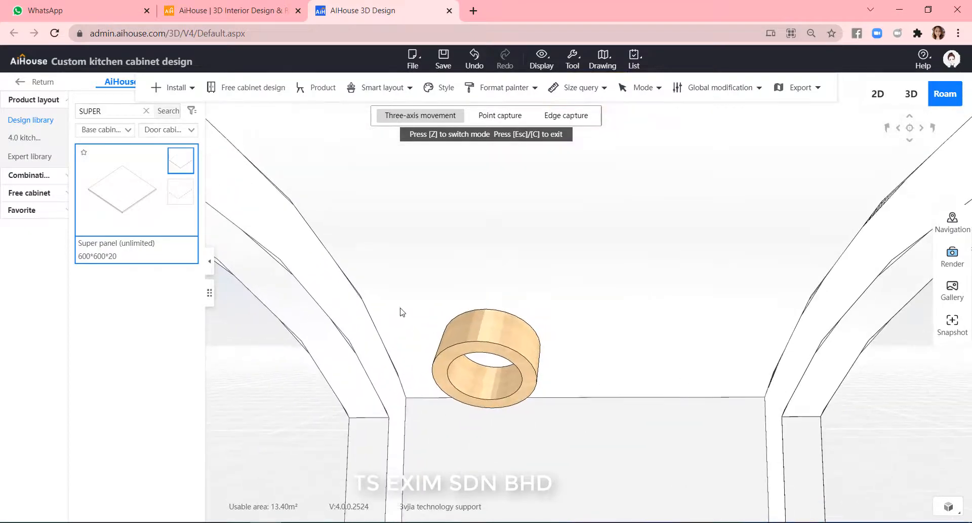
pyautogui.moveTo(445, 382); pyautogui.dragTo(507, 379)
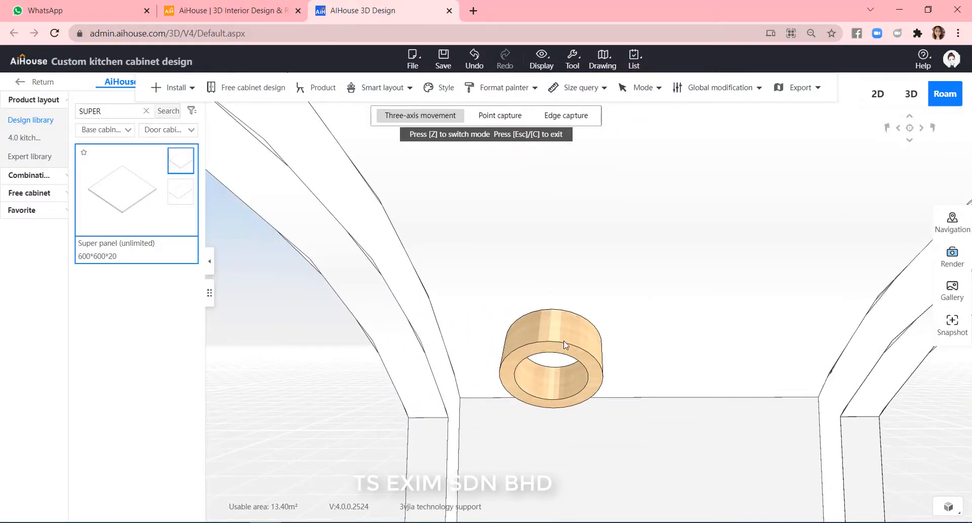
pyautogui.click(537, 379)
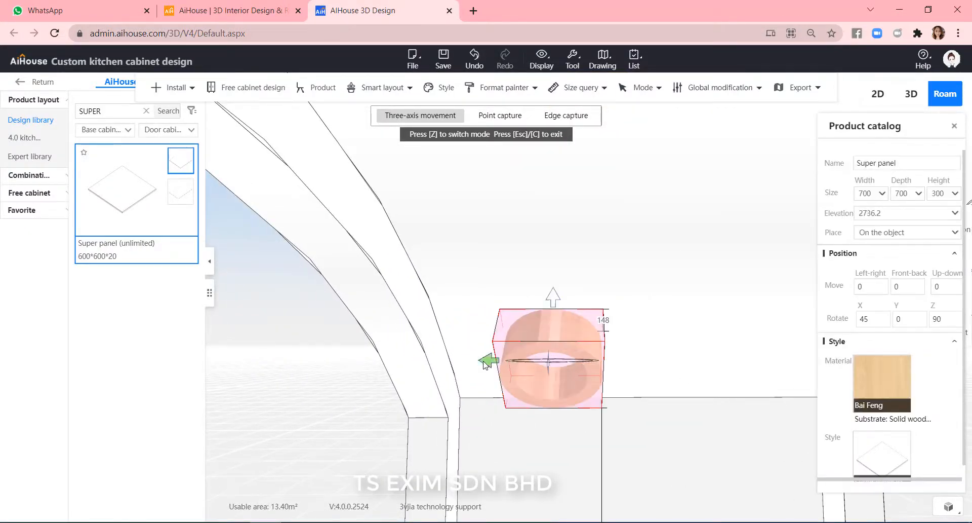
pyautogui.moveTo(485, 364); pyautogui.dragTo(467, 363)
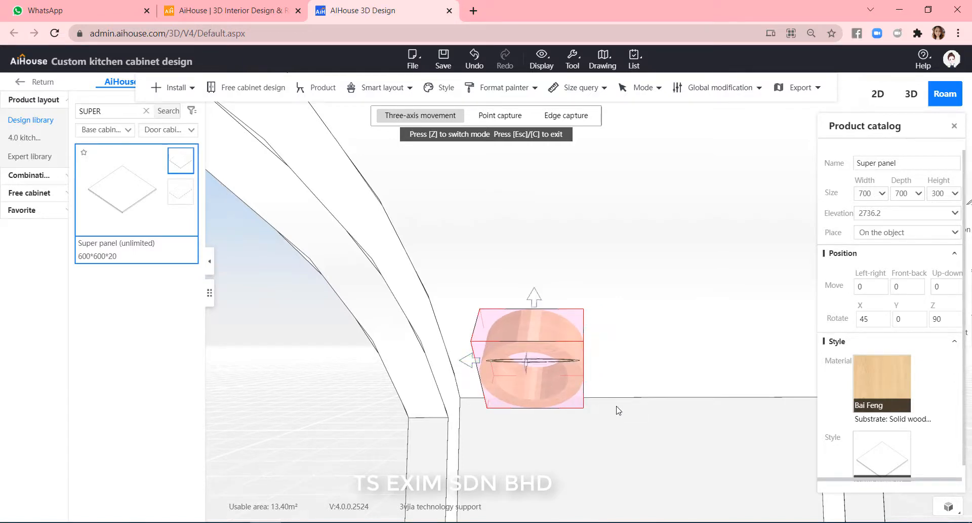
pyautogui.hotkey('ctrl', 'v')
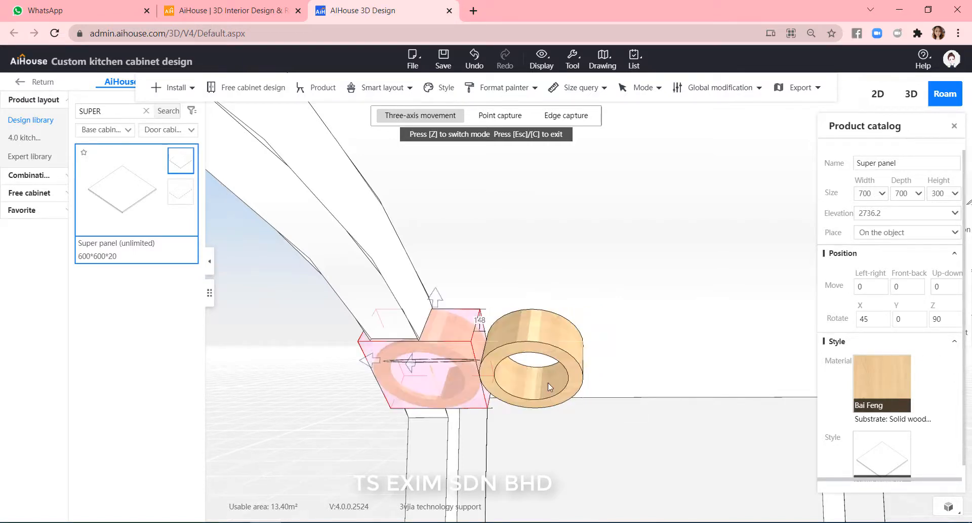
pyautogui.hotkey('ctrl', 'z')
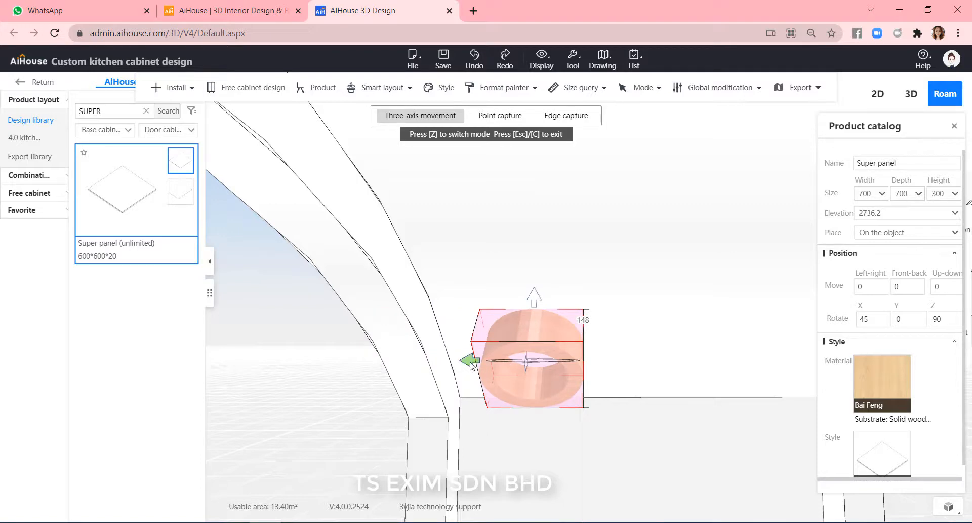
pyautogui.moveTo(471, 362); pyautogui.dragTo(726, 359)
pyautogui.moveTo(367, 445); pyautogui.dragTo(323, 439)
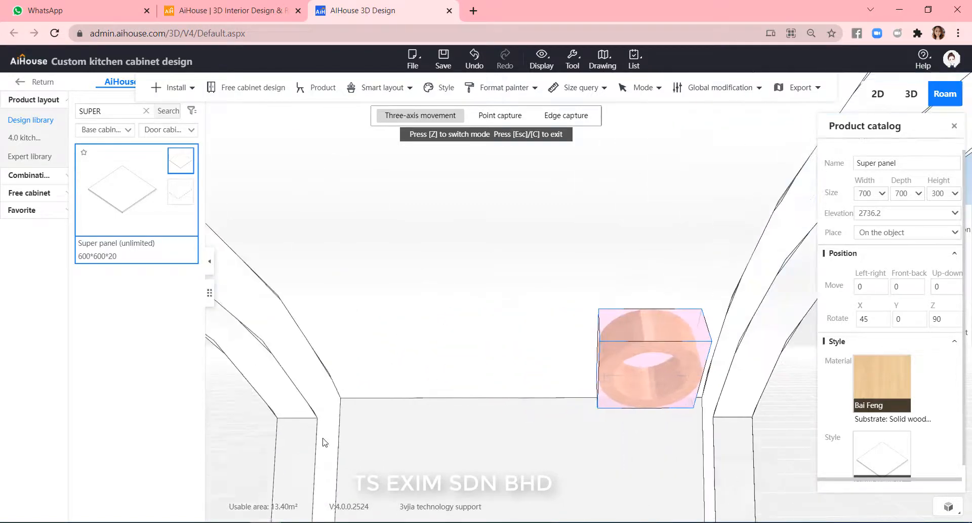
# Paste two copies of the ring panel in a row beside the original above the arch.
pyautogui.click(611, 374)
pyautogui.moveTo(587, 365); pyautogui.dragTo(575, 364)
pyautogui.hotkey('ctrl', 'Left')
pyautogui.hotkey('ctrl', 'v')
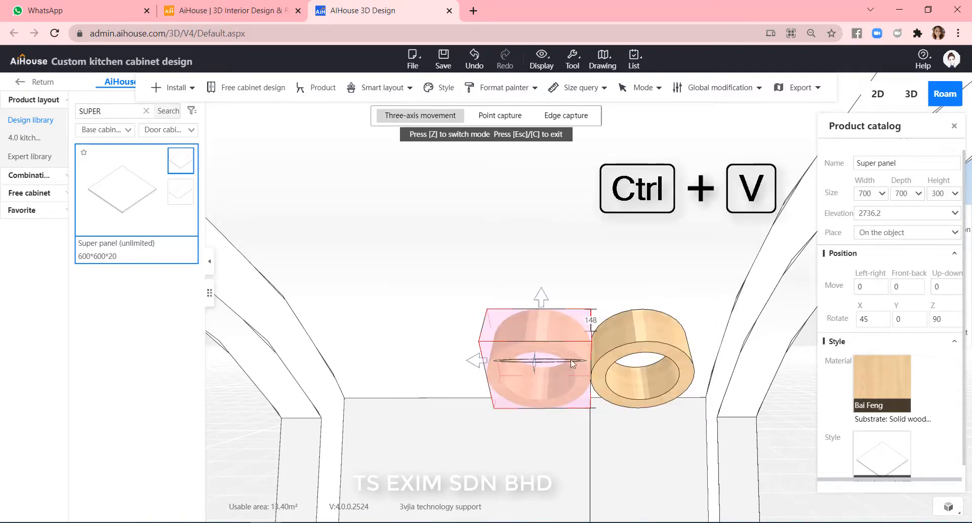
pyautogui.hotkey('ctrl', 'v')
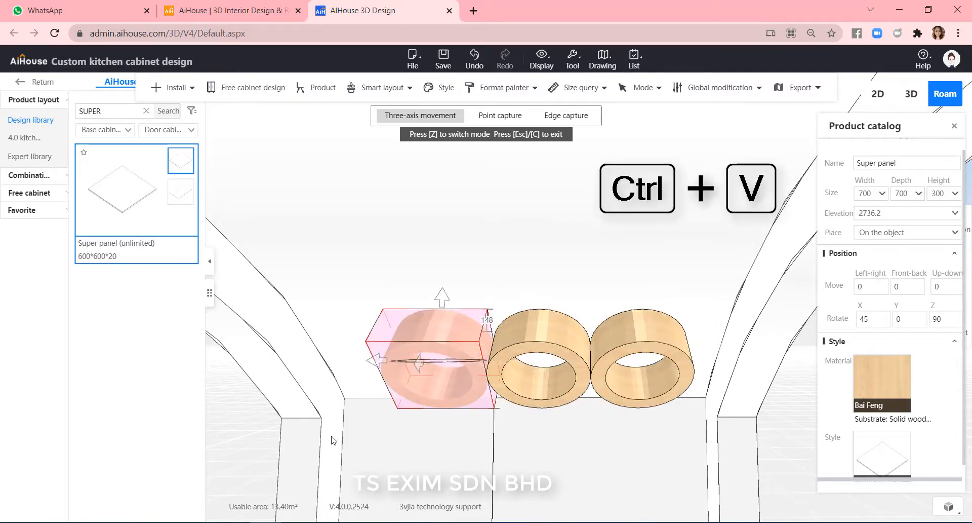
# Select the three ring panels, group them into one combination, and shift it slightly left.
pyautogui.scroll(-3, 570, 381)
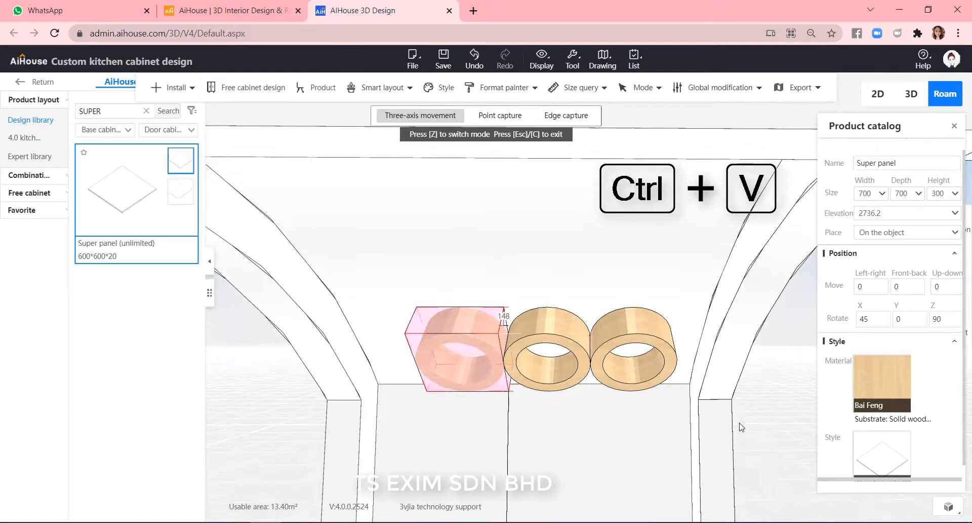
pyautogui.click(777, 400)
pyautogui.scroll(2, 776, 427)
pyautogui.scroll(1, 605, 393)
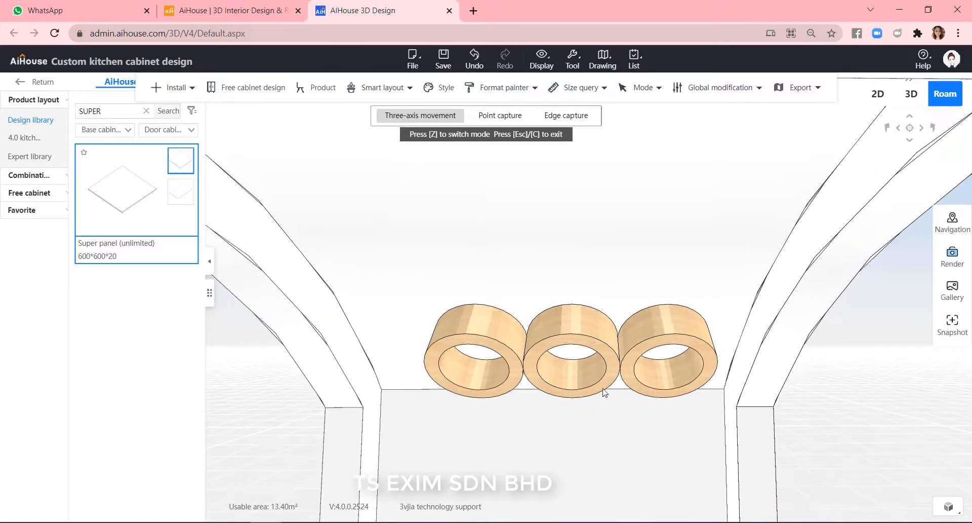
pyautogui.click(508, 348)
pyautogui.keyDown('ctrl'); pyautogui.click(582, 349); pyautogui.keyUp('ctrl')
pyautogui.keyDown('ctrl'); pyautogui.click(661, 338); pyautogui.keyUp('ctrl')
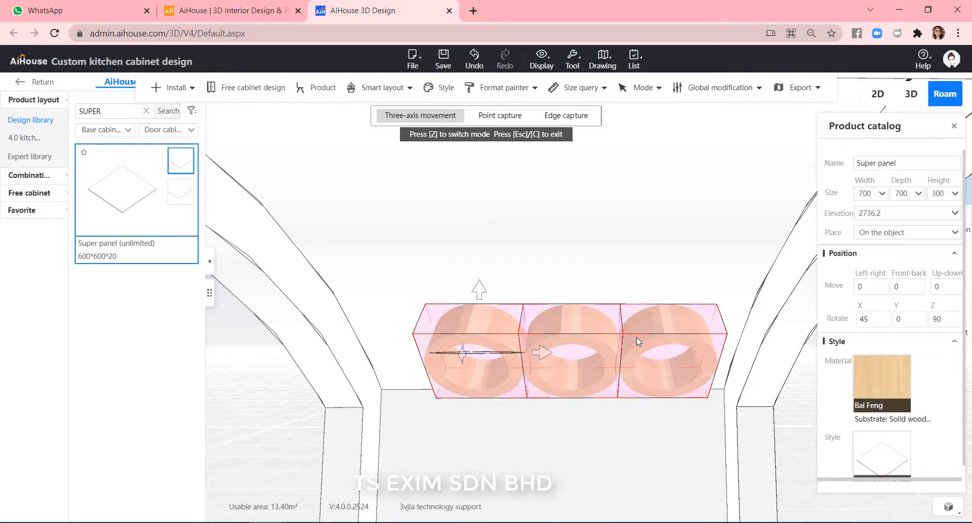
pyautogui.moveTo(542, 354); pyautogui.dragTo(534, 353)
pyautogui.hotkey('ctrl', 'z')
pyautogui.hotkey('ctrl', 'g')
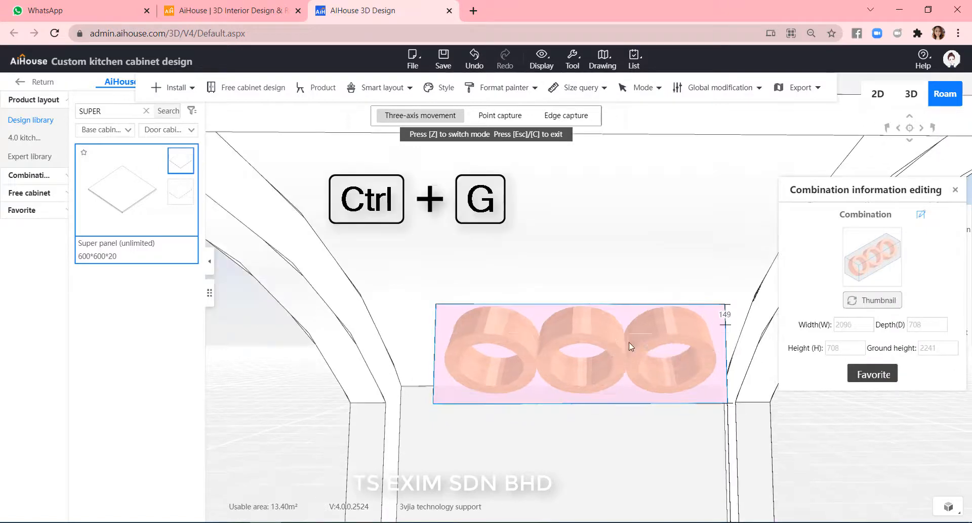
pyautogui.click(609, 334)
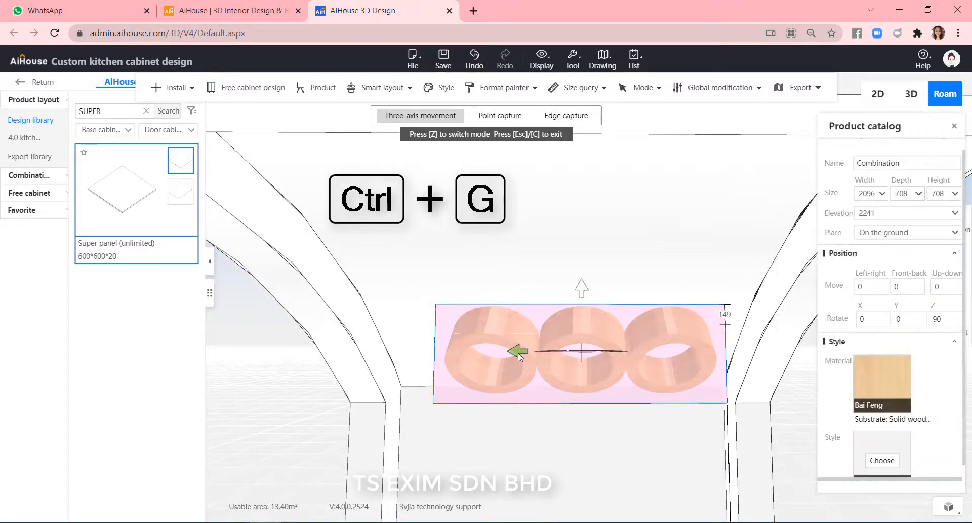
pyautogui.moveTo(512, 351); pyautogui.dragTo(497, 351)
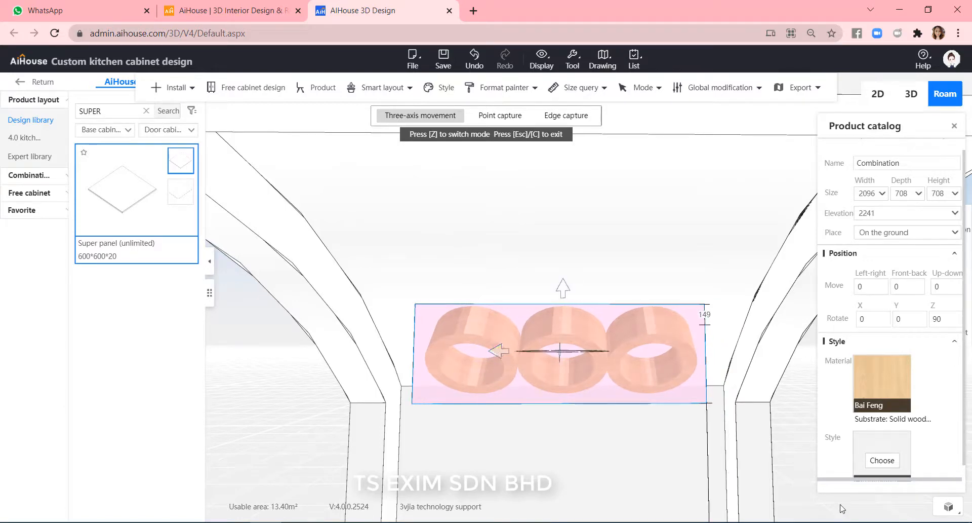
# Duplicate the ring combination and raise the copy to an elevation of about 2969 above the first row.
pyautogui.click(801, 442)
pyautogui.moveTo(870, 446); pyautogui.dragTo(851, 431)
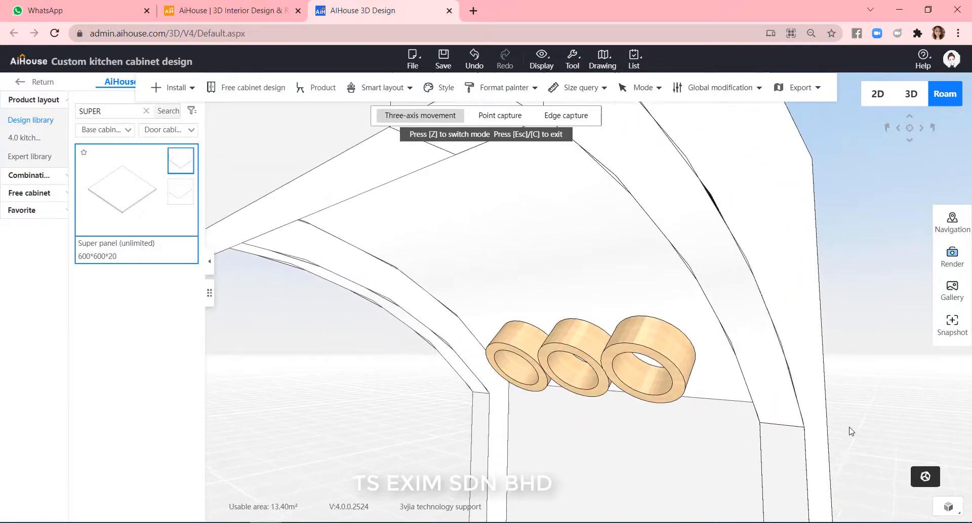
pyautogui.click(587, 344)
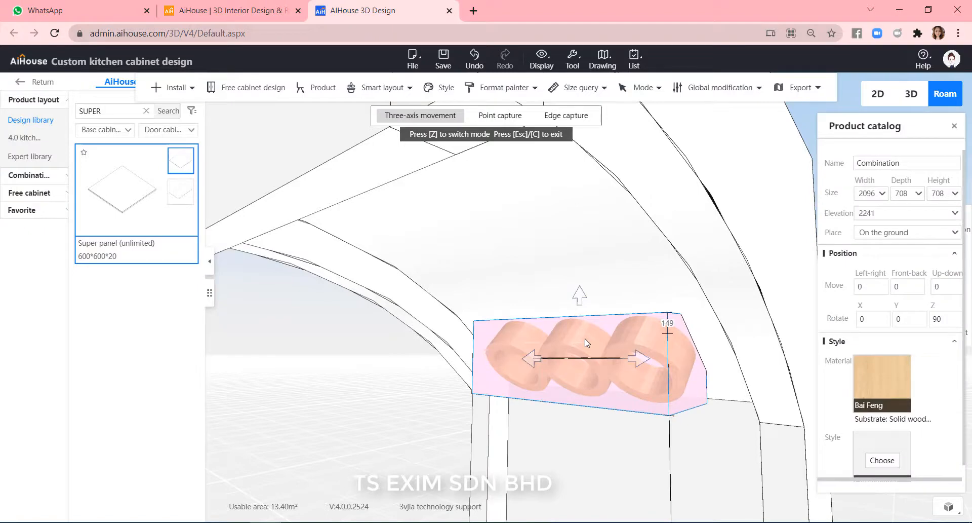
pyautogui.moveTo(585, 338); pyautogui.dragTo(485, 348)
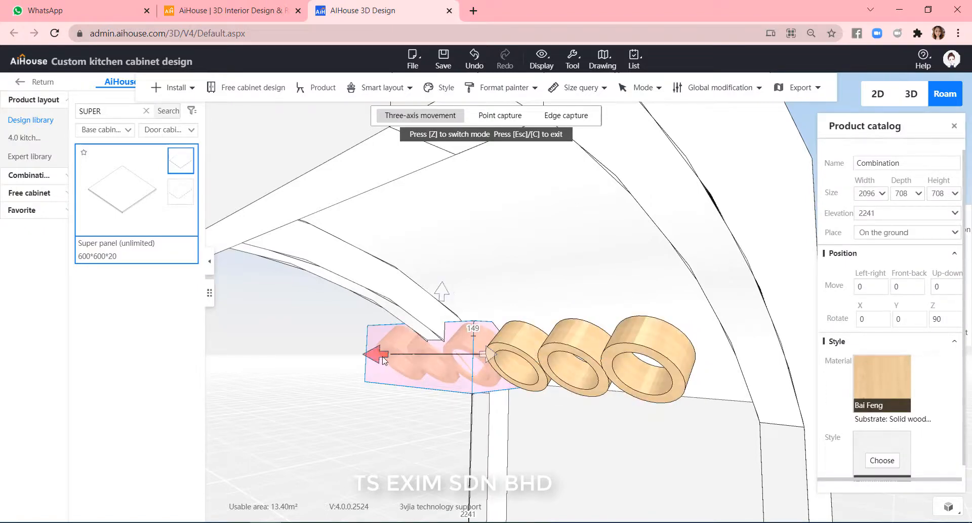
pyautogui.moveTo(349, 363); pyautogui.dragTo(407, 351)
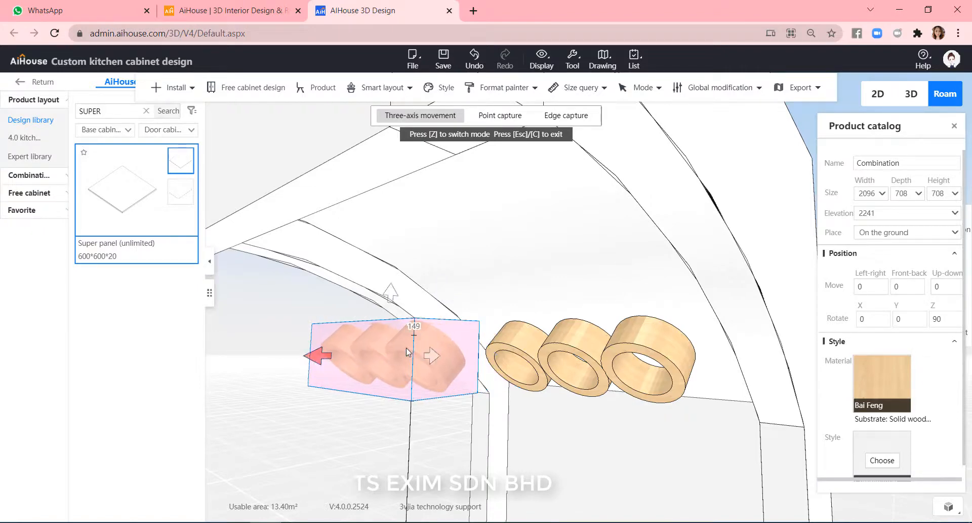
pyautogui.moveTo(393, 300); pyautogui.dragTo(668, 227)
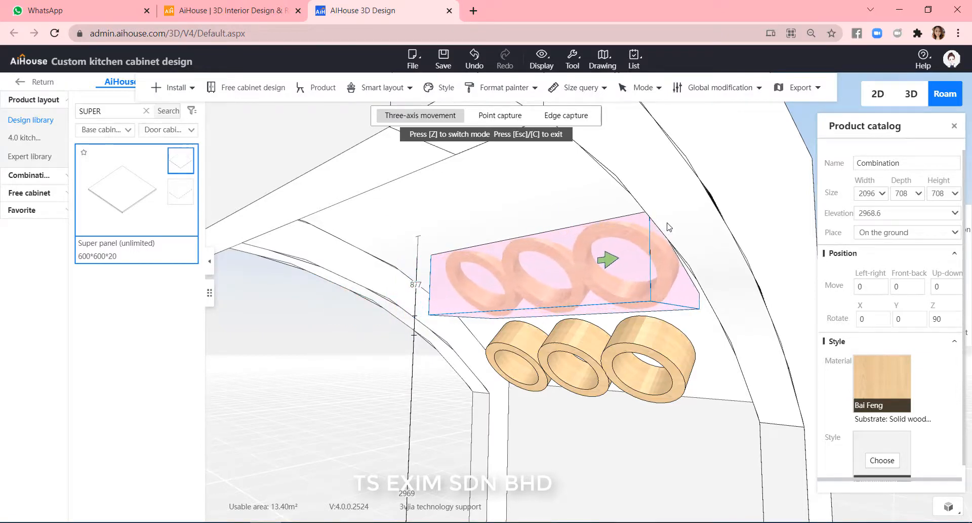
pyautogui.moveTo(565, 484); pyautogui.dragTo(705, 395)
pyautogui.press('c')
pyautogui.click(706, 395)
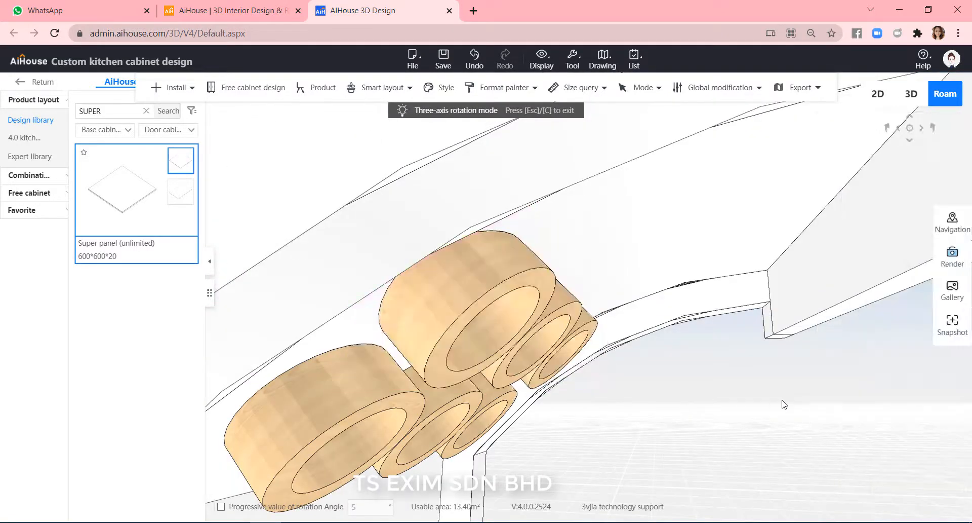
pyautogui.scroll(-5, 782, 400)
pyautogui.moveTo(710, 454); pyautogui.dragTo(774, 458)
pyautogui.moveTo(837, 453); pyautogui.dragTo(658, 446)
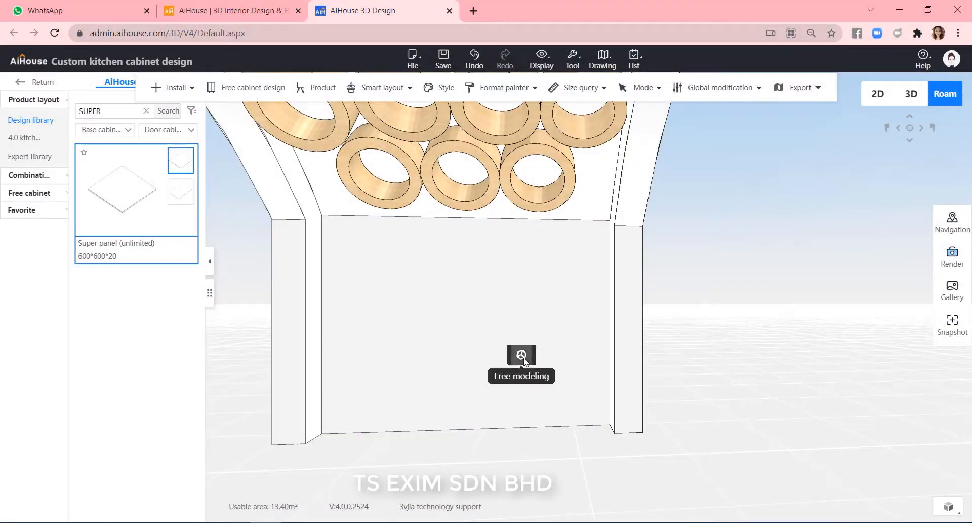
# In free modeling, move the arch's back face about 4264 mm sideways out of the arch.
pyautogui.click(522, 355)
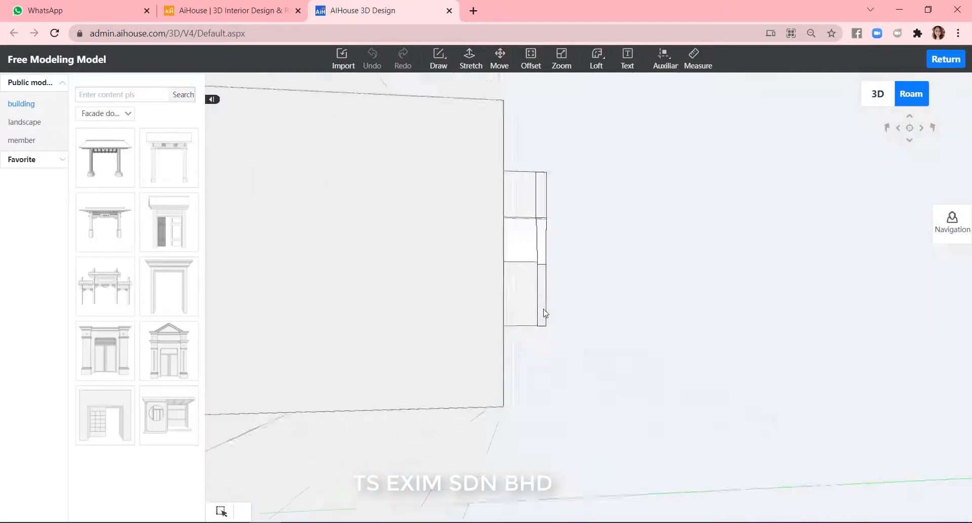
pyautogui.press('w')
pyautogui.press('a')
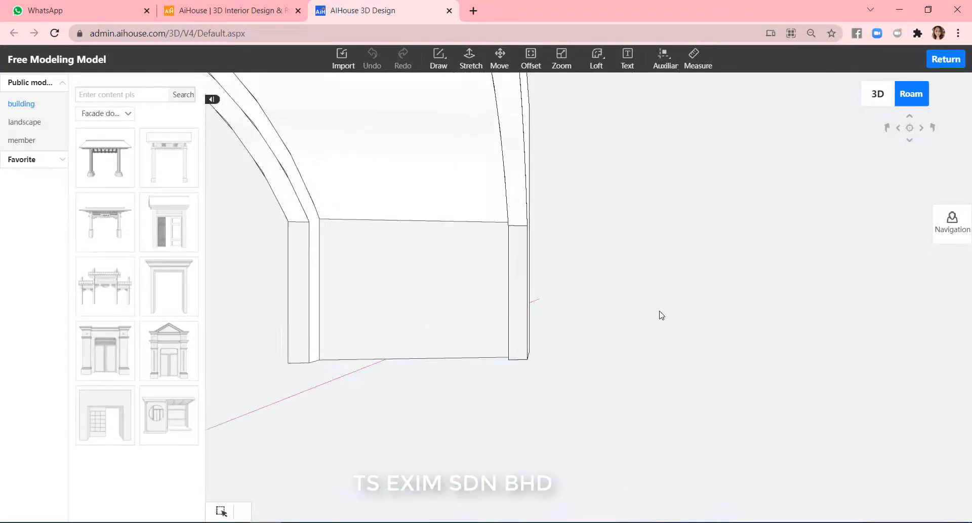
pyautogui.scroll(-3, 461, 286)
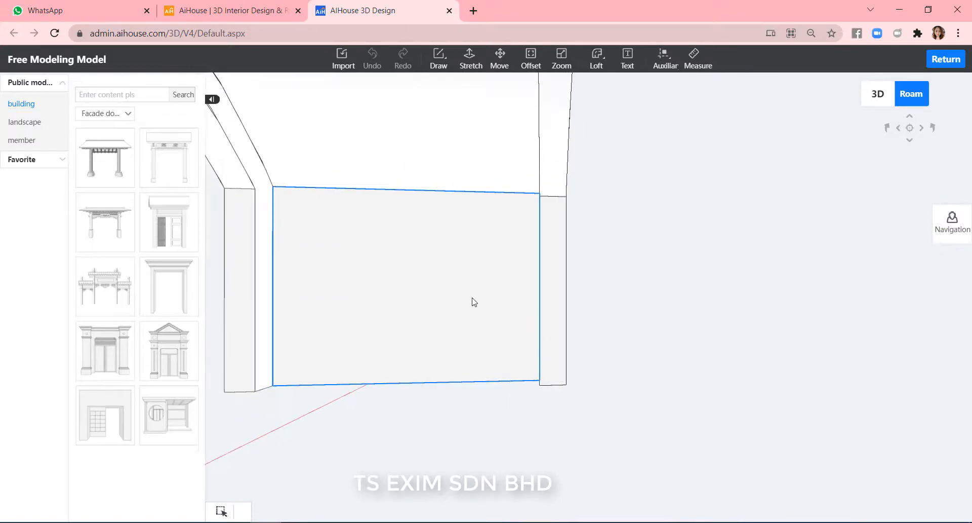
pyautogui.click(473, 301)
pyautogui.click(500, 59)
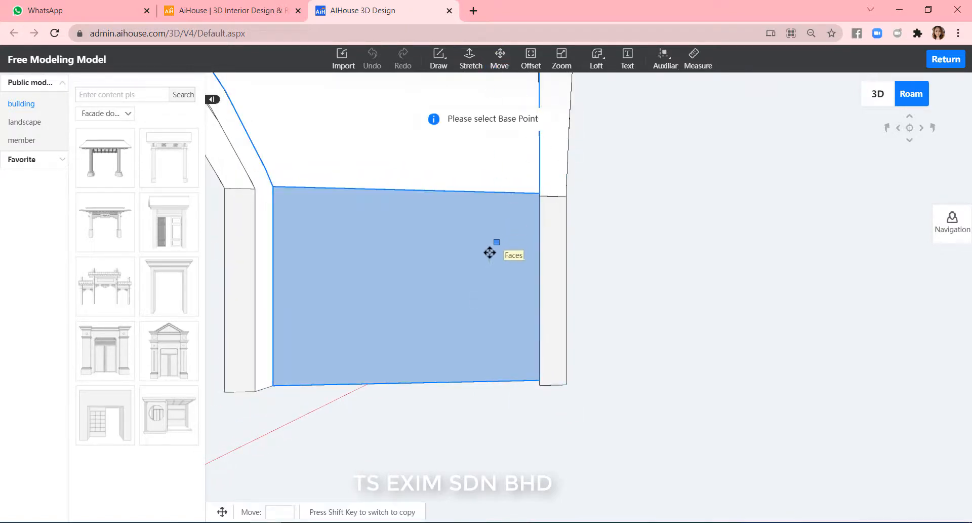
pyautogui.click(486, 269)
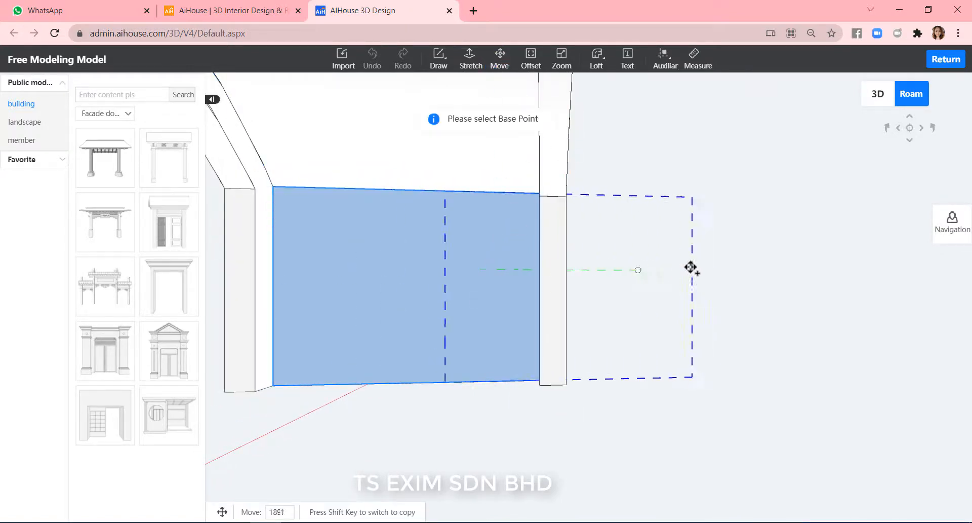
pyautogui.click(820, 269)
pyautogui.press('Escape')
pyautogui.press('d')
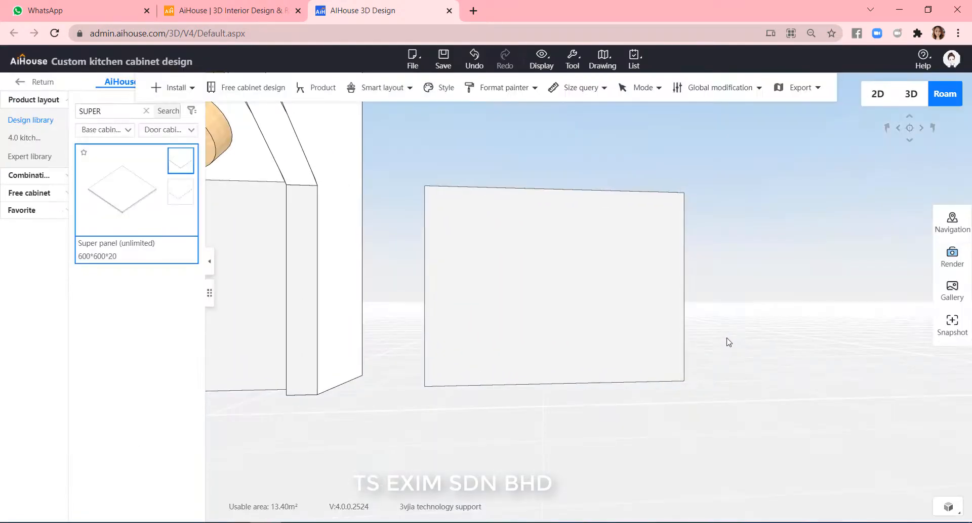
# Place a new Super panel on the floor and rotate it 90 degrees about the X axis.
pyautogui.press('w')
pyautogui.press('d')
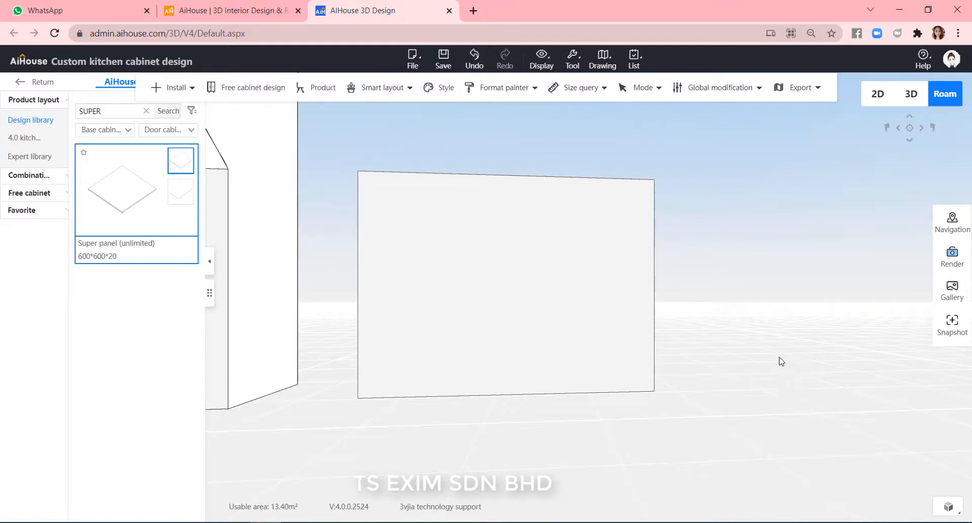
pyautogui.press('s')
pyautogui.press('d')
pyautogui.moveTo(806, 384); pyautogui.dragTo(803, 412)
pyautogui.press('d')
pyautogui.press('w')
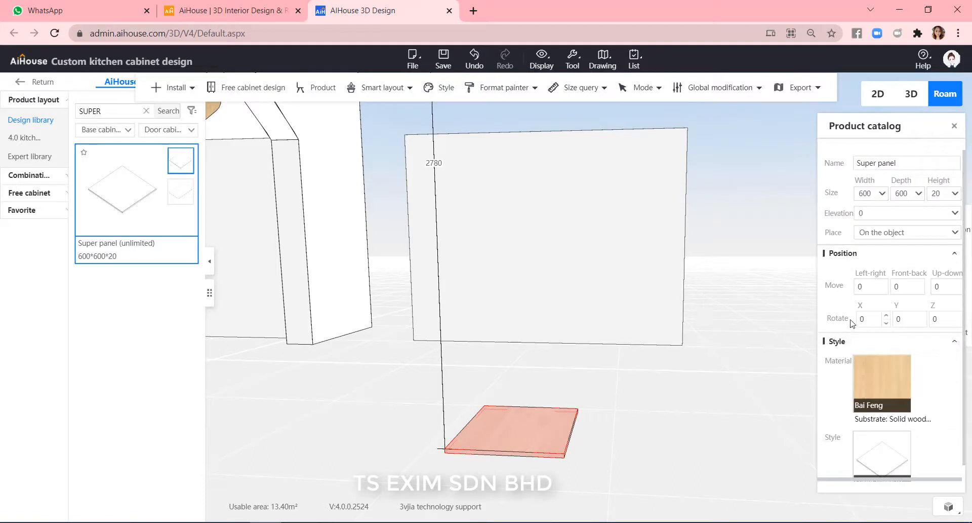
pyautogui.press('Return')
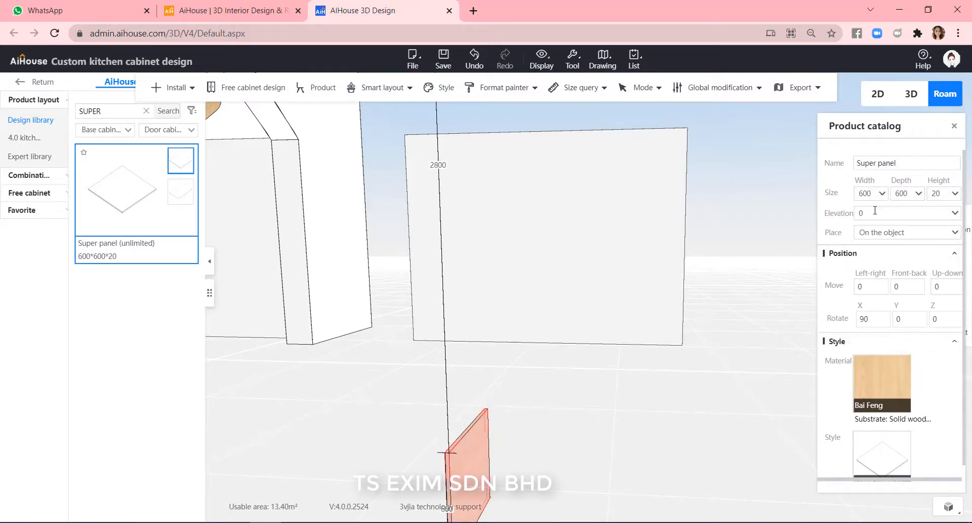
# Set the panel's width and depth to 700, its elevation to 700, and its Z rotation to 90.
pyautogui.press('Tab')
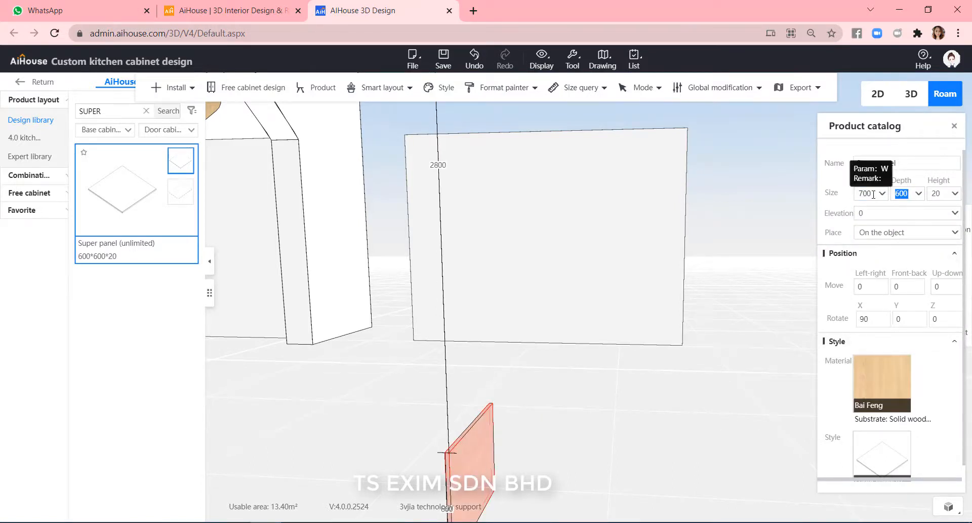
pyautogui.write('700')
pyautogui.press('Tab')
pyautogui.press('Tab')
pyautogui.write('700')
pyautogui.press('Return')
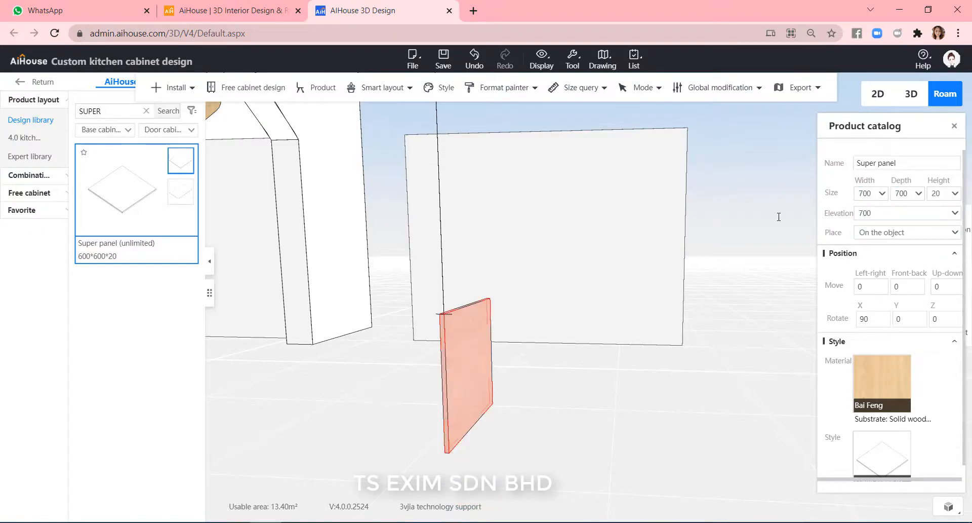
pyautogui.moveTo(942, 320); pyautogui.dragTo(918, 320)
pyautogui.press('Return')
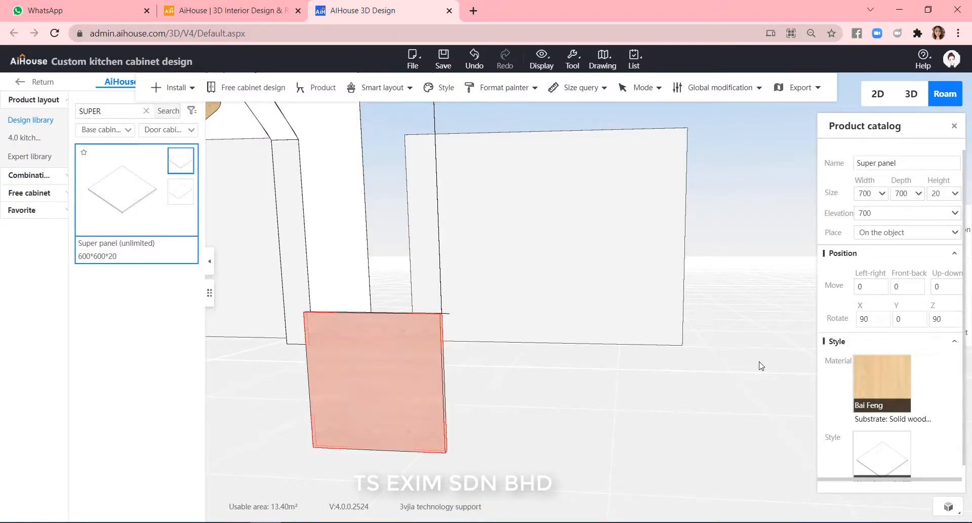
# Move the square panel in front of the standing wall panel.
pyautogui.click(584, 395)
pyautogui.moveTo(584, 395); pyautogui.dragTo(729, 420)
pyautogui.moveTo(508, 405); pyautogui.dragTo(523, 313)
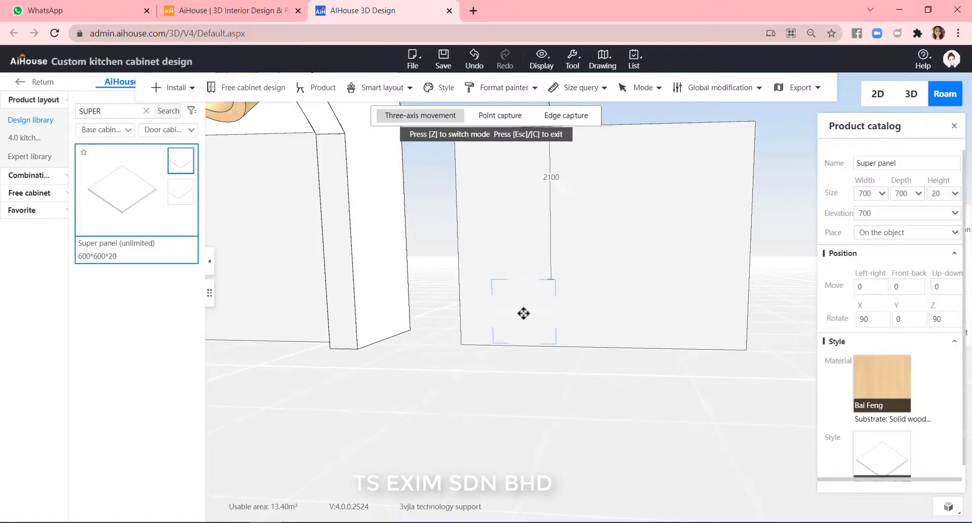
pyautogui.click(636, 407)
pyautogui.press('w')
pyautogui.press('a')
pyautogui.click(641, 363)
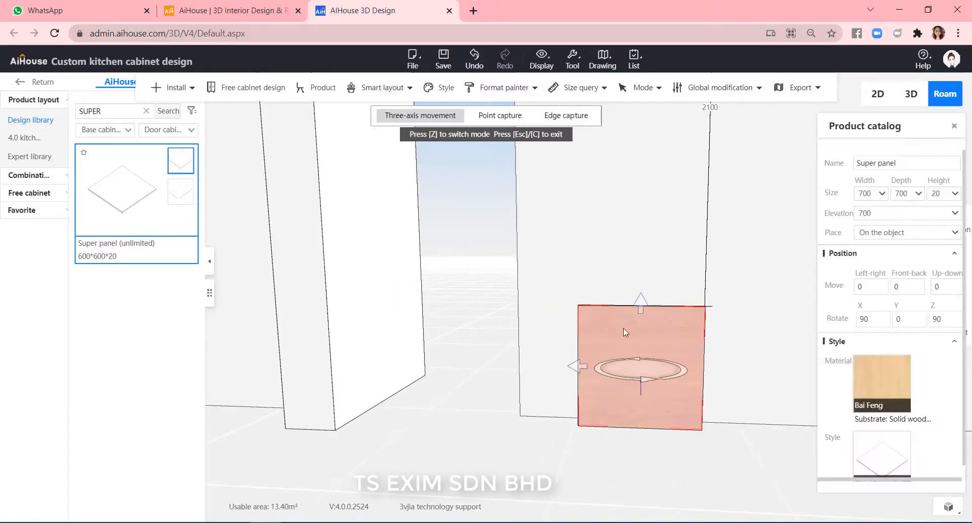
# Open panel point editing for the square panel in board selection mode.
pyautogui.click(451, 451)
pyautogui.press('b')
pyautogui.rightClick(651, 377)
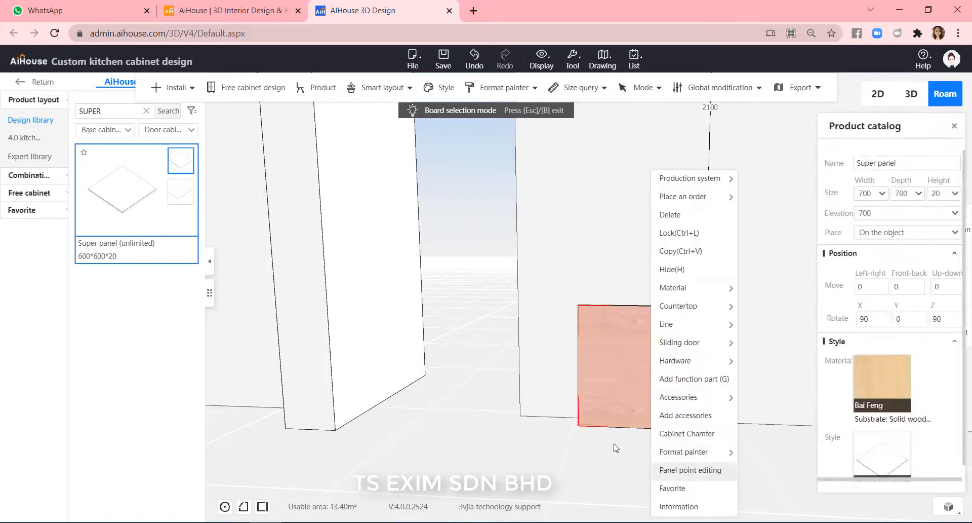
pyautogui.click(705, 470)
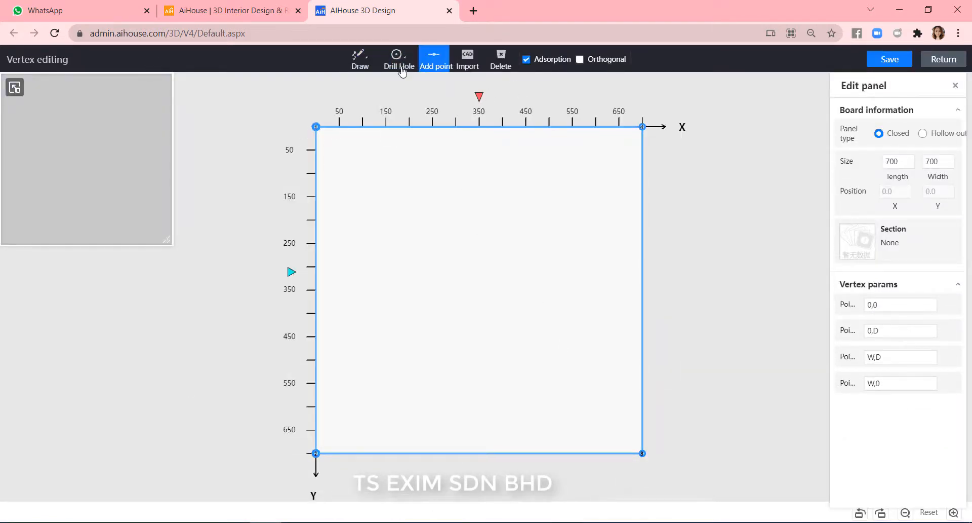
# Drill a 500 mm square hole in the panel, inset 100 mm from each edge.
pyautogui.moveTo(398, 60)
pyautogui.click(400, 83)
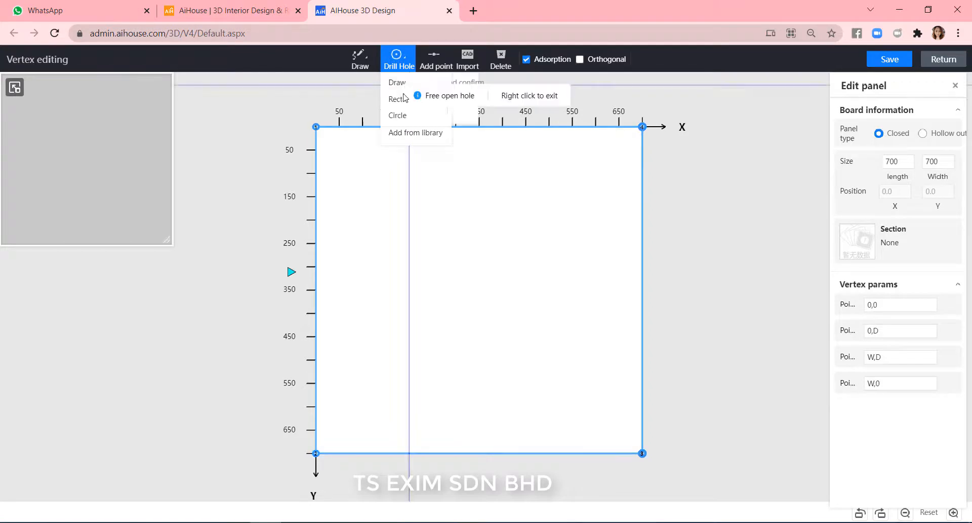
pyautogui.click(362, 173)
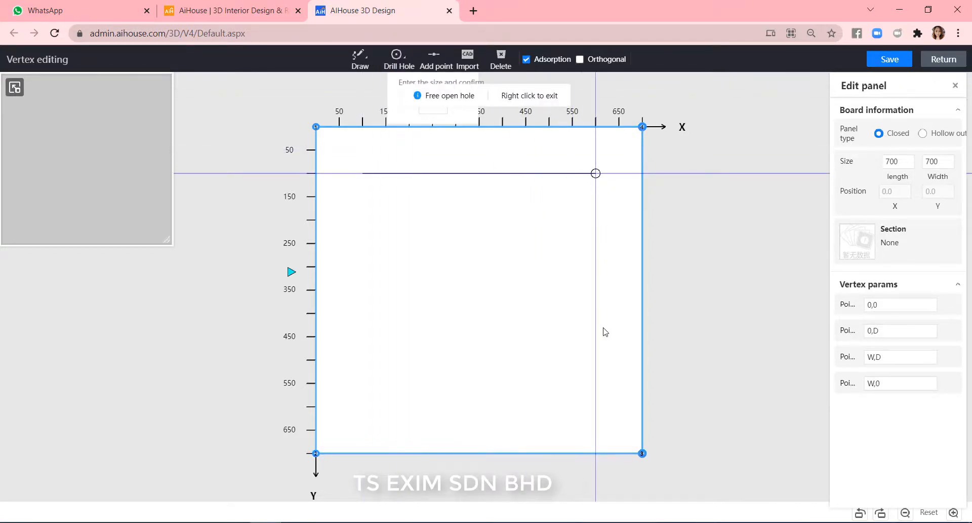
pyautogui.click(596, 173)
pyautogui.click(595, 406)
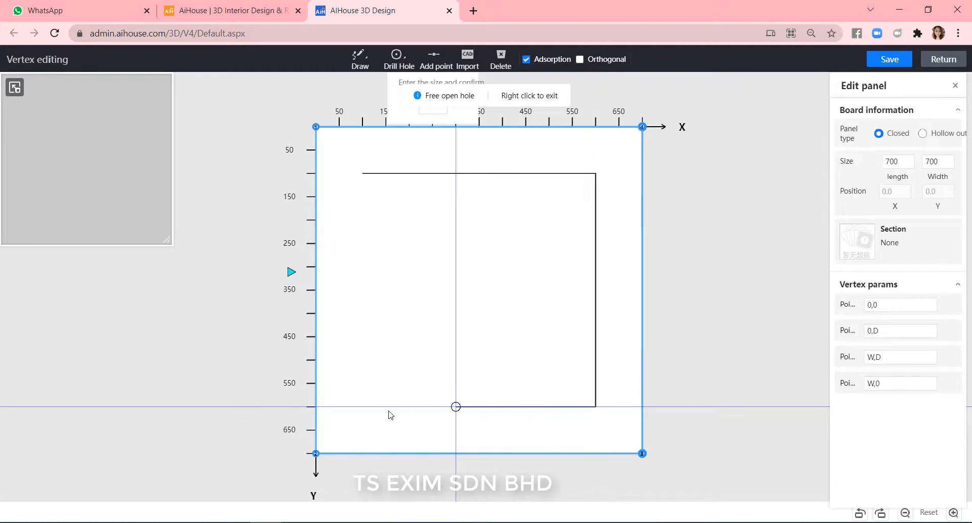
pyautogui.click(362, 406)
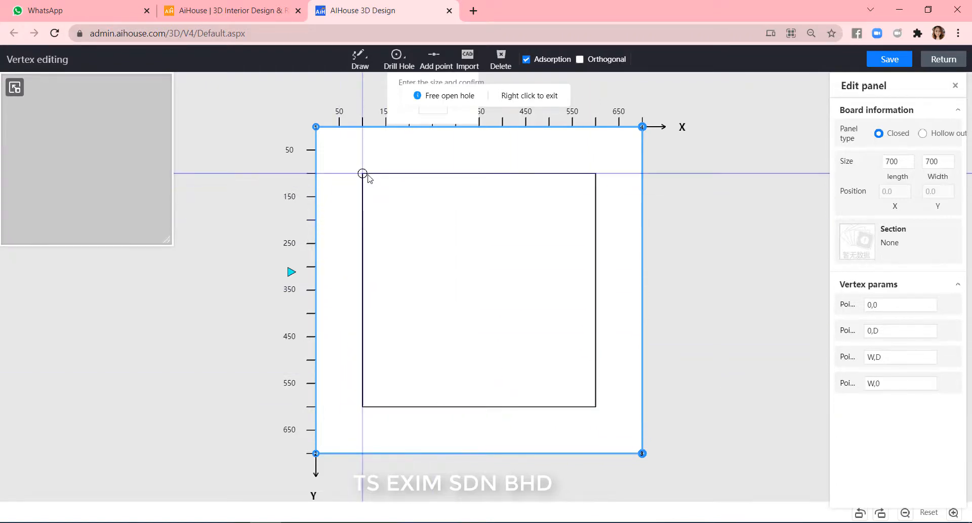
pyautogui.click(363, 174)
# Round the panel's top-left corner with an outer fillet of radius 350.
pyautogui.click(316, 127)
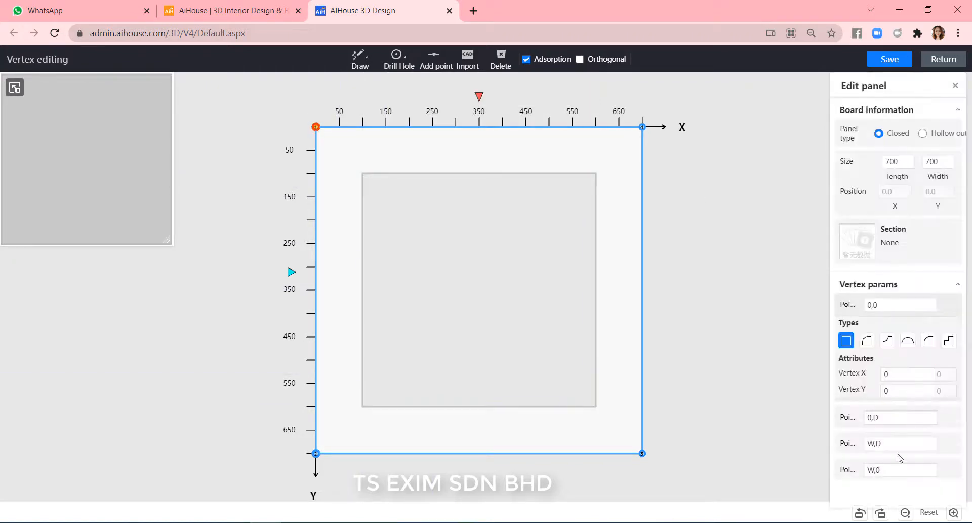
pyautogui.click(867, 341)
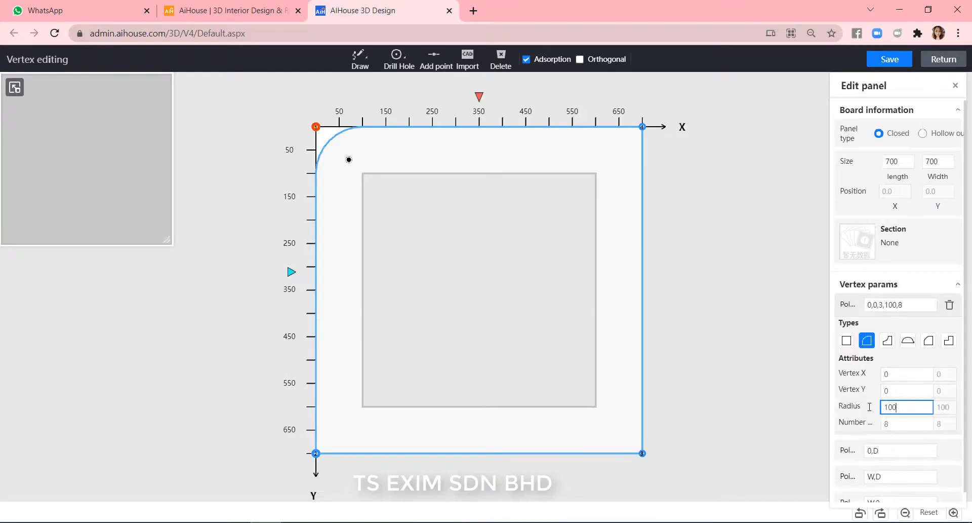
pyautogui.write('350')
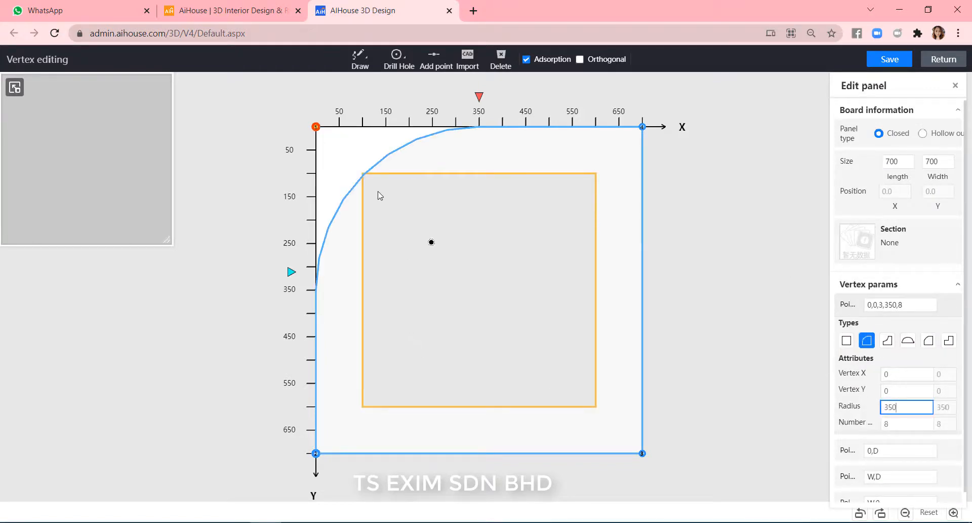
# Round the hole's top-left and top-right corners with outer fillets of radius 250.
pyautogui.click(363, 174)
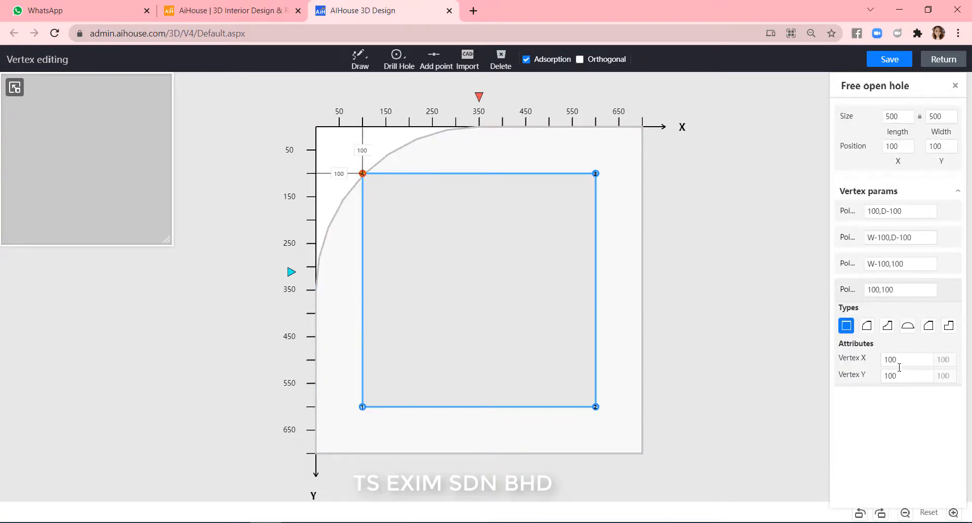
pyautogui.click(866, 327)
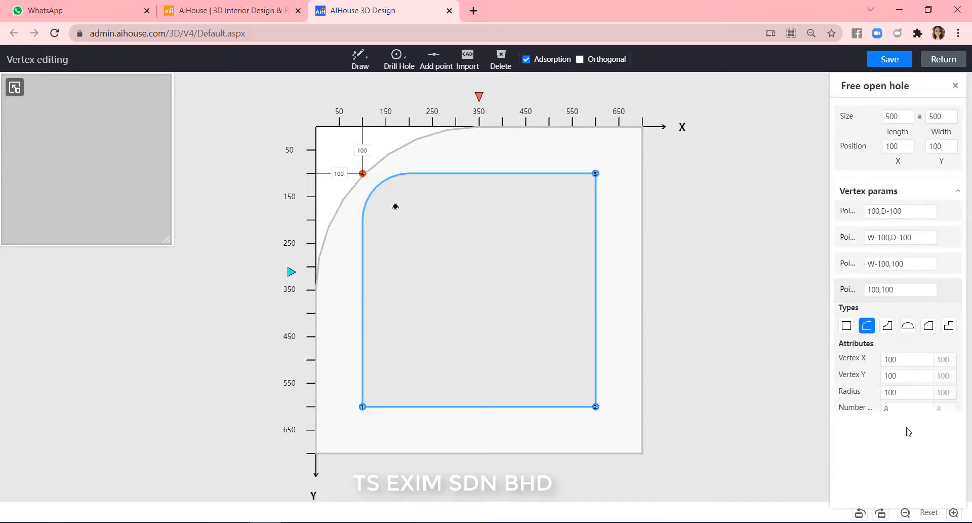
pyautogui.write('25')
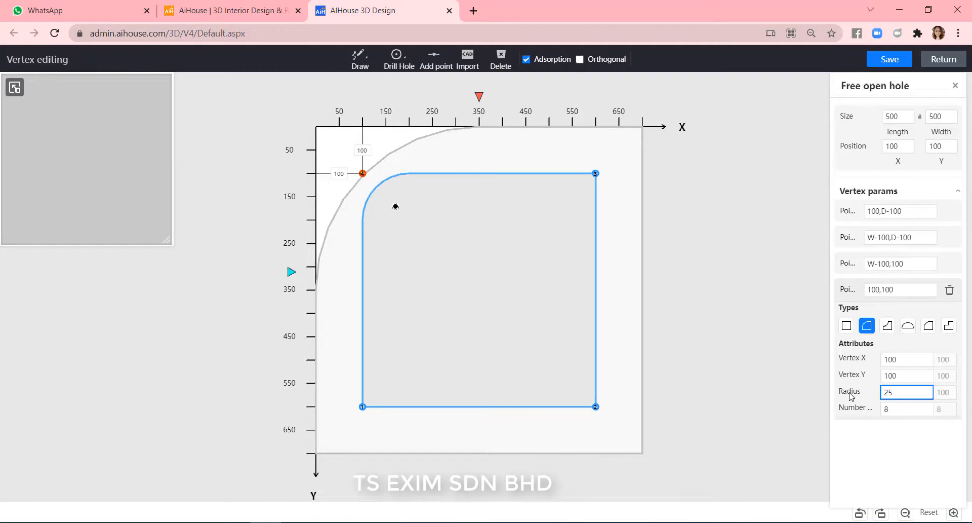
pyautogui.write('0')
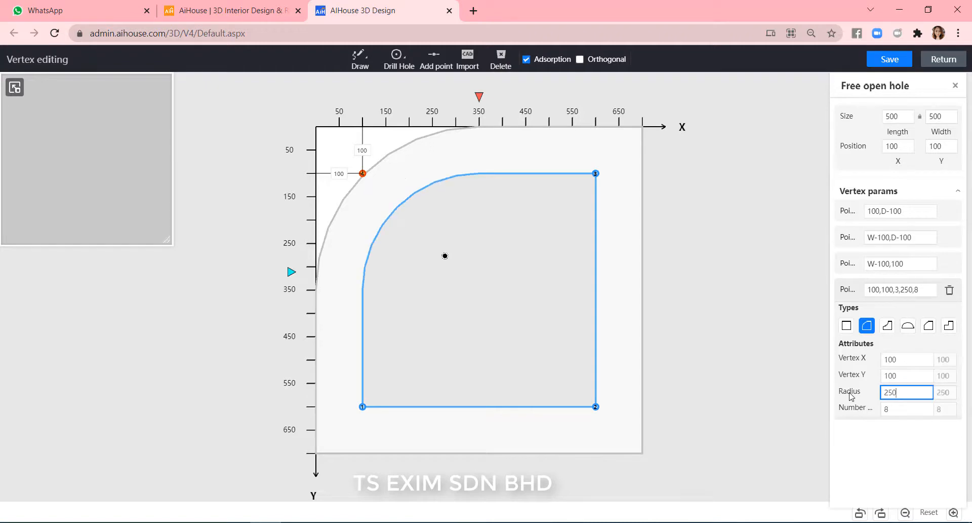
pyautogui.click(596, 174)
pyautogui.click(866, 299)
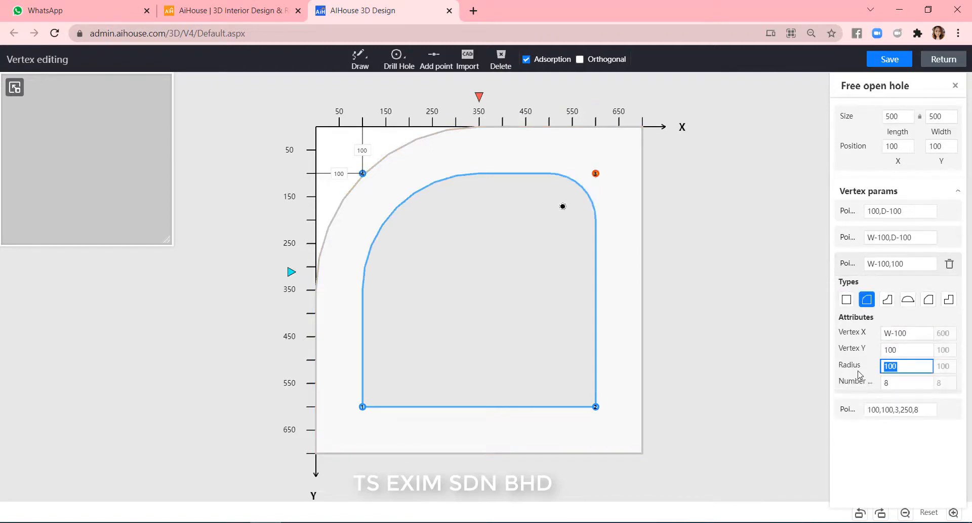
pyautogui.write('250')
# Round the hole's bottom-left and bottom-right corners with outer fillets of radius 250.
pyautogui.click(362, 407)
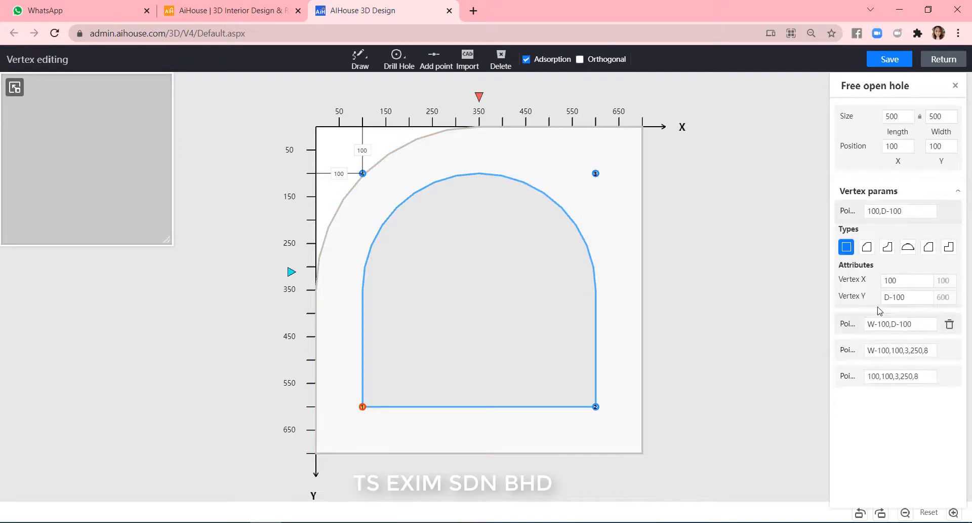
pyautogui.click(866, 246)
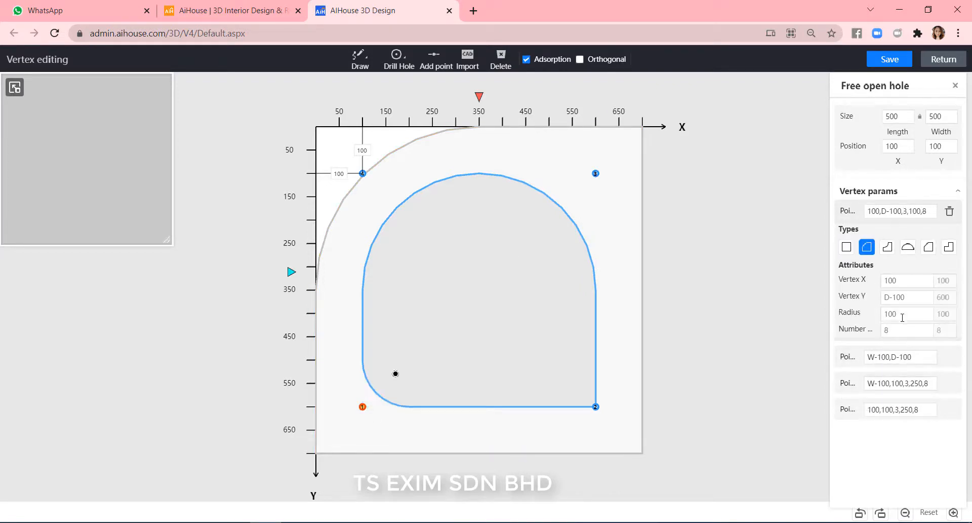
pyautogui.write('0')
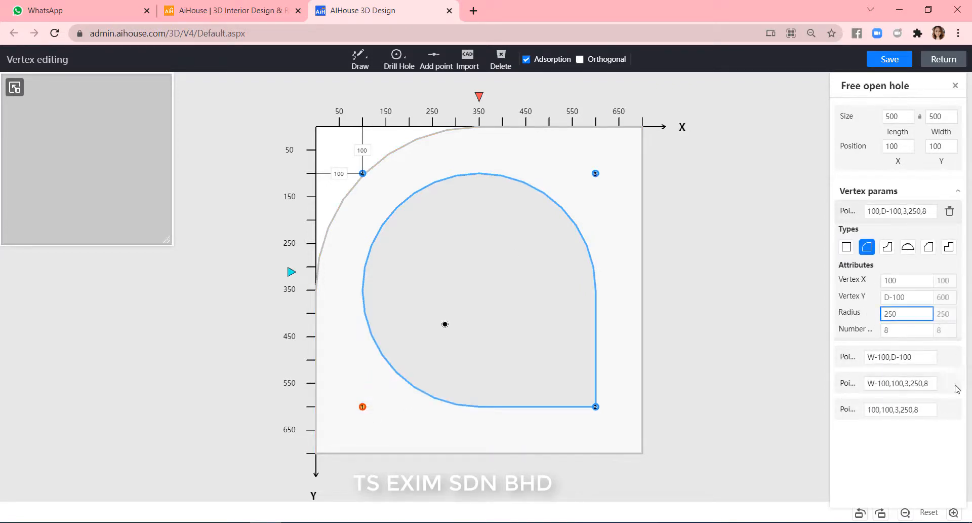
pyautogui.click(595, 406)
pyautogui.click(867, 273)
pyautogui.doubleClick(882, 339)
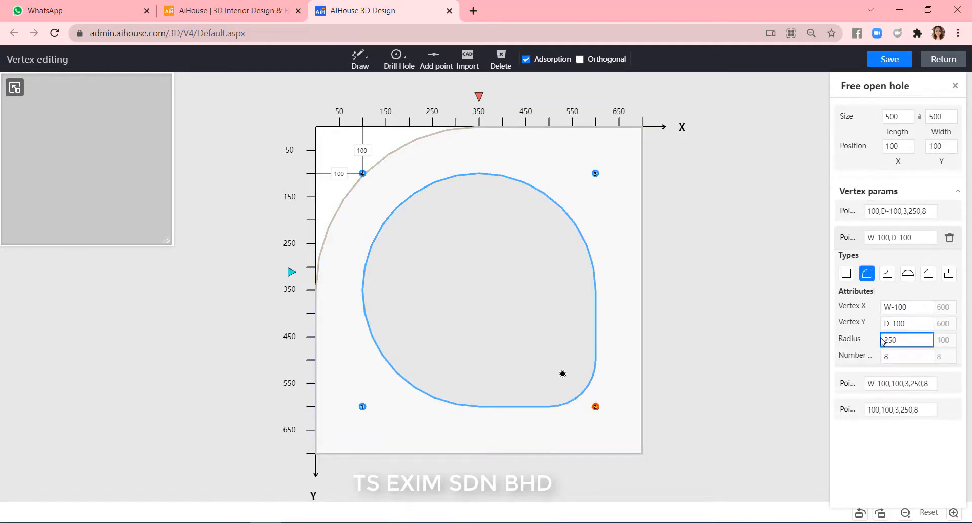
pyautogui.click(633, 138)
# Round the panel's top-right and bottom-left corners with outer fillets of radius 350.
pyautogui.click(642, 127)
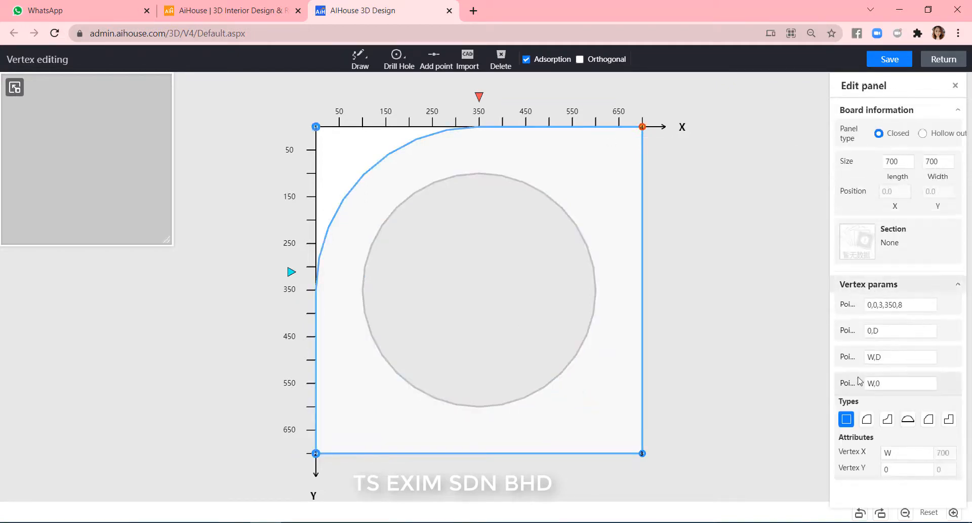
pyautogui.click(867, 419)
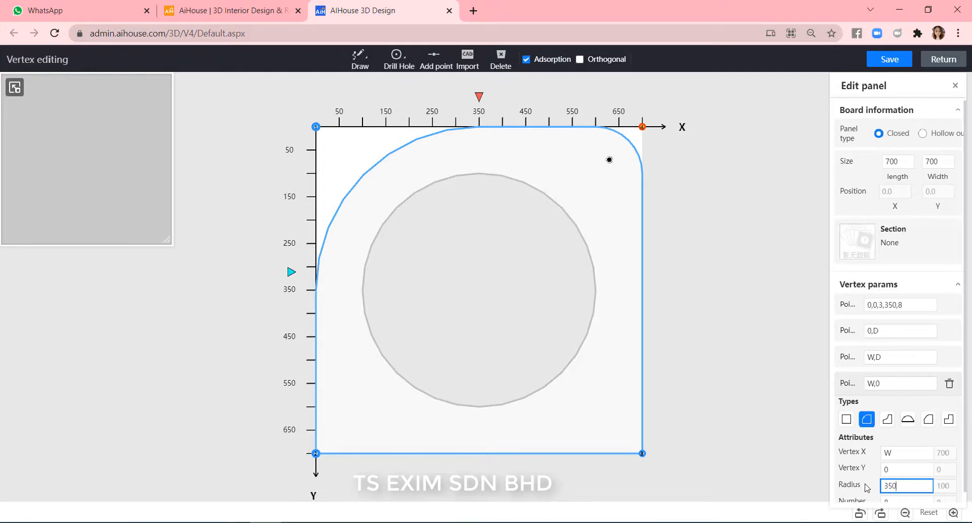
pyautogui.press('Return')
pyautogui.click(315, 453)
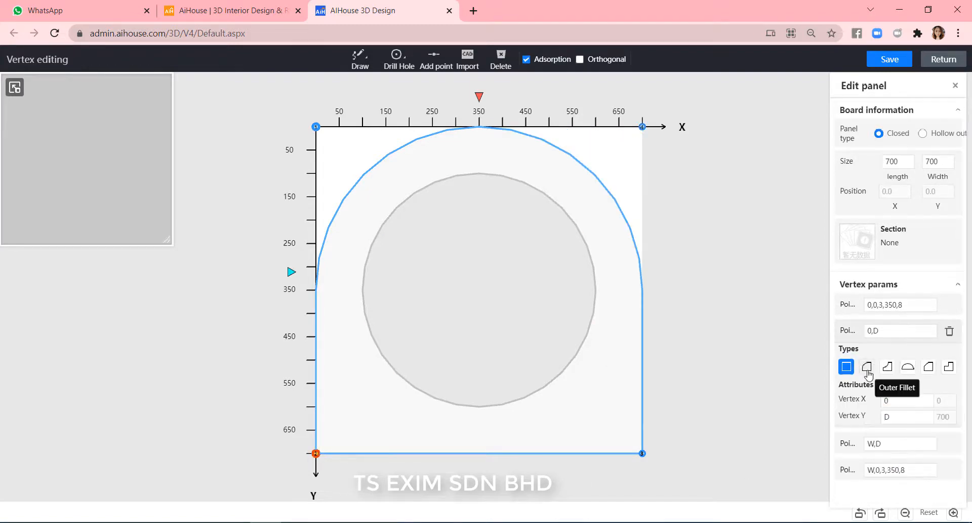
pyautogui.click(867, 366)
pyautogui.write('350')
pyautogui.press('Return')
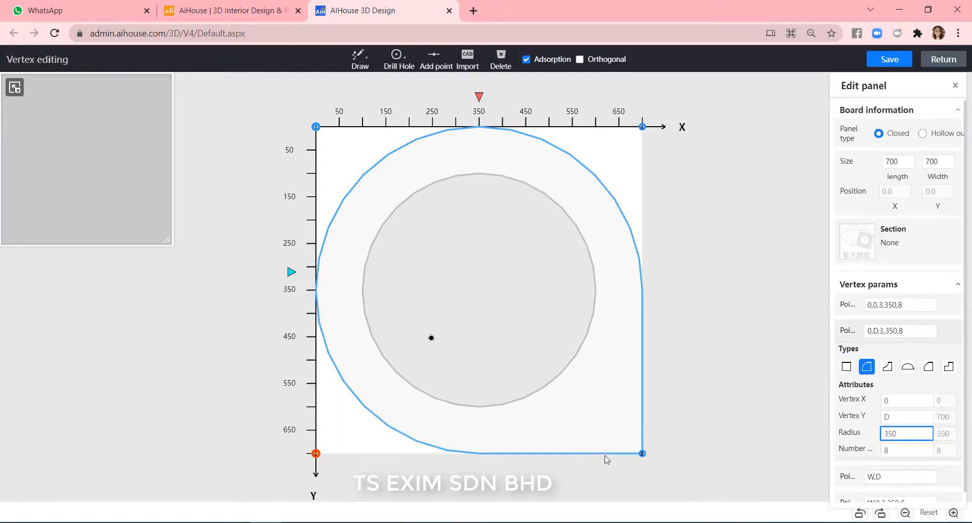
# Round the panel's bottom-right corner with a 350 outer fillet, then save the point edit and return to the 3D view.
pyautogui.click(642, 453)
pyautogui.click(867, 393)
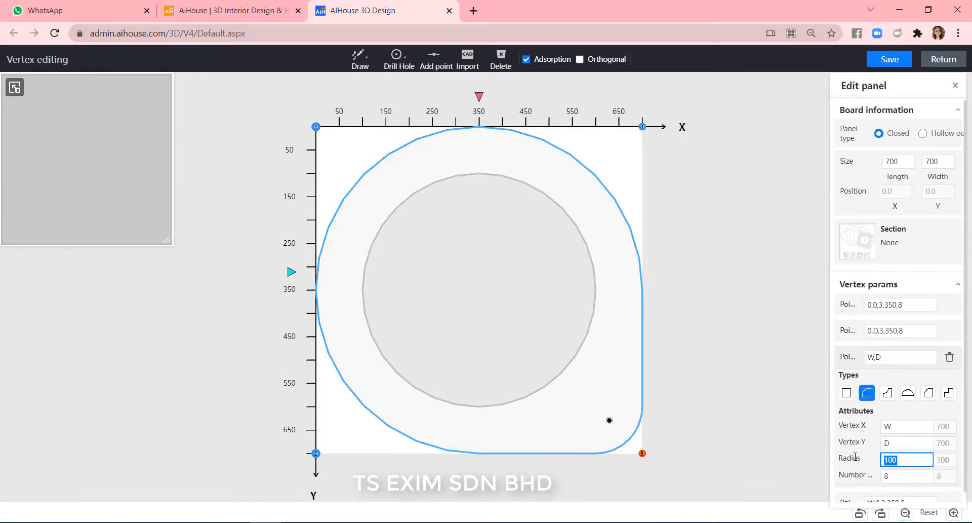
pyautogui.write('350')
pyautogui.press('Return')
pyautogui.click(889, 59)
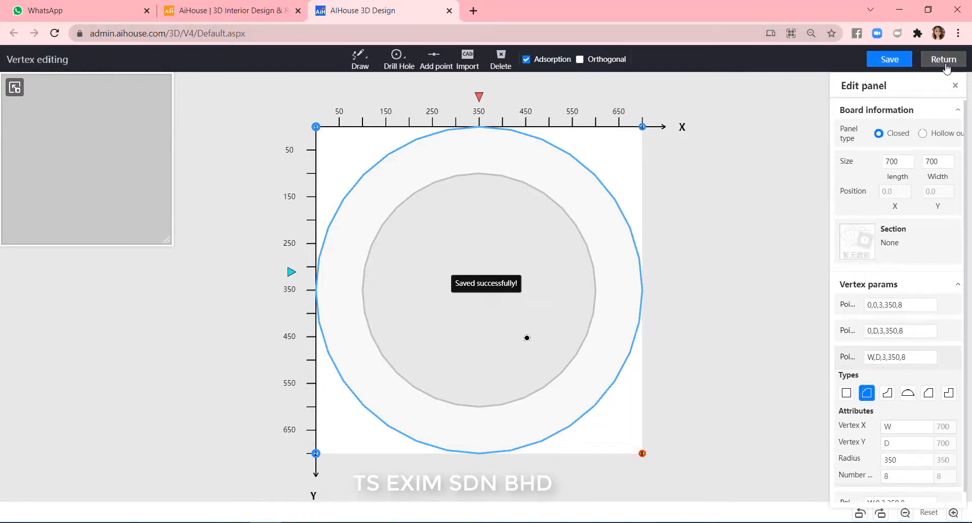
pyautogui.click(944, 60)
# Set the ring panel's height to 300.
pyautogui.scroll(-2, 644, 423)
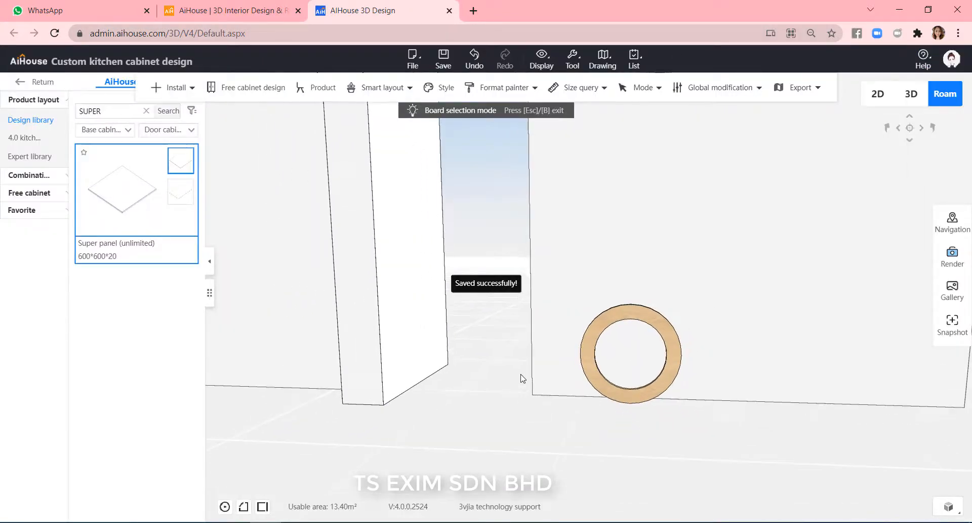
pyautogui.scroll(-2, 517, 393)
pyautogui.scroll(2, 526, 413)
pyautogui.moveTo(527, 413); pyautogui.dragTo(646, 424)
pyautogui.moveTo(619, 415); pyautogui.dragTo(719, 411, button='right')
pyautogui.scroll(3, 687, 418)
pyautogui.click(679, 336)
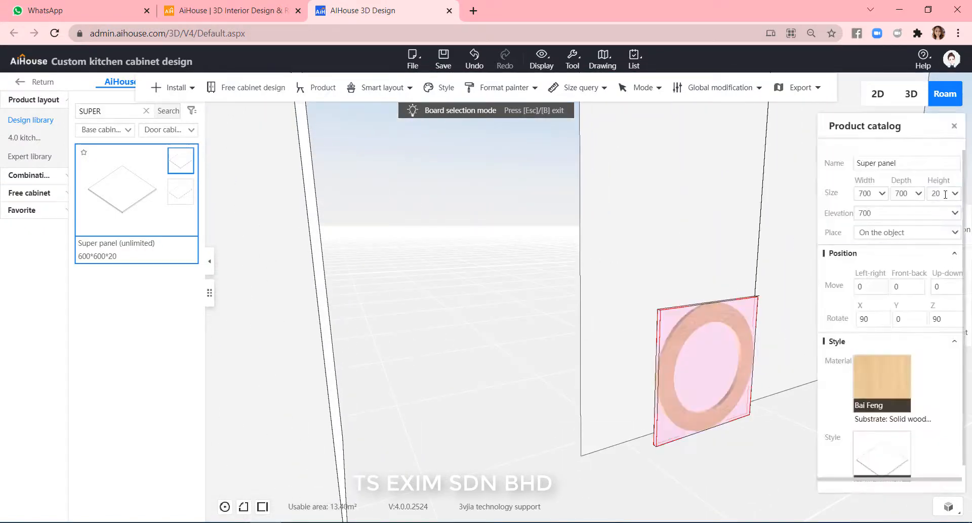
pyautogui.write('0')
pyautogui.press('Return')
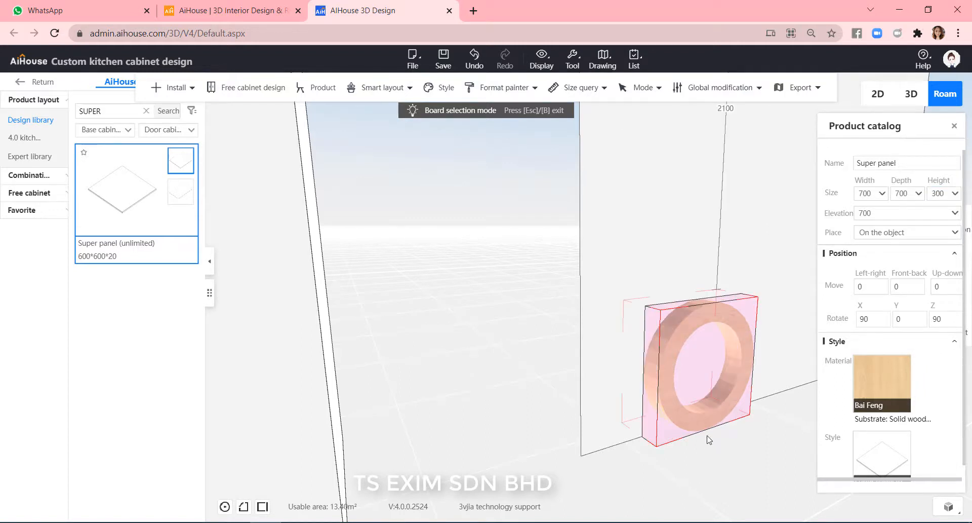
# Duplicate the ring panel to its left side.
pyautogui.moveTo(709, 438); pyautogui.dragTo(686, 436)
pyautogui.moveTo(492, 436); pyautogui.dragTo(660, 466)
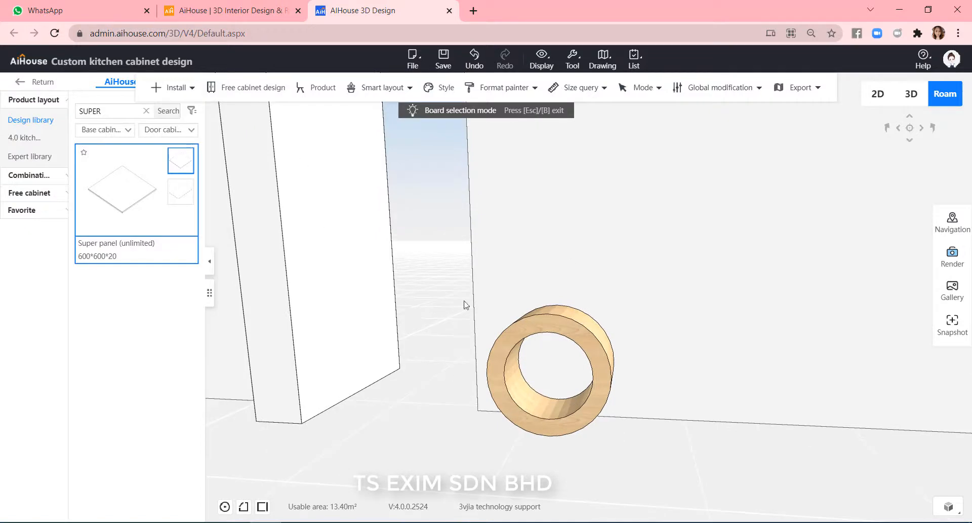
pyautogui.click(582, 330)
pyautogui.hotkey('ctrl', 'Left')
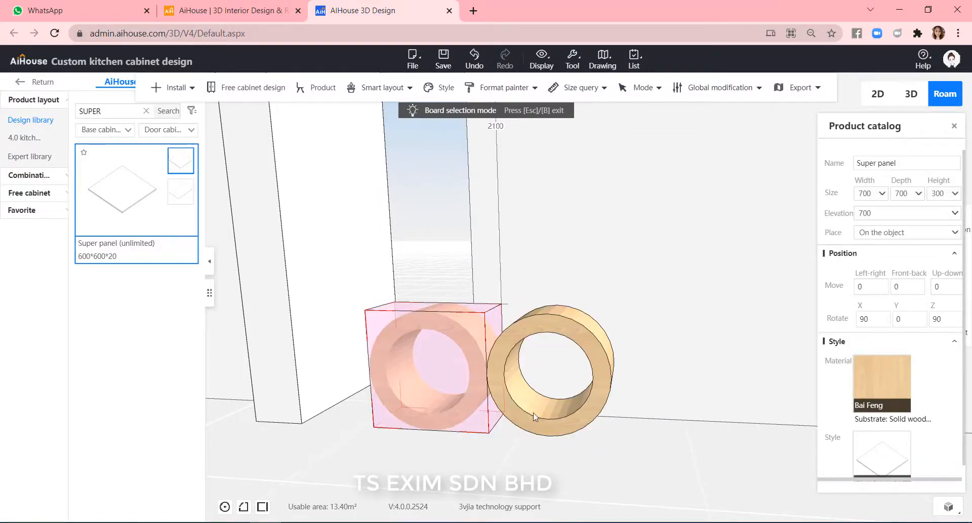
# Remove the copy's drilled hole in panel point editing and save the change.
pyautogui.rightClick(470, 348)
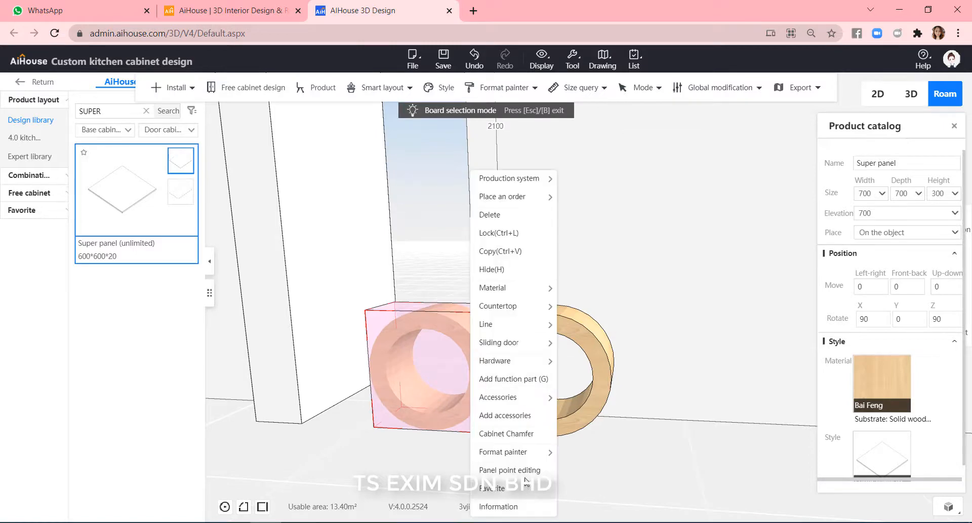
pyautogui.click(553, 470)
pyautogui.click(490, 262)
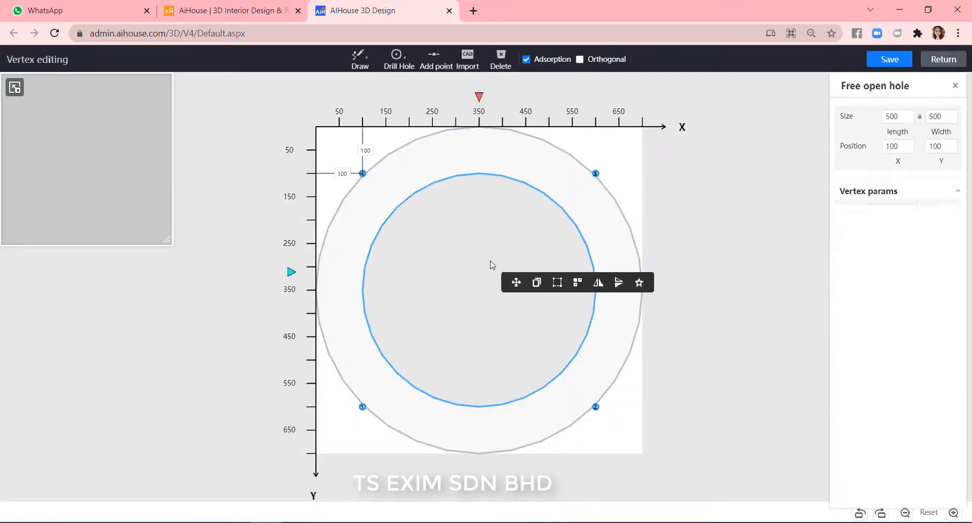
pyautogui.press('Delete')
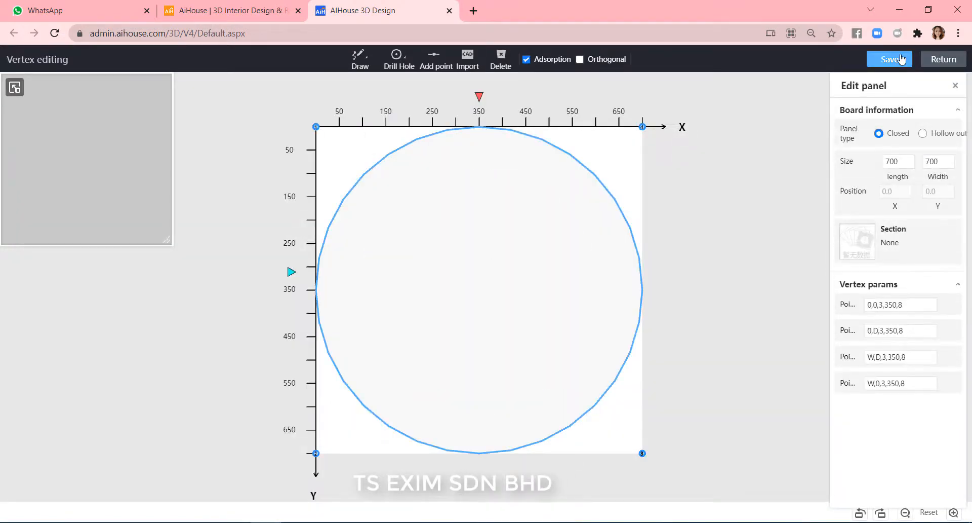
pyautogui.click(900, 58)
pyautogui.click(949, 60)
# Set the solid circular panel's height to 20.
pyautogui.click(425, 362)
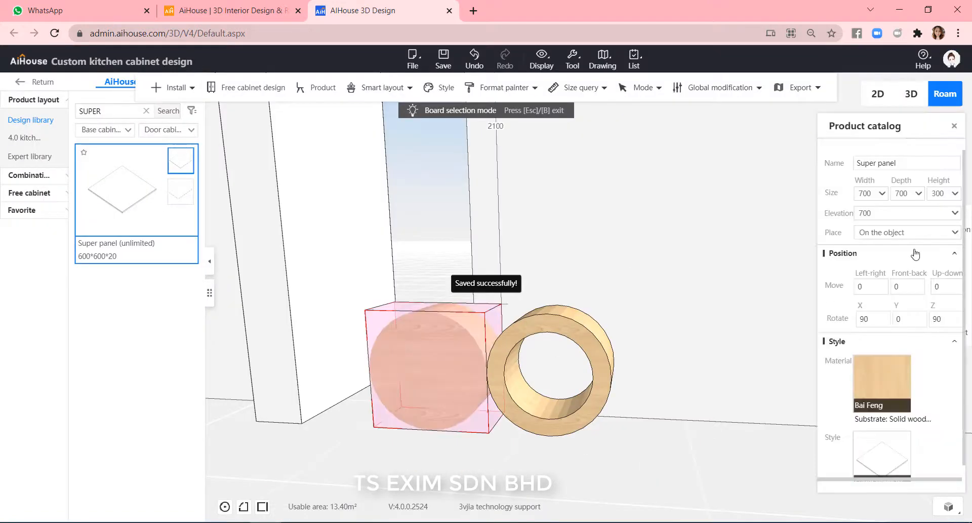
pyautogui.hotkey('ctrl', 'a')
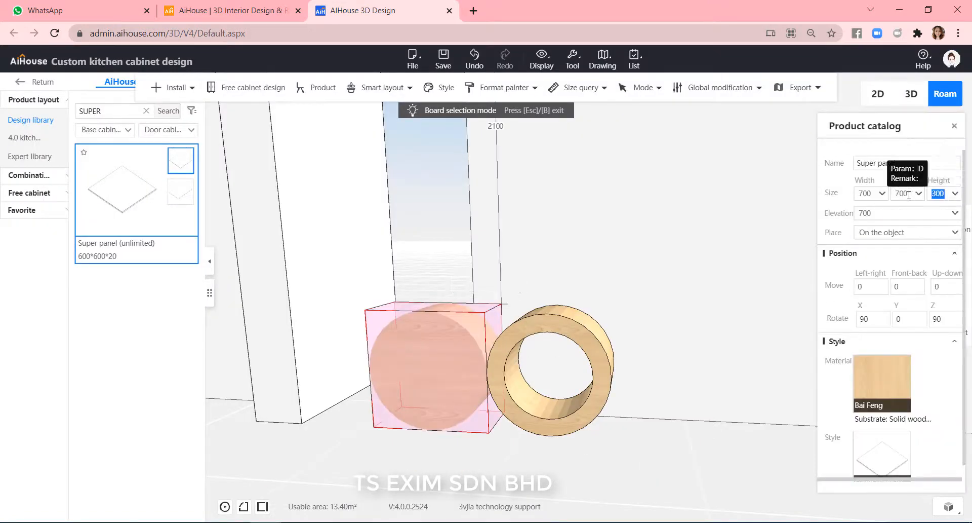
pyautogui.write('20')
pyautogui.press('Return')
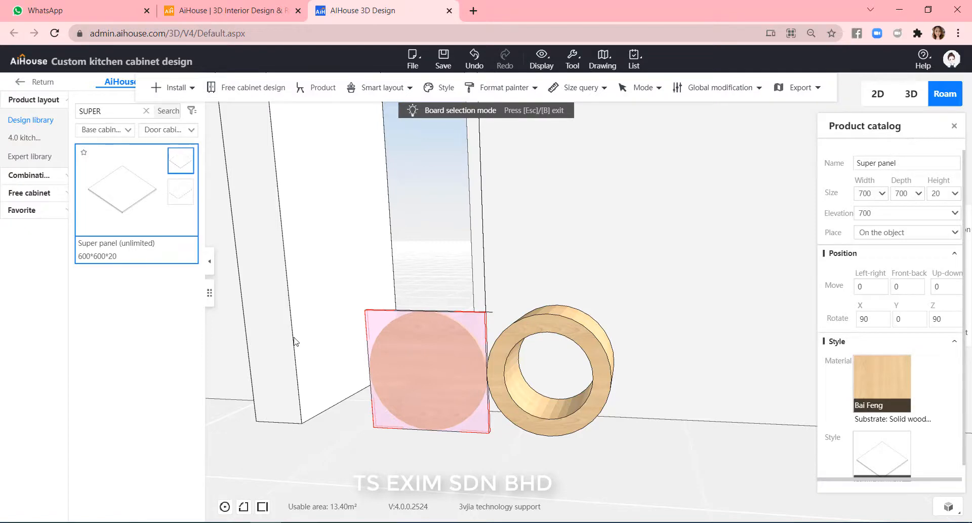
# Move the solid circular panel -300 along the up-down axis so it lines up with the ring.
pyautogui.click(399, 289)
pyautogui.scroll(-1, 418, 273)
pyautogui.moveTo(443, 378); pyautogui.dragTo(546, 290)
pyautogui.scroll(2, 643, 299)
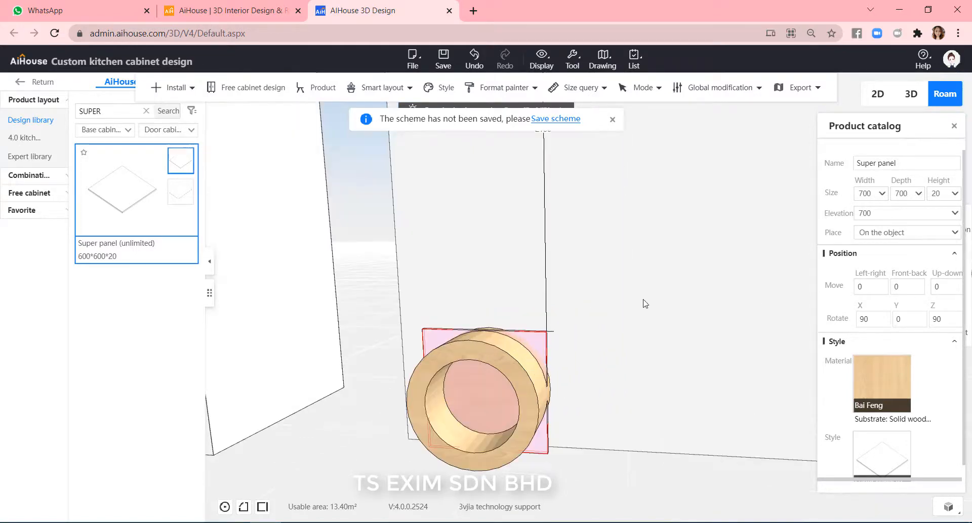
pyautogui.click(869, 287)
pyautogui.click(903, 287)
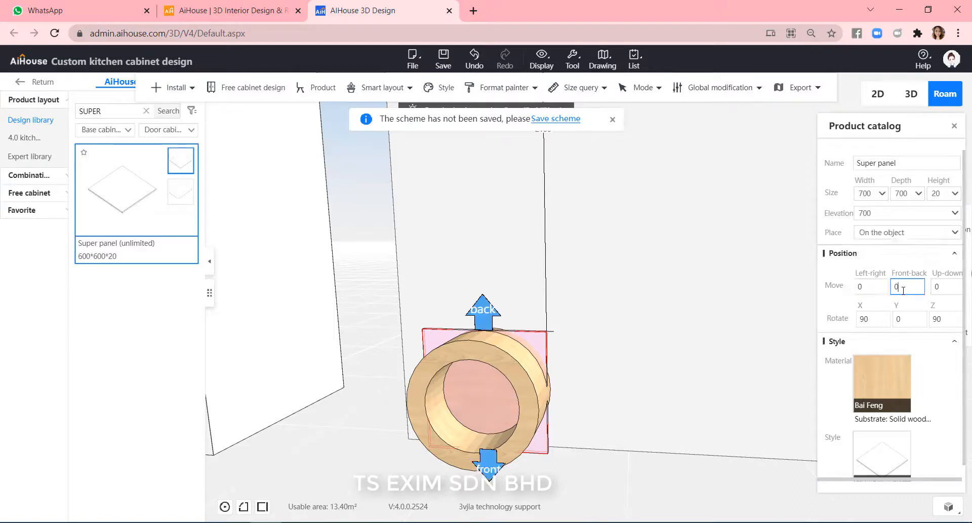
pyautogui.click(949, 290)
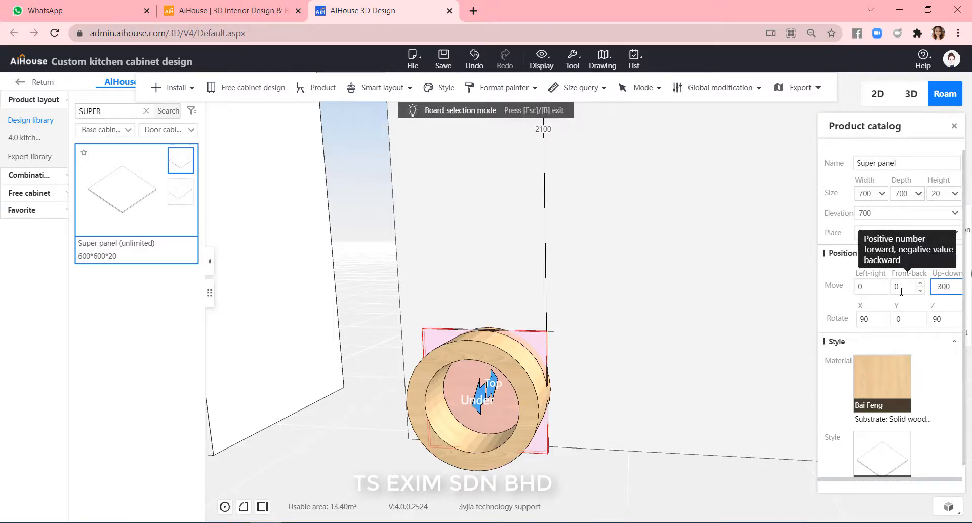
pyautogui.press('Return')
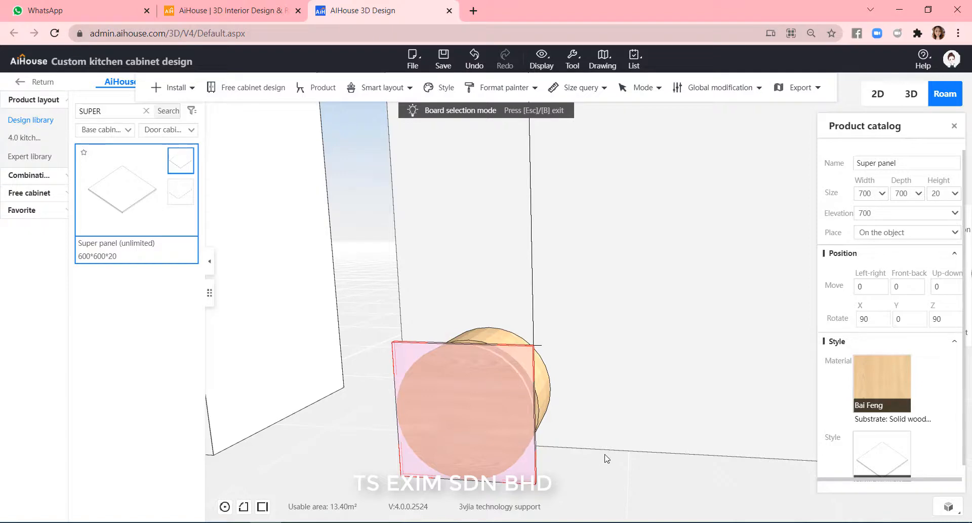
# Move the solid circular panel 80 along the up-down axis, against the ring's face.
pyautogui.moveTo(607, 458); pyautogui.dragTo(323, 406)
pyautogui.click(324, 406)
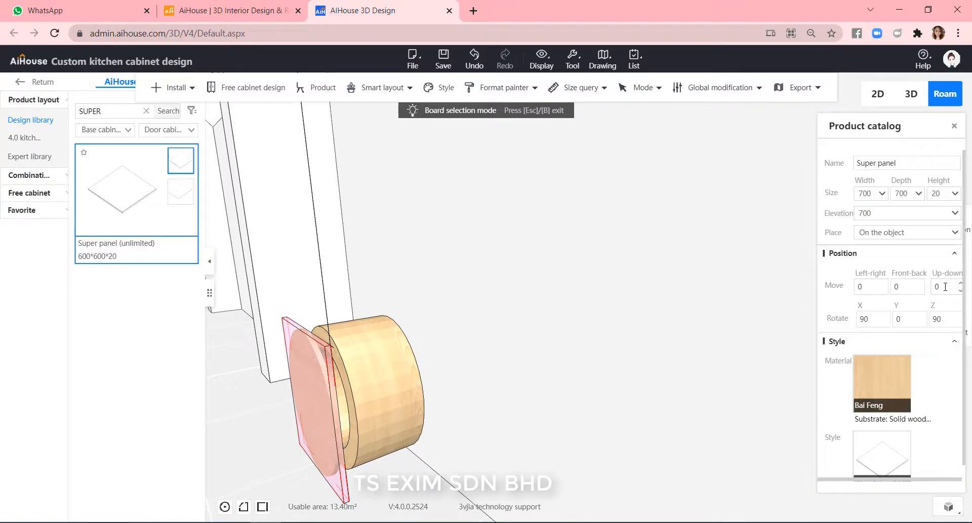
pyautogui.moveTo(945, 287); pyautogui.dragTo(924, 292)
pyautogui.write('80')
pyautogui.press('Return')
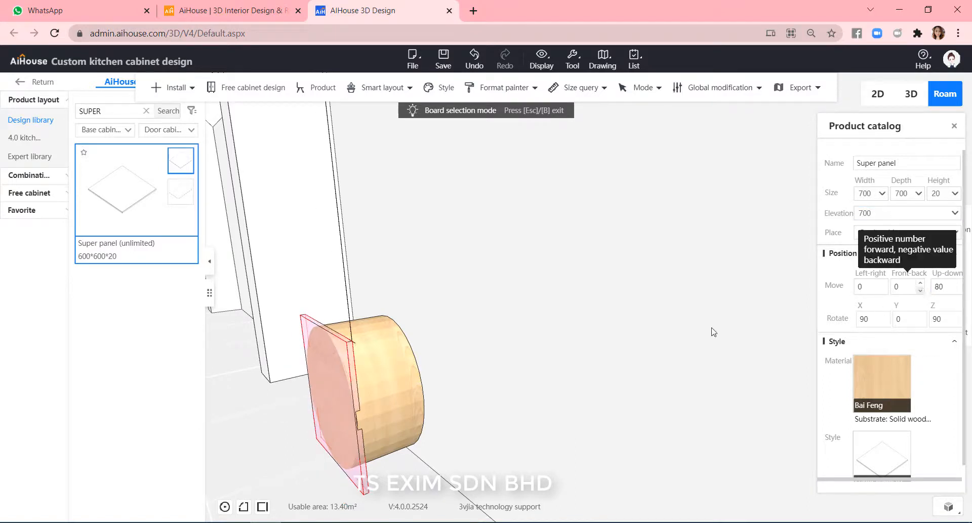
# Reselect the solid circular panel and move it 10 along the up-down axis into the ring's opening.
pyautogui.click(424, 470)
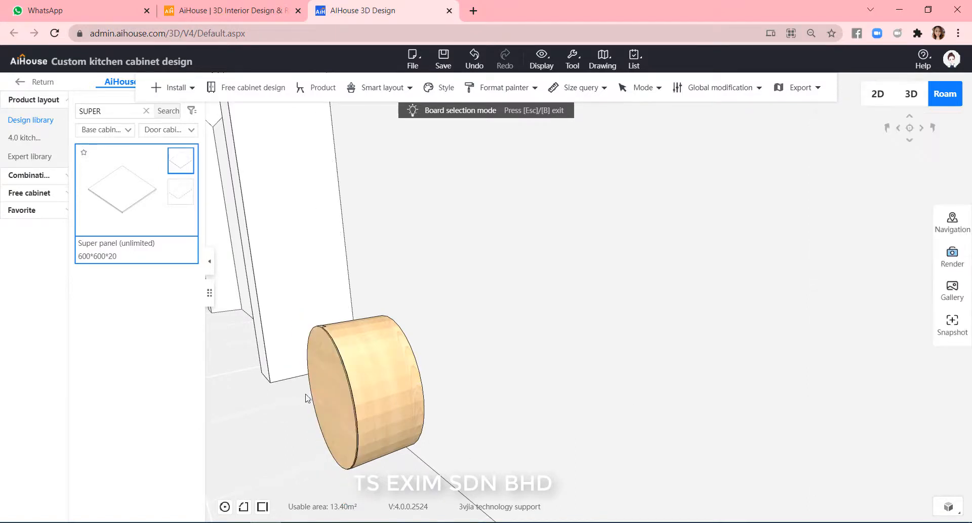
pyautogui.click(336, 386)
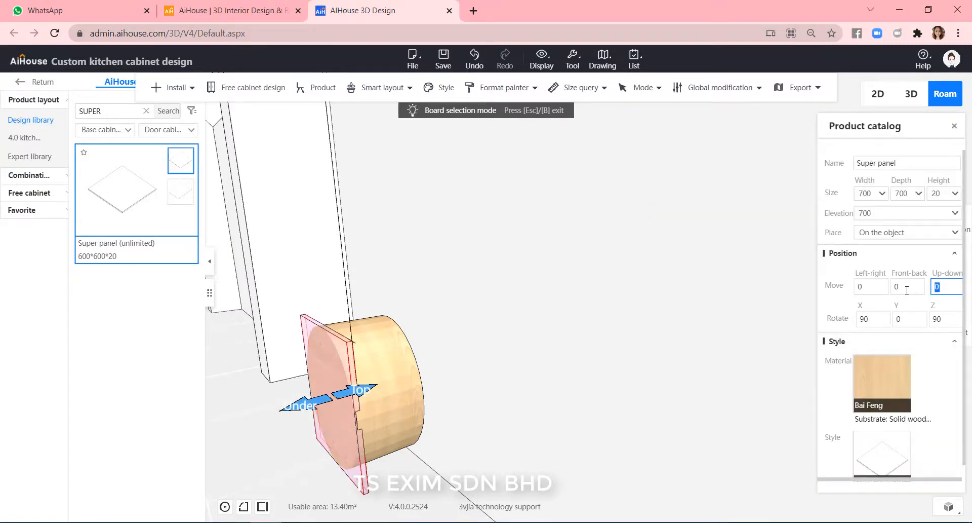
pyautogui.write('10')
pyautogui.press('Return')
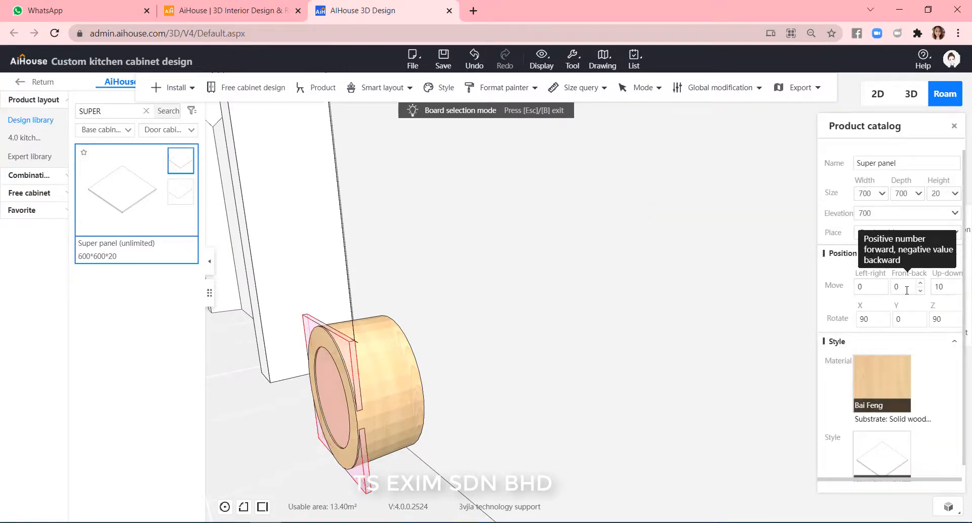
pyautogui.click(464, 422)
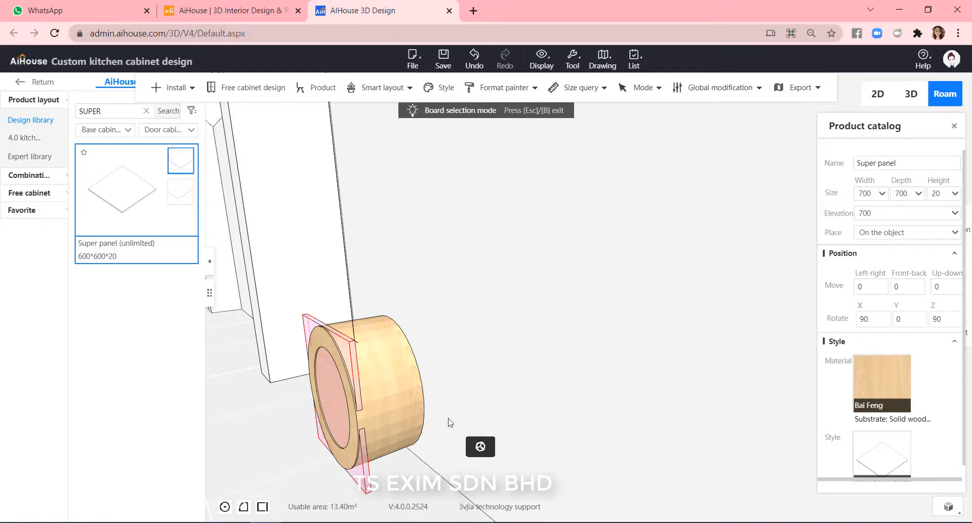
pyautogui.moveTo(404, 491); pyautogui.dragTo(498, 430)
pyautogui.scroll(-4, 490, 429)
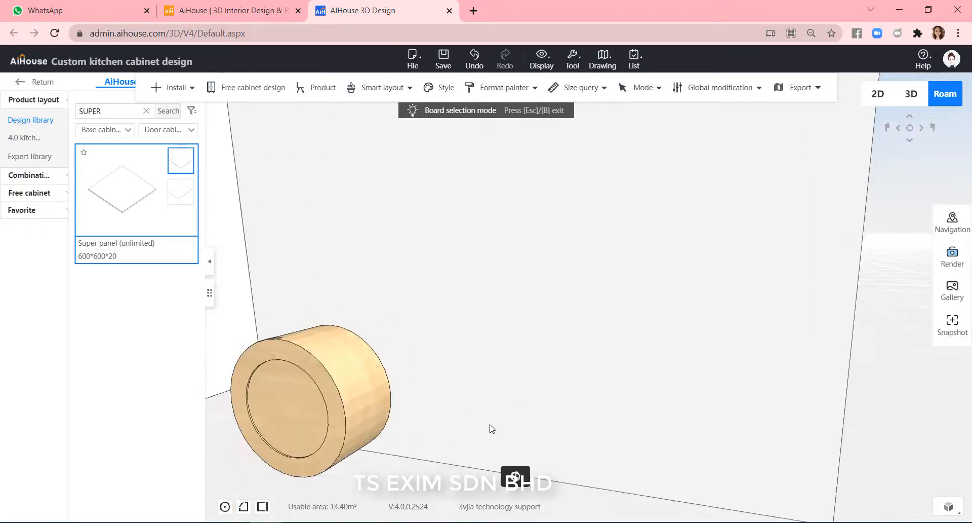
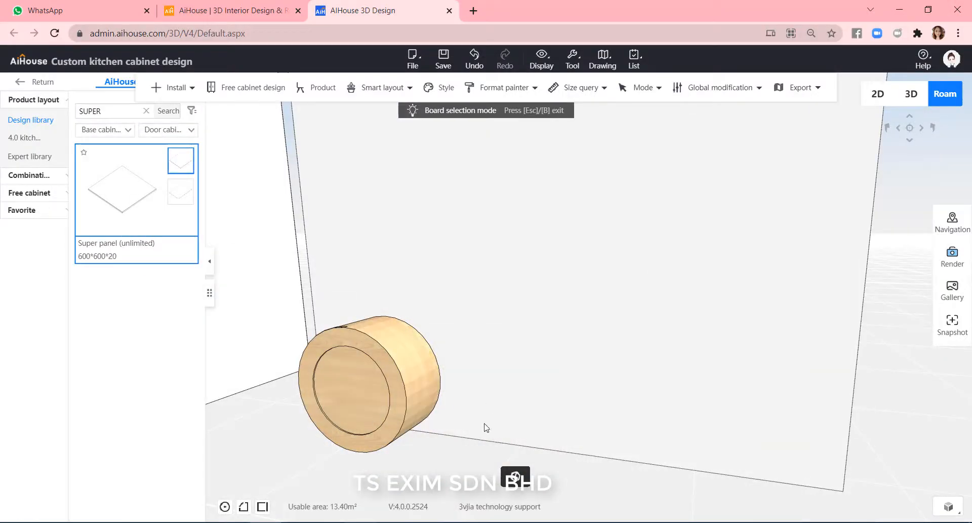
# Group the ring and the fitted disc into a single combination.
pyautogui.scroll(-1, 493, 431)
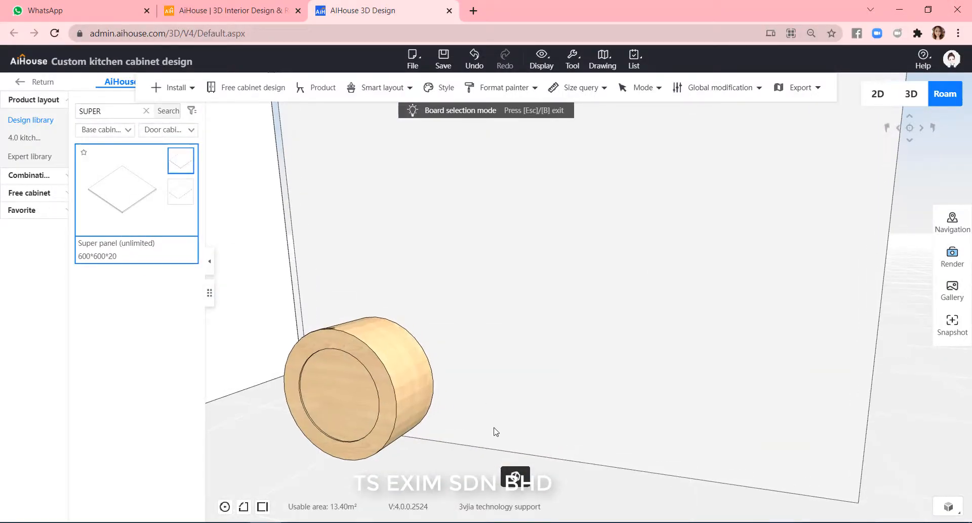
pyautogui.moveTo(496, 431); pyautogui.dragTo(305, 358)
pyautogui.click(379, 365)
pyautogui.hotkey('ctrl', 'g')
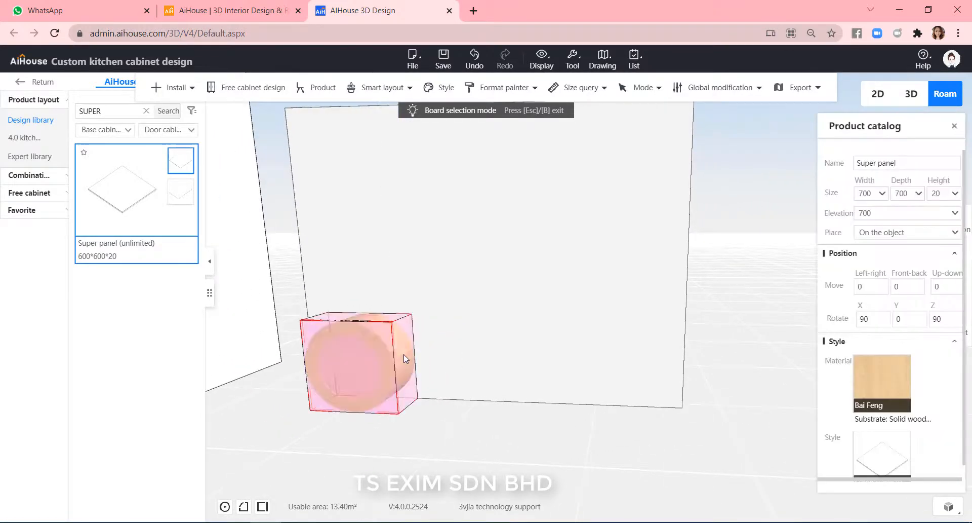
# Duplicate the ring-and-disc combination beside the original.
pyautogui.moveTo(403, 354); pyautogui.dragTo(526, 446)
pyautogui.scroll(5, 526, 447)
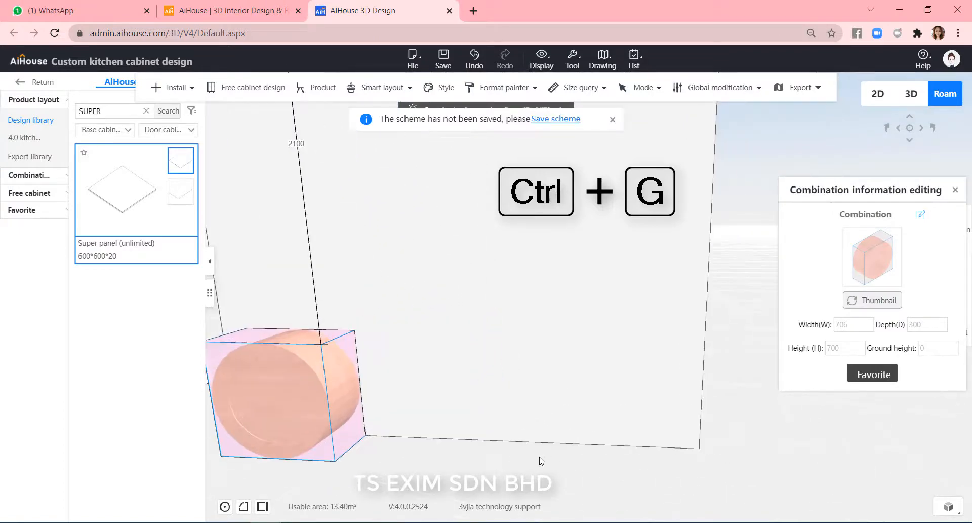
pyautogui.scroll(-3, 537, 456)
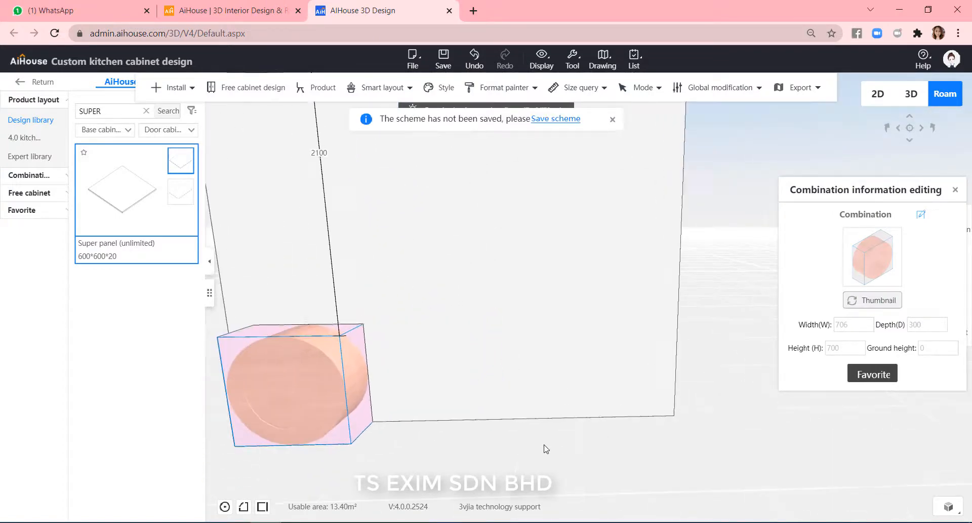
pyautogui.click(317, 390)
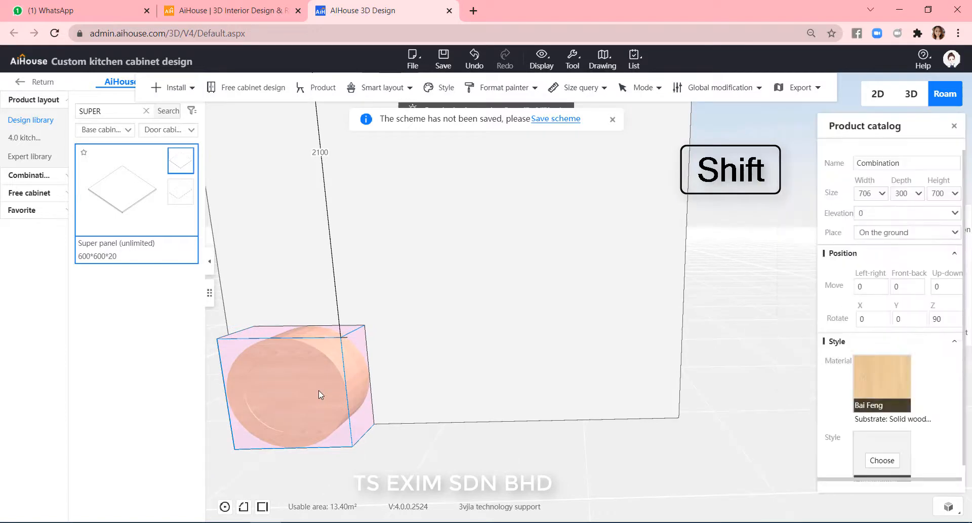
pyautogui.hotkey('shift', 'Left')
pyautogui.moveTo(477, 408); pyautogui.dragTo(487, 408)
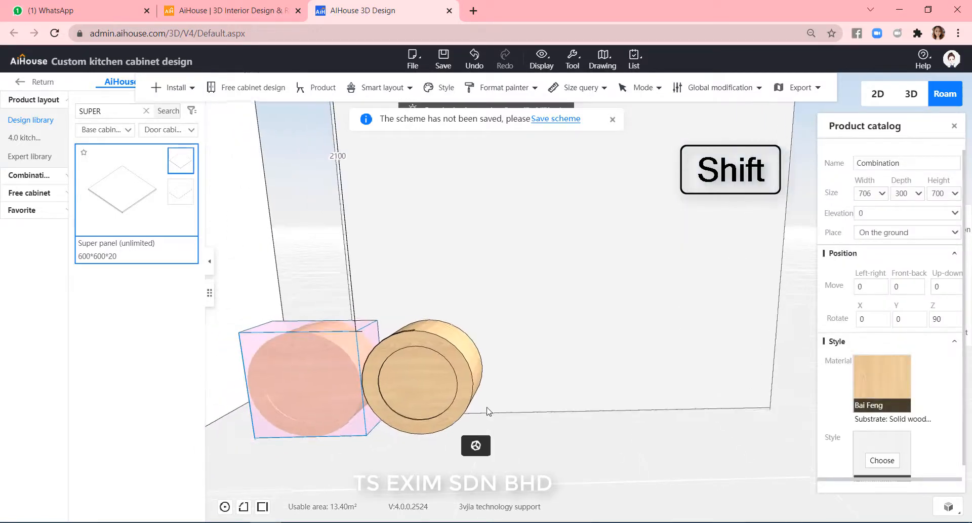
pyautogui.hotkey('shift', 'Right')
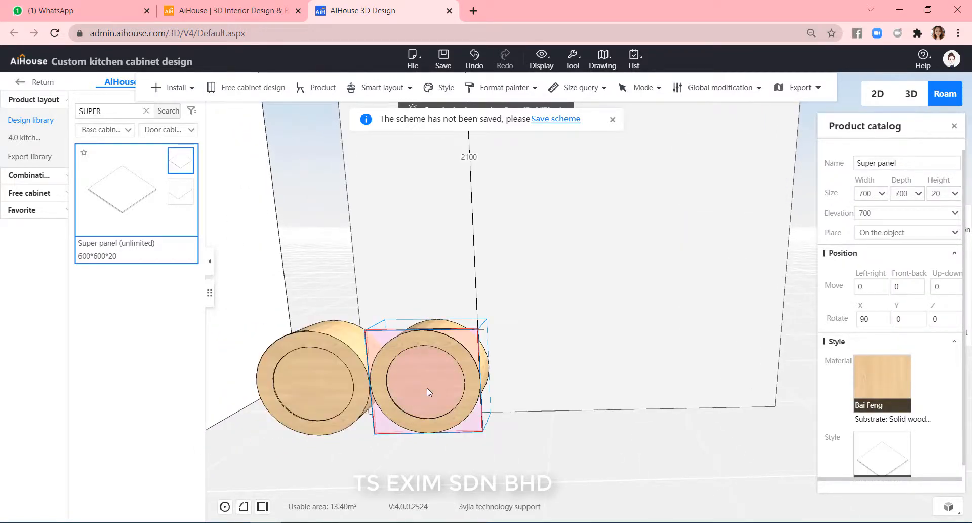
# Move the copied combination with three-axis movement so it sits beside the original ring.
pyautogui.press('c')
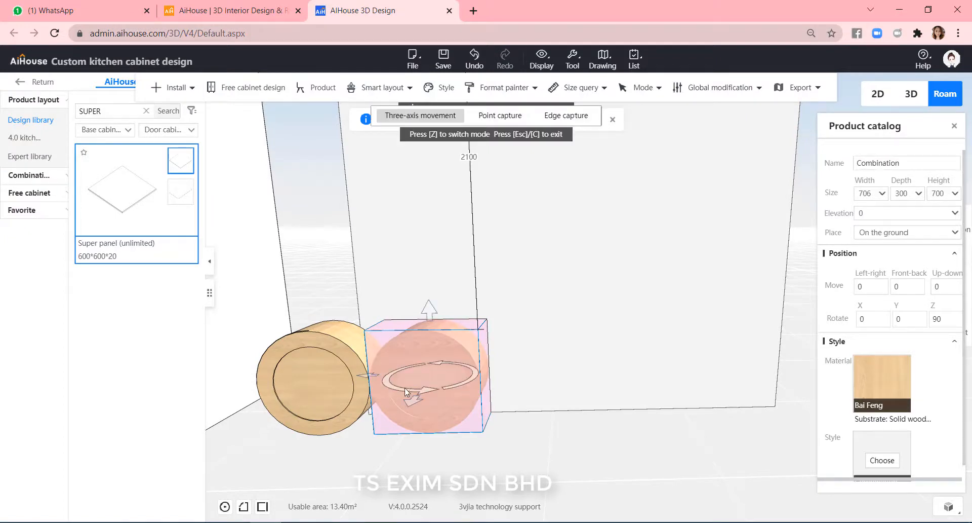
pyautogui.moveTo(411, 379); pyautogui.dragTo(647, 381)
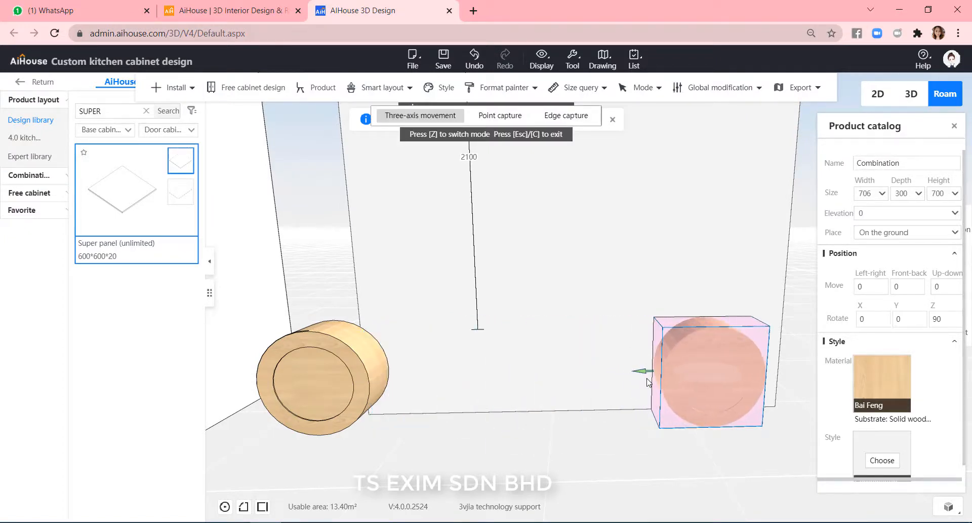
pyautogui.click(337, 383)
pyautogui.moveTo(409, 378); pyautogui.dragTo(667, 377)
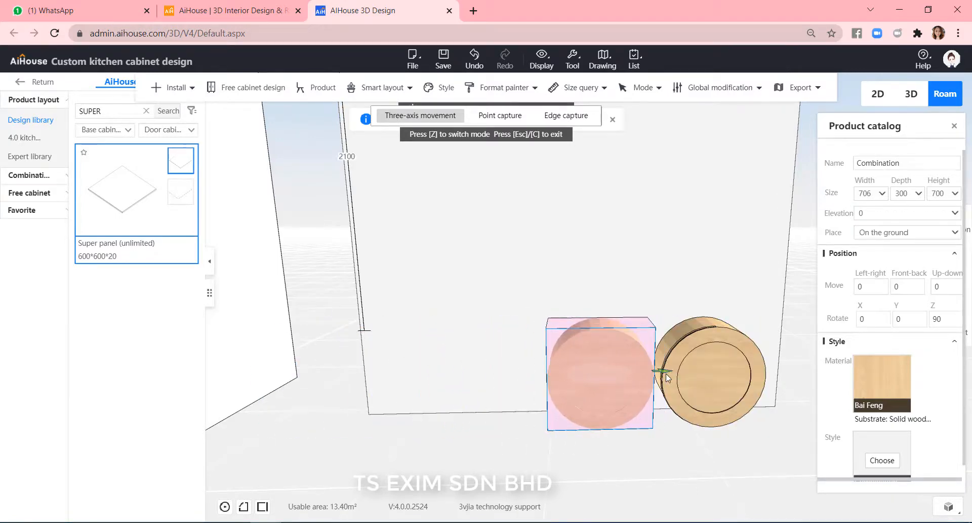
pyautogui.moveTo(663, 431); pyautogui.dragTo(641, 437)
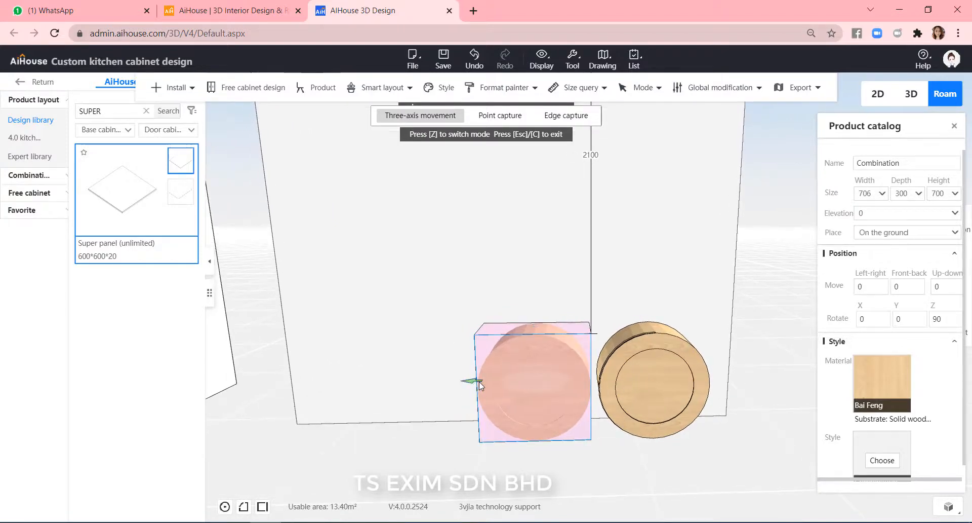
pyautogui.moveTo(480, 385); pyautogui.dragTo(523, 415)
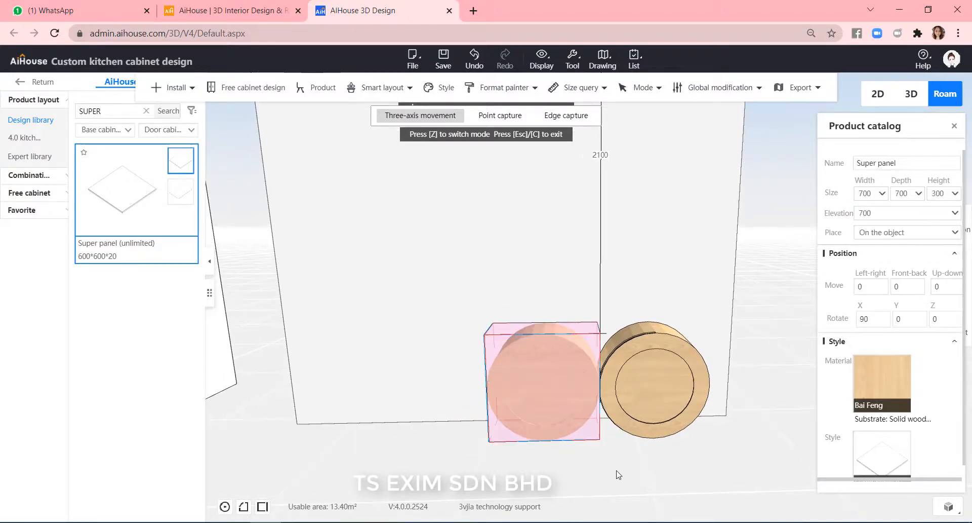
# Copy the combination again to make a third unit in the row.
pyautogui.click(618, 475)
pyautogui.click(554, 397)
pyautogui.hotkey('ctrl', 'Left')
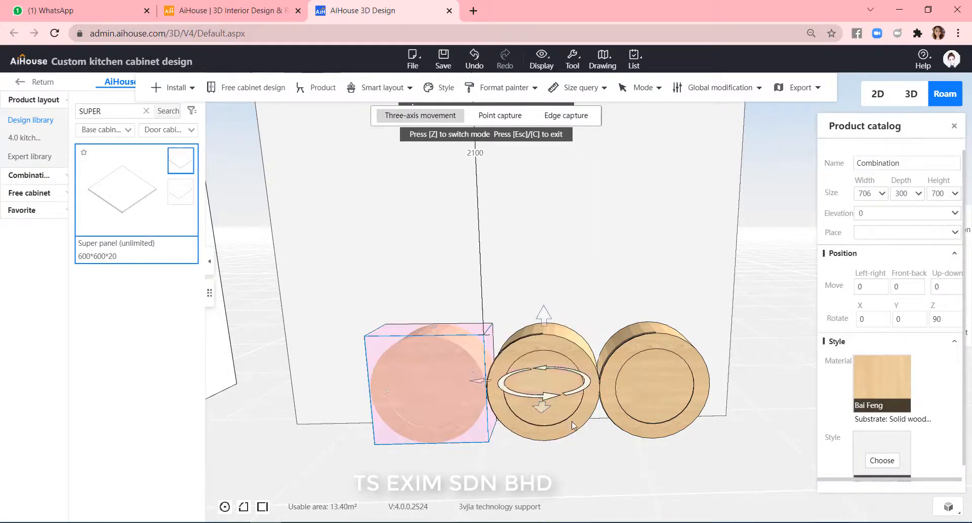
pyautogui.click(651, 483)
pyautogui.press('Left')
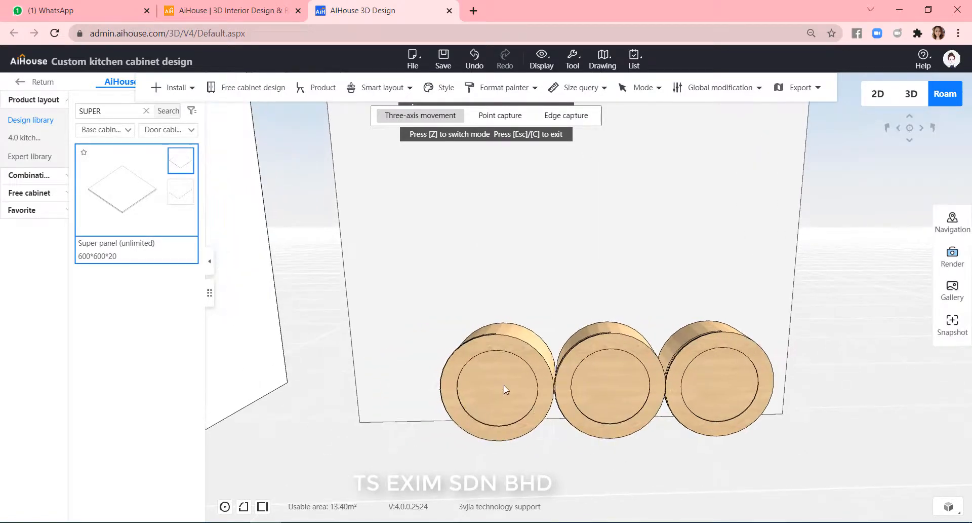
# Copy the combination once more to complete a row of four units.
pyautogui.click(503, 384)
pyautogui.hotkey('ctrl', 'Left')
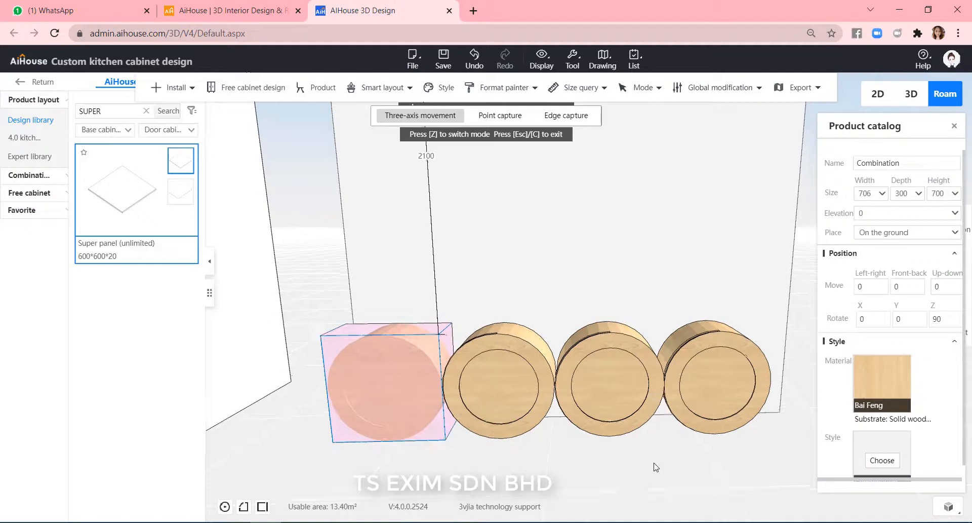
pyautogui.scroll(-2, 654, 462)
pyautogui.click(655, 463)
pyautogui.scroll(-2, 753, 438)
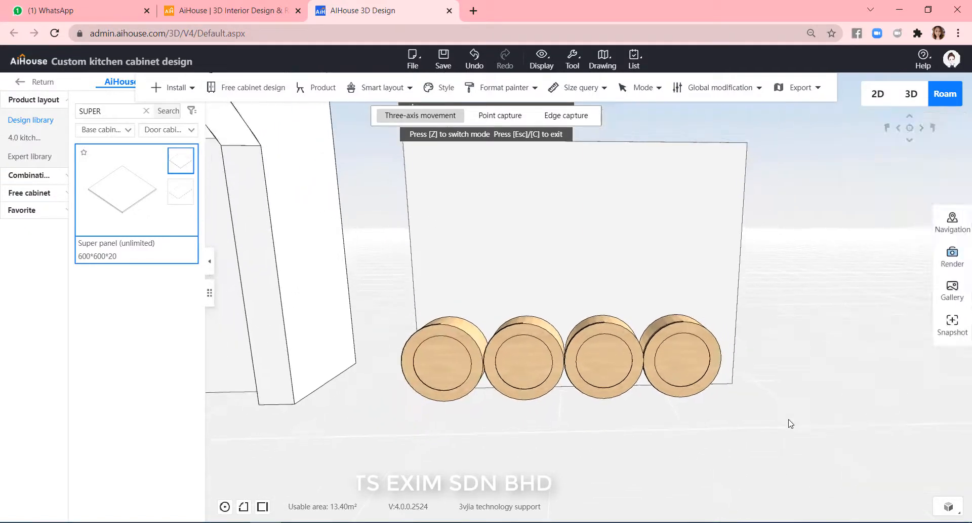
pyautogui.moveTo(788, 423); pyautogui.dragTo(677, 378)
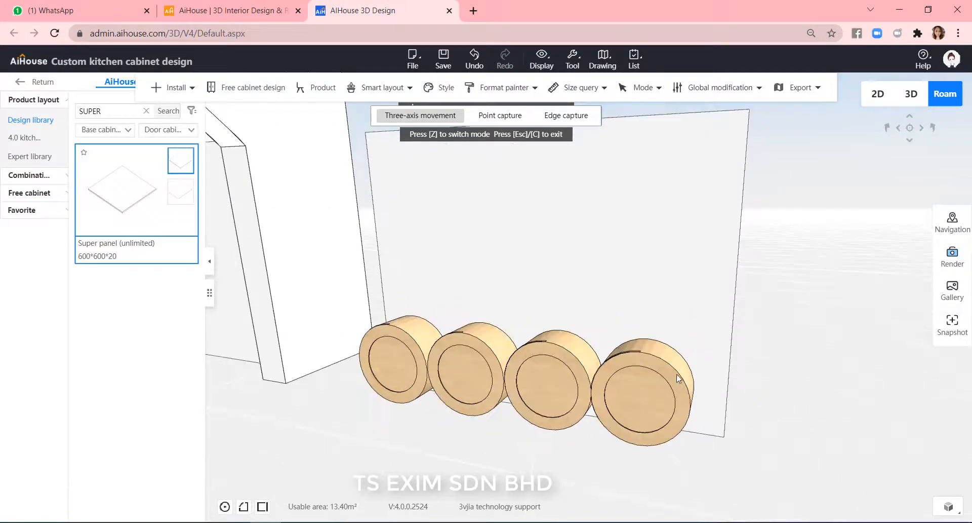
# Apply the black grey1 material from the My library to one unit's ring panel.
pyautogui.click(676, 374)
pyautogui.click(875, 386)
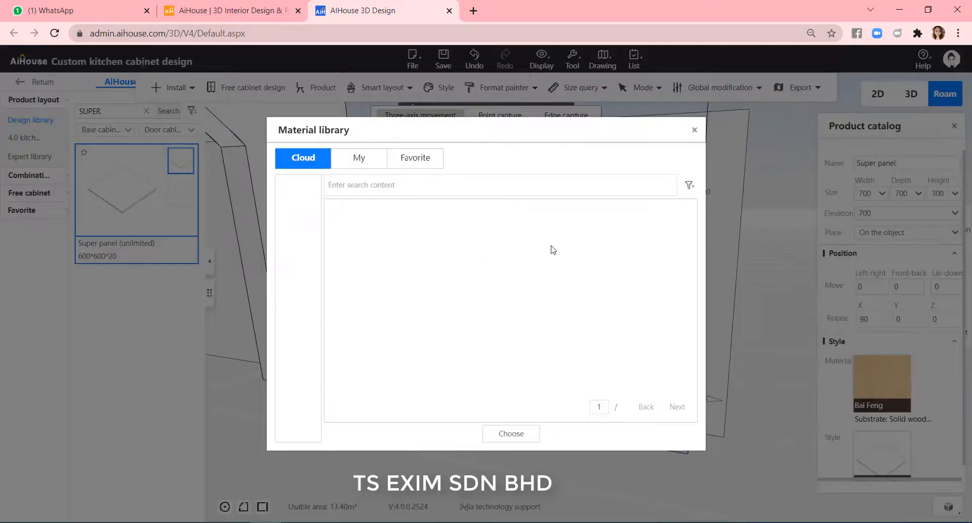
pyautogui.click(364, 159)
pyautogui.click(462, 188)
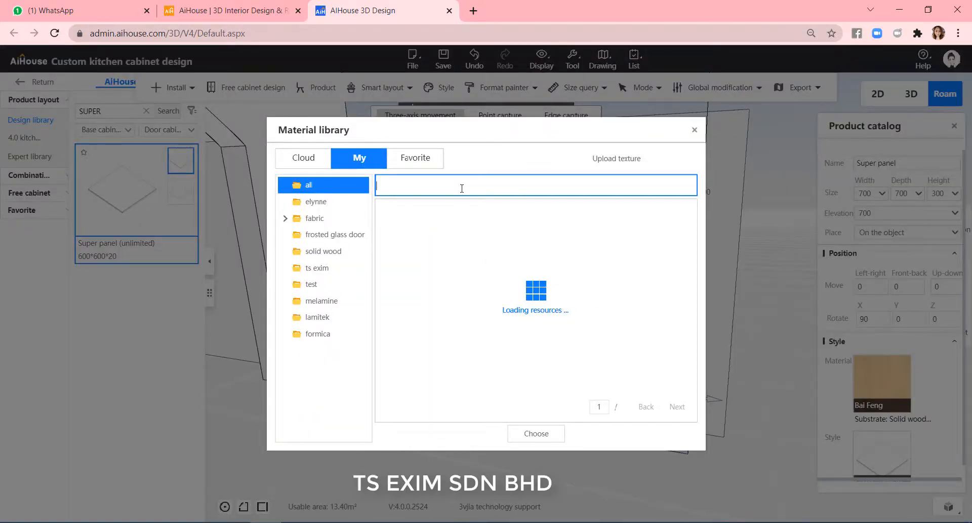
pyautogui.write('black')
pyautogui.press('Return')
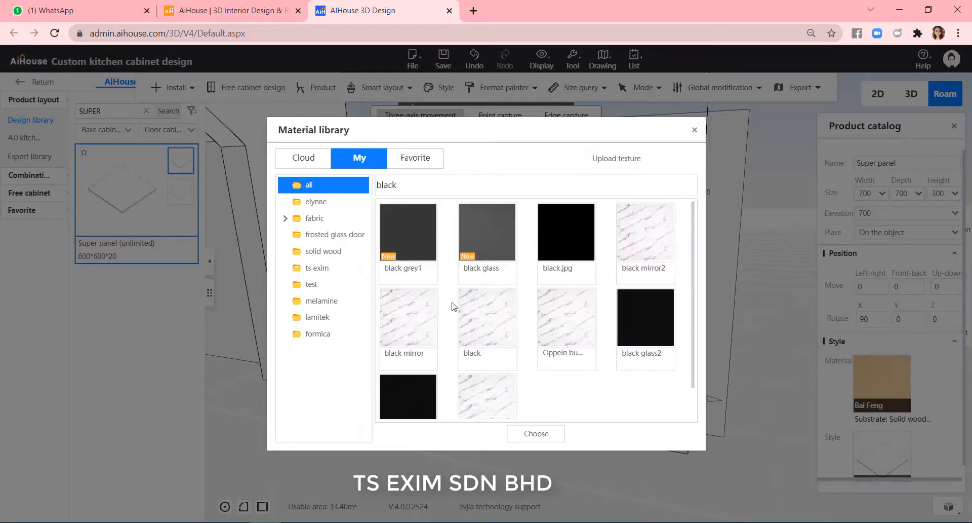
pyautogui.doubleClick(397, 271)
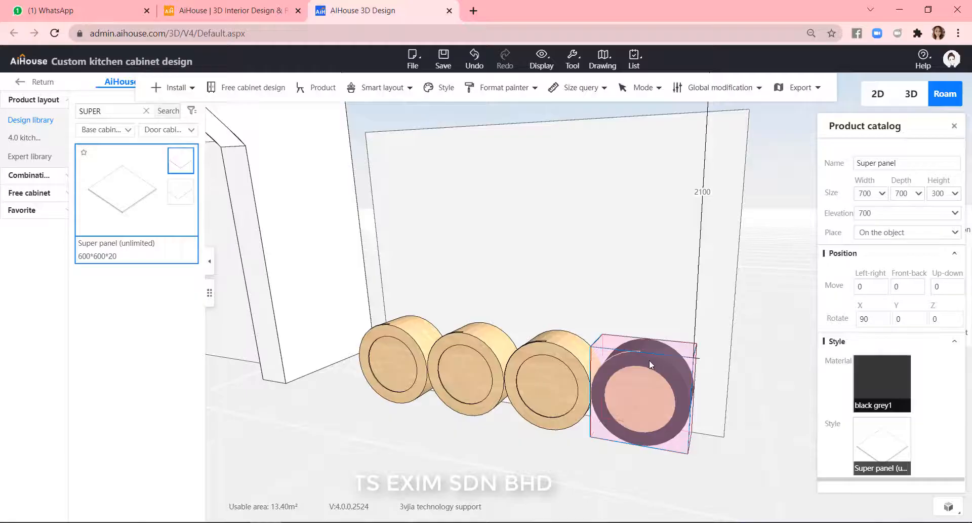
# Use the Material painter to paint the remaining units with black grey1.
pyautogui.rightClick(649, 360)
pyautogui.moveTo(765, 452)
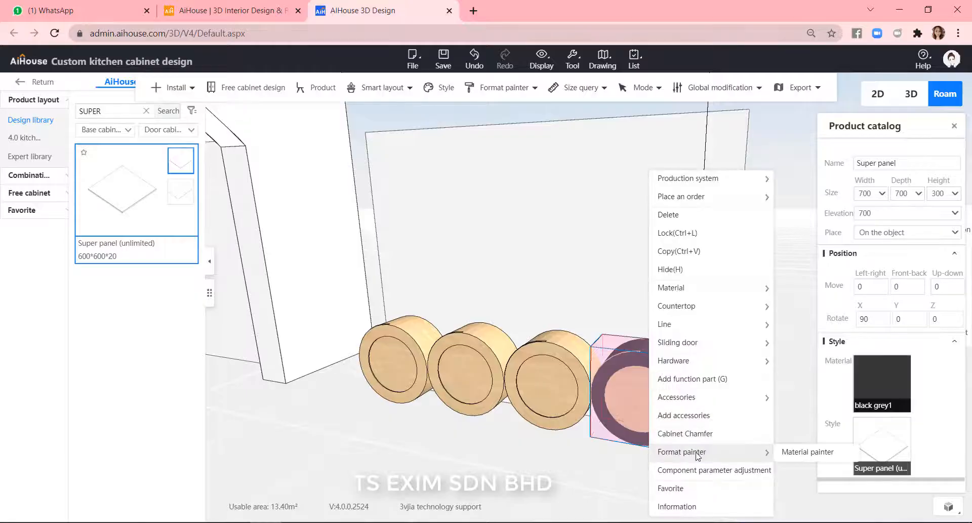
pyautogui.click(810, 452)
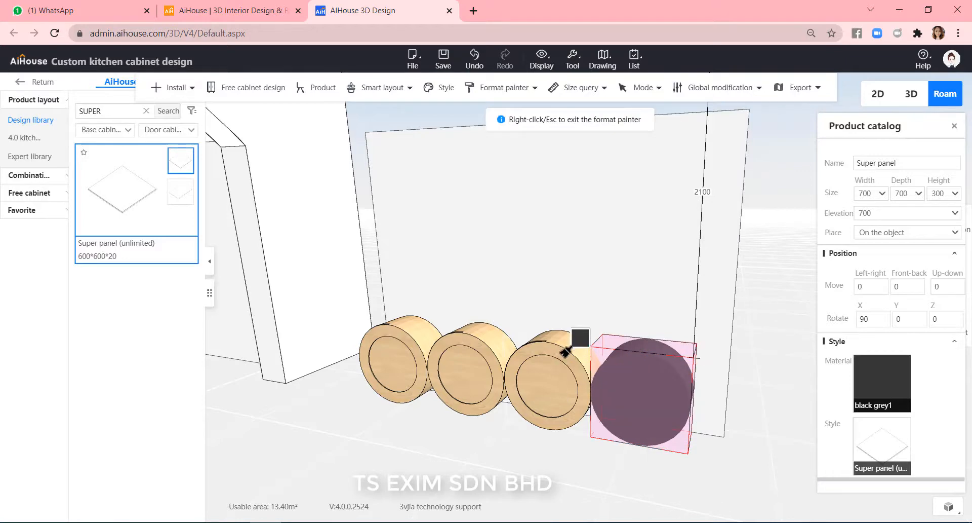
pyautogui.click(567, 380)
pyautogui.click(471, 362)
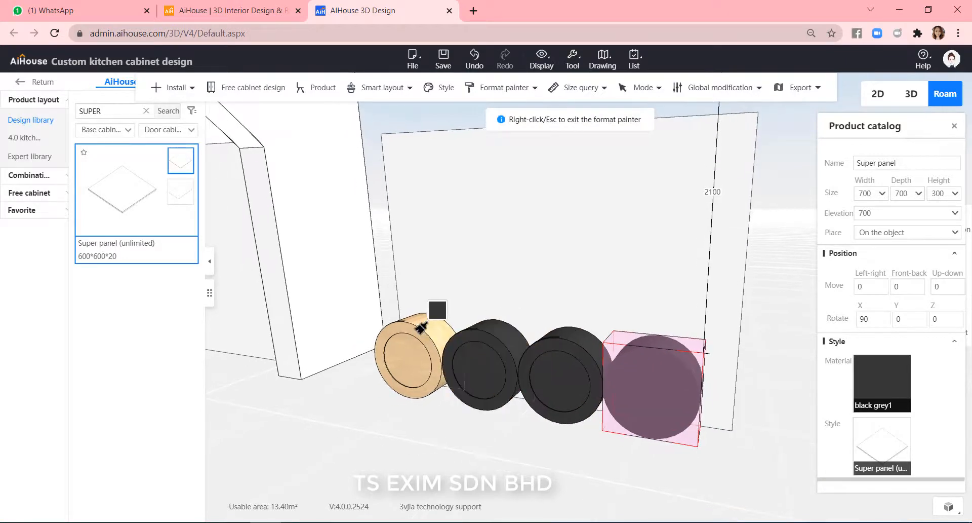
pyautogui.click(402, 359)
pyautogui.rightClick(496, 438)
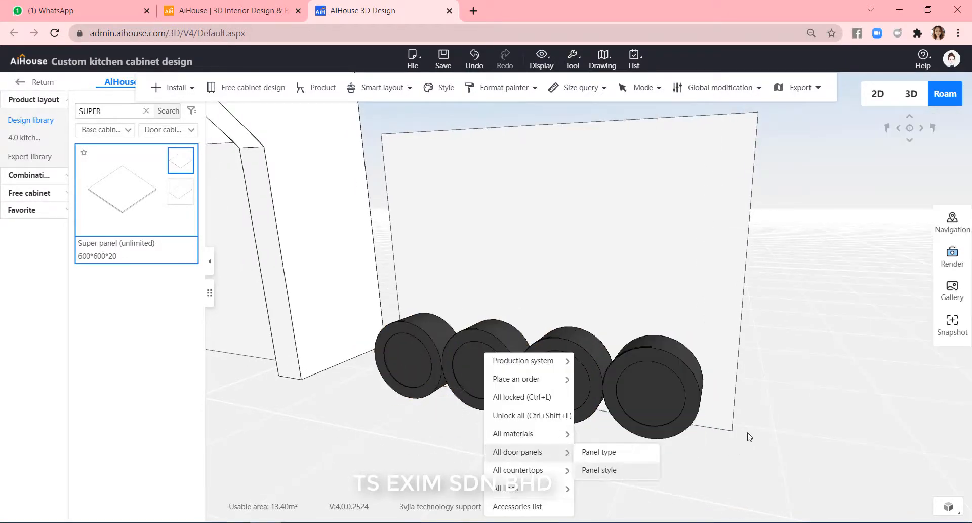
# Select the leftmost combination and move it 700 along the up-down axis.
pyautogui.click(793, 329)
pyautogui.moveTo(794, 326); pyautogui.dragTo(802, 324)
pyautogui.scroll(-1, 810, 332)
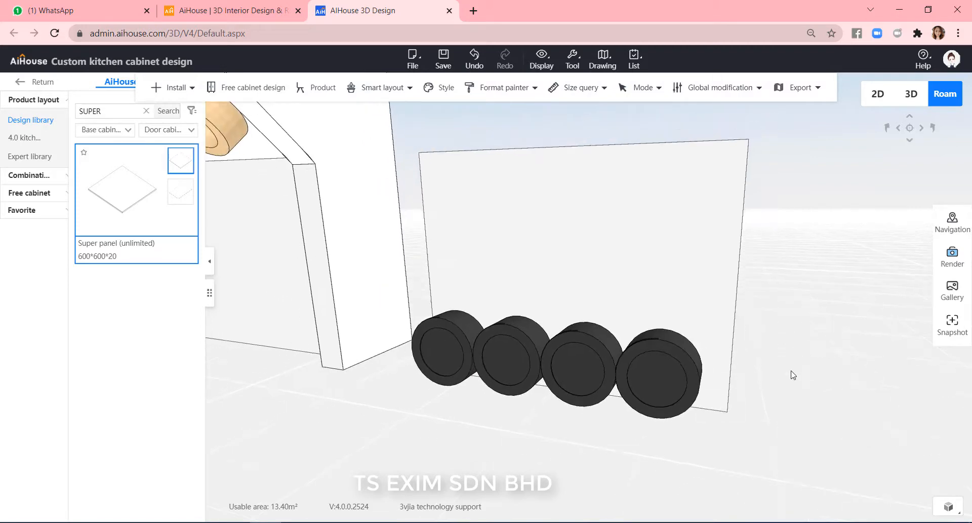
pyautogui.scroll(4, 792, 373)
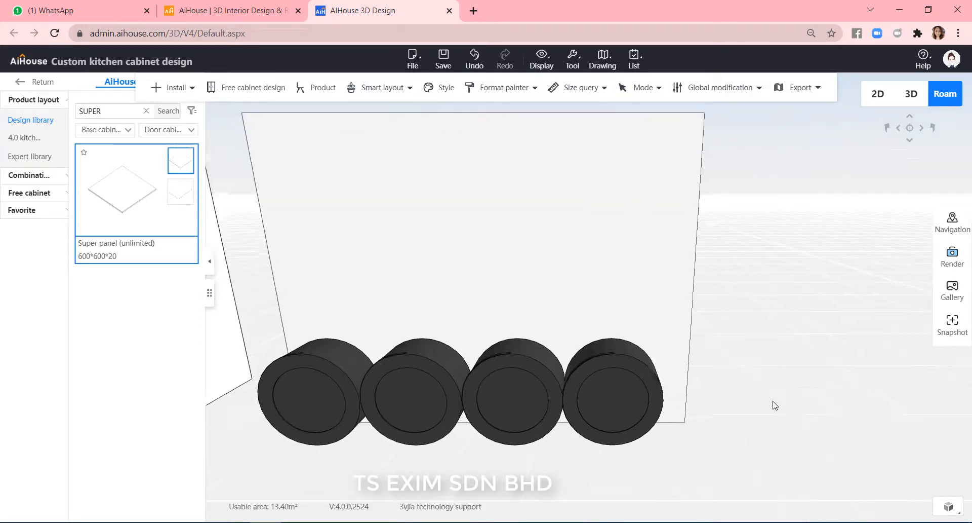
pyautogui.click(362, 388)
pyautogui.moveTo(362, 393); pyautogui.dragTo(284, 404)
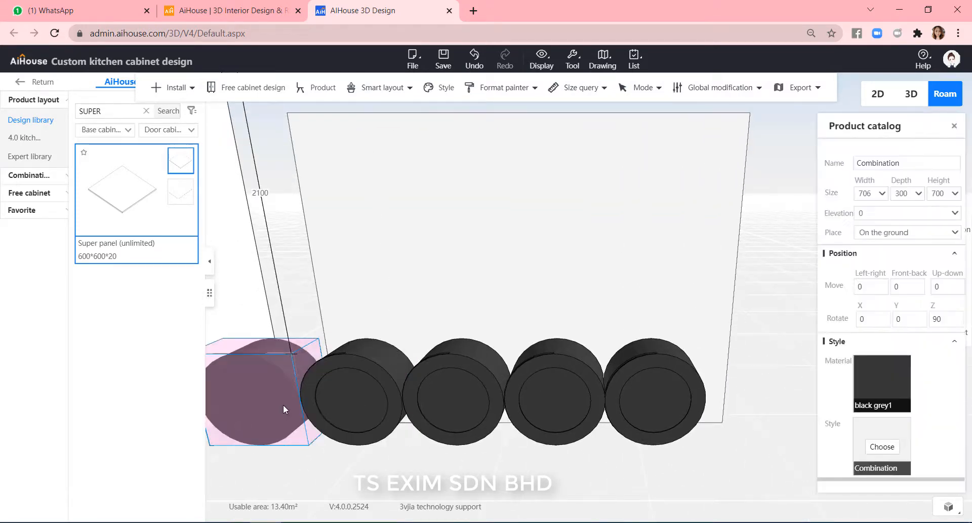
pyautogui.moveTo(945, 287); pyautogui.dragTo(899, 287)
pyautogui.write('700')
pyautogui.press('Return')
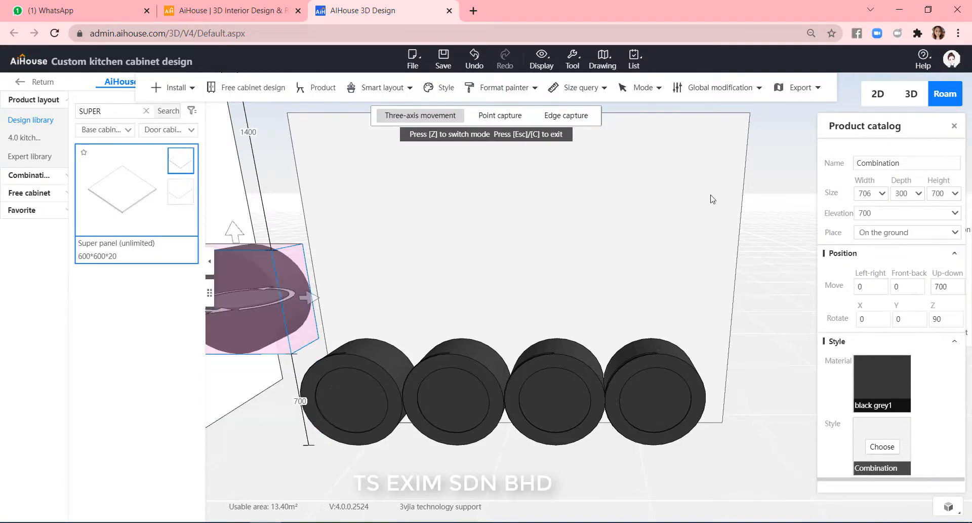
# Move the raised combination to nest on top between the two rightmost units of the row.
pyautogui.moveTo(310, 300); pyautogui.dragTo(664, 326)
pyautogui.click(752, 424)
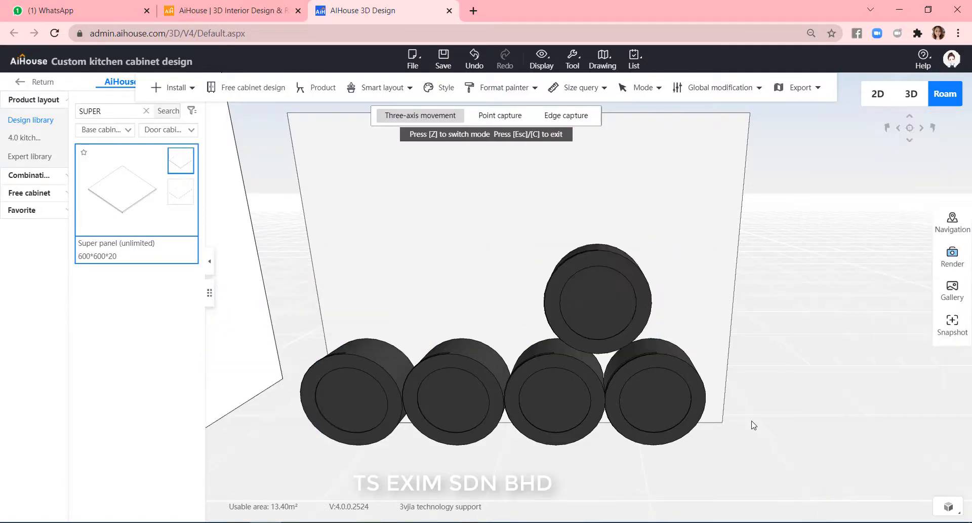
pyautogui.moveTo(753, 424); pyautogui.dragTo(749, 278, button='right')
pyautogui.click(615, 152)
pyautogui.moveTo(534, 156); pyautogui.dragTo(545, 157)
pyautogui.scroll(-1, 615, 170)
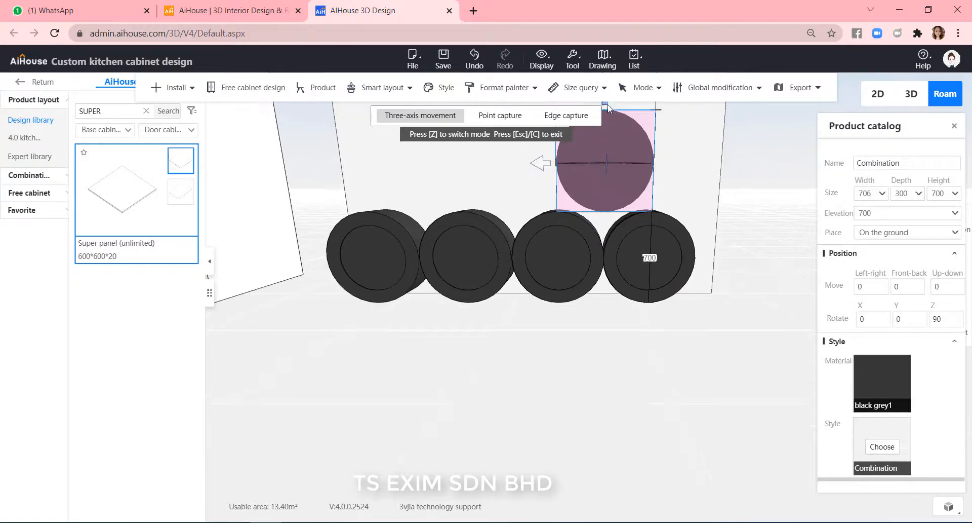
pyautogui.moveTo(603, 103); pyautogui.dragTo(604, 116)
pyautogui.click(676, 157)
pyautogui.scroll(1, 608, 173)
pyautogui.click(608, 170)
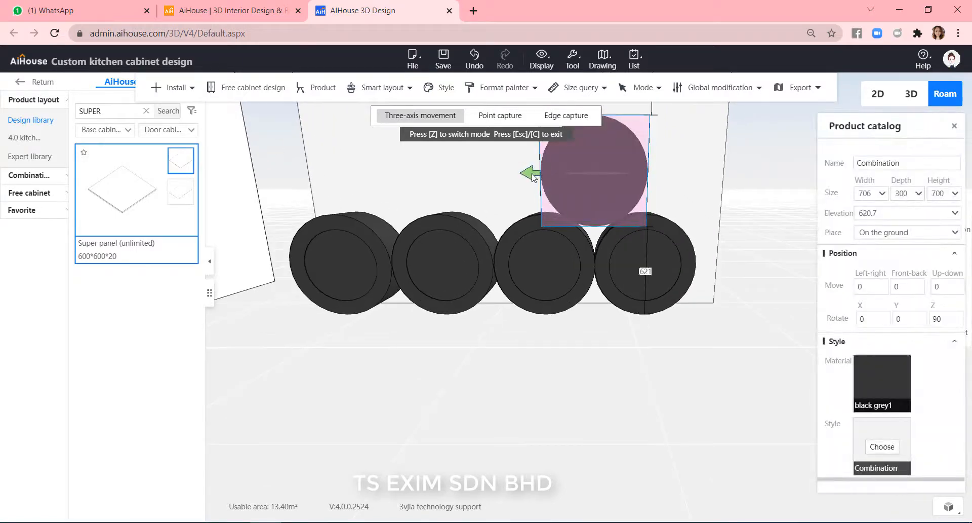
# Copy the upper combination twice to form a second tier of three nested units.
pyautogui.click(798, 354)
pyautogui.scroll(-1, 798, 354)
pyautogui.scroll(1, 626, 211)
pyautogui.click(626, 211)
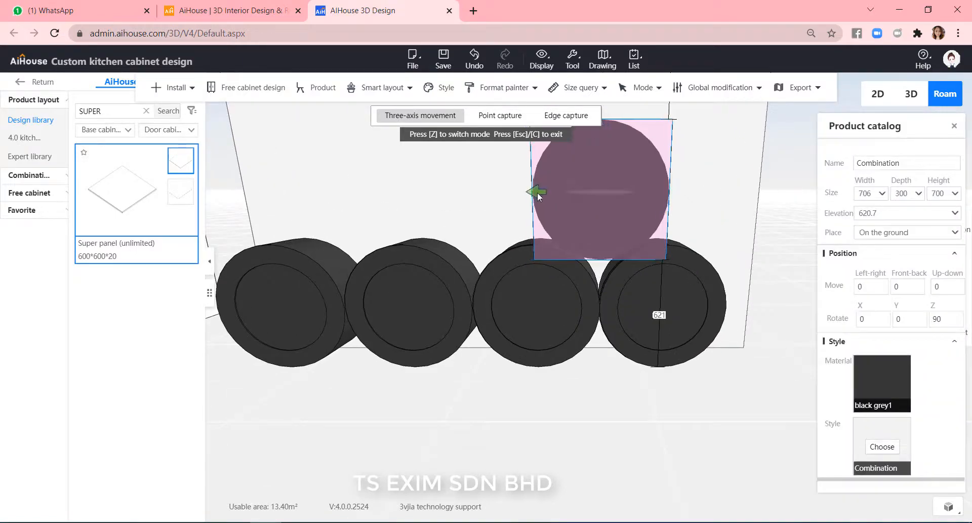
pyautogui.moveTo(537, 193); pyautogui.dragTo(535, 193)
pyautogui.hotkey('ctrl', 'Left')
pyautogui.click(678, 428)
pyautogui.click(658, 192)
pyautogui.moveTo(678, 427); pyautogui.dragTo(787, 409)
pyautogui.hotkey('ctrl', 'Left')
pyautogui.click(811, 435)
pyautogui.scroll(-1, 812, 435)
pyautogui.scroll(-1, 811, 435)
pyautogui.scroll(2, 577, 266)
pyautogui.click(577, 265)
pyautogui.click(410, 318)
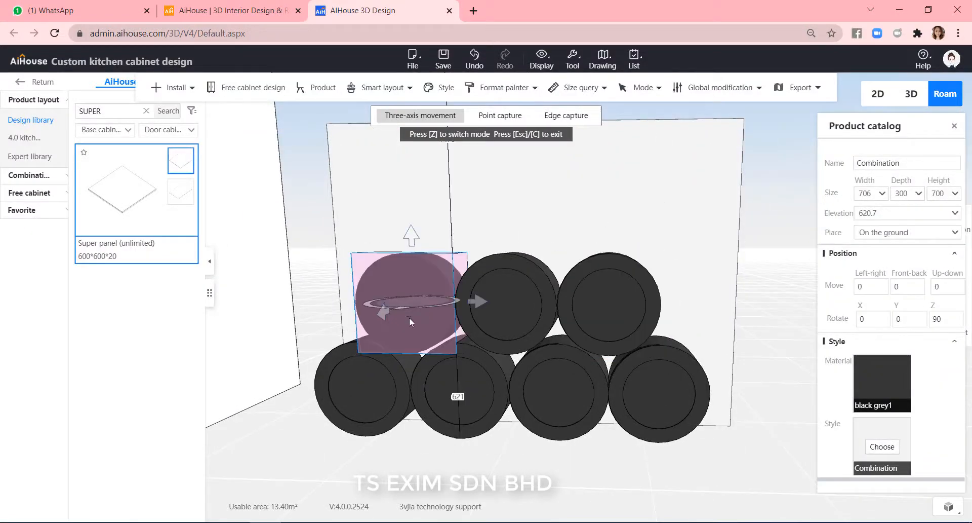
# Copy the second-tier combination, raise the copy 700 along the up-down axis and drag it toward the right.
pyautogui.hotkey('ctrl', 'Left')
pyautogui.click(947, 286)
pyautogui.write('700')
pyautogui.press('Return')
pyautogui.moveTo(362, 203); pyautogui.dragTo(646, 218)
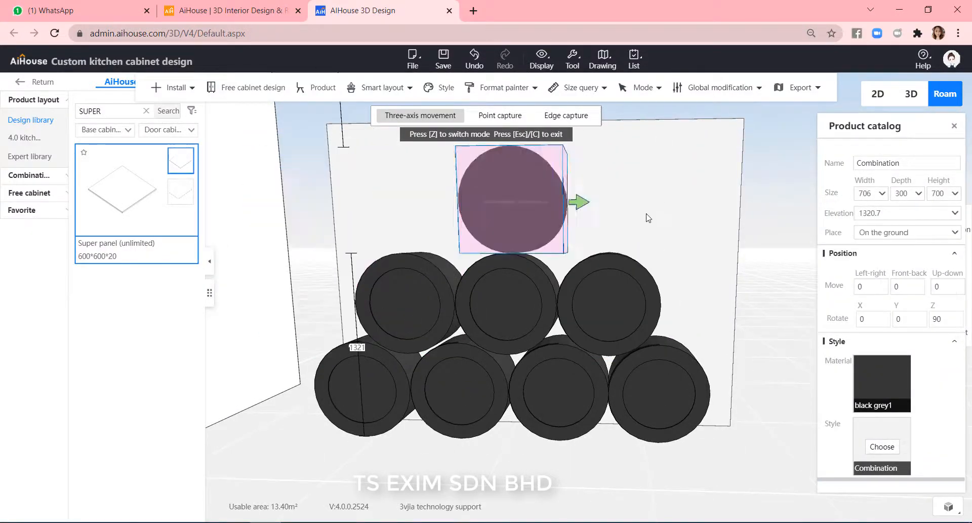
# Copy the raised top combination to add a second unit in the upper tier.
pyautogui.click(764, 463)
pyautogui.click(652, 208)
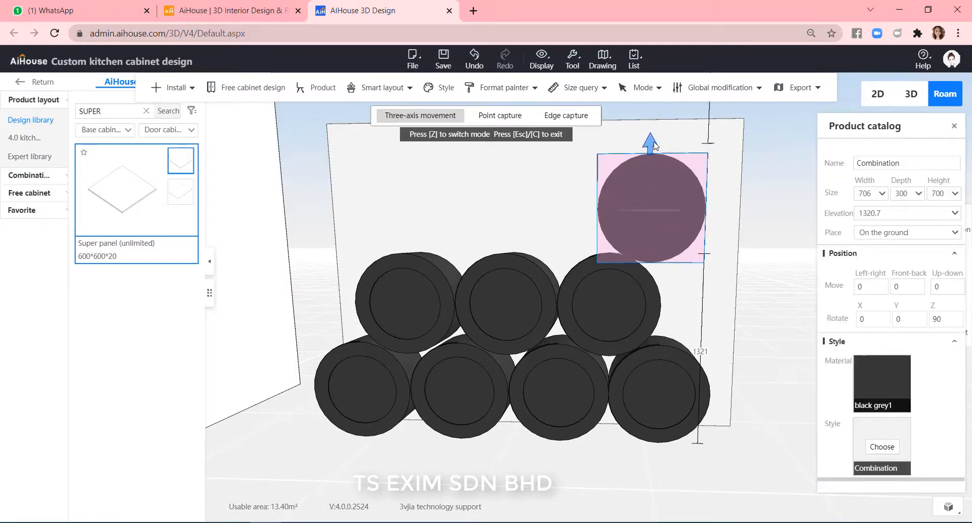
pyautogui.moveTo(655, 146); pyautogui.dragTo(654, 142)
pyautogui.hotkey('ctrl', 'Left')
pyautogui.moveTo(704, 489); pyautogui.dragTo(734, 498)
pyautogui.scroll(2, 724, 235)
pyautogui.doubleClick(706, 195)
pyautogui.rightClick(705, 193)
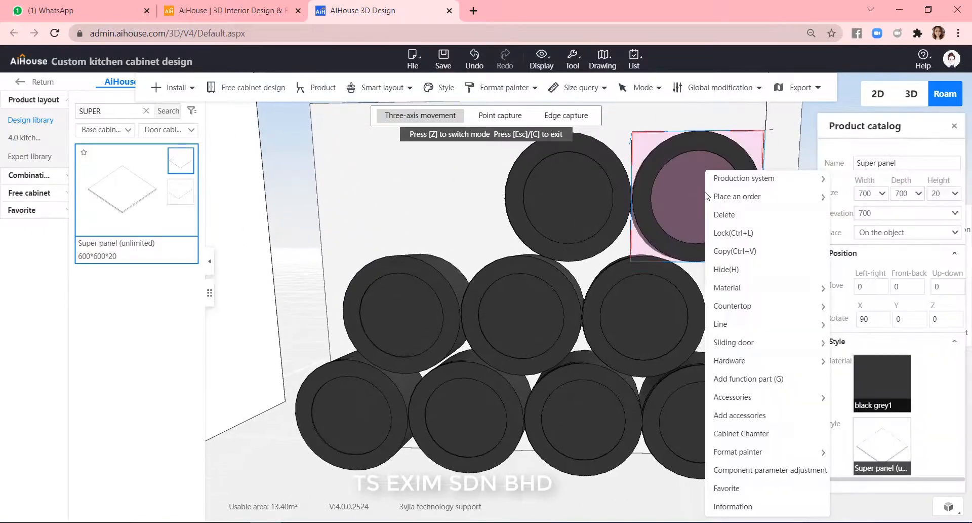
pyautogui.rightClick(702, 194)
pyautogui.click(712, 185)
pyautogui.click(712, 186)
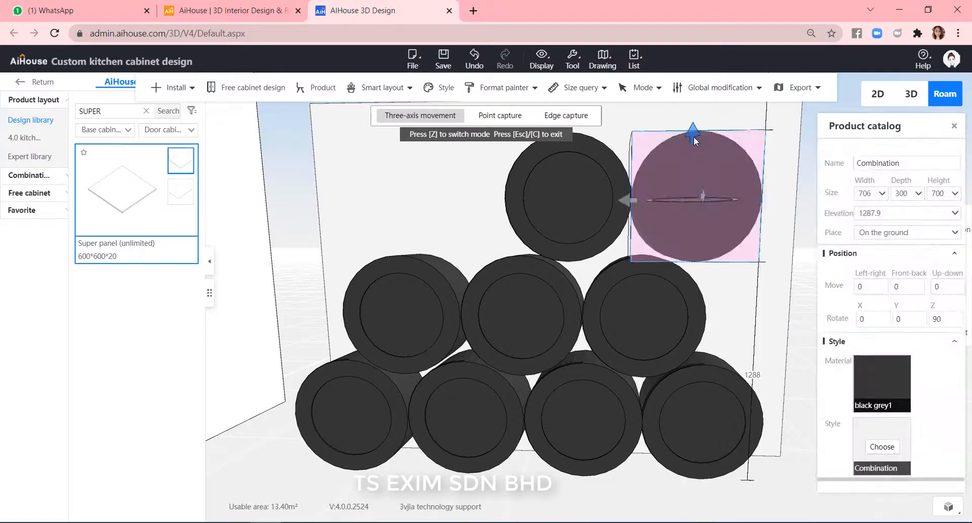
# Nudge the right top-tier unit into place, then delete it.
pyautogui.moveTo(693, 137); pyautogui.dragTo(694, 143)
pyautogui.moveTo(786, 372); pyautogui.dragTo(753, 378)
pyautogui.click(580, 208)
pyautogui.click(644, 162)
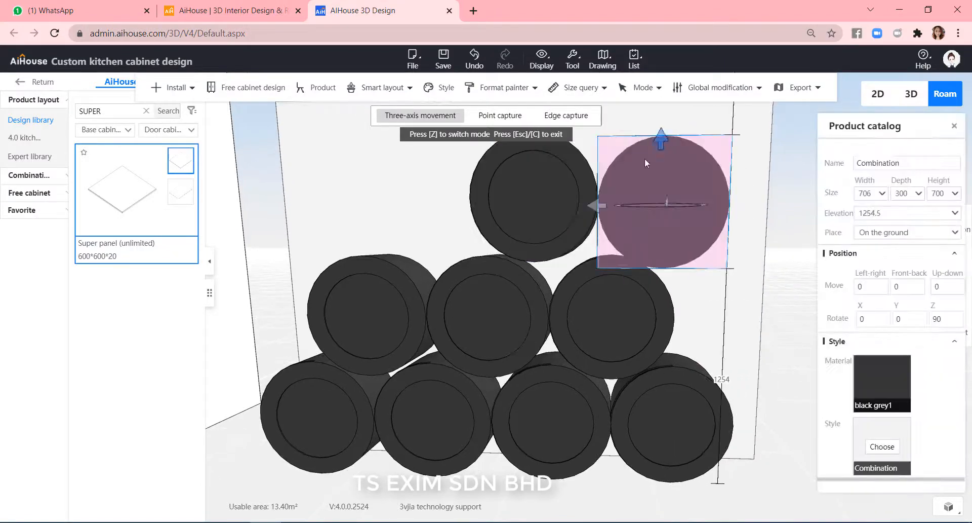
pyautogui.moveTo(645, 163); pyautogui.dragTo(678, 164)
pyautogui.click(563, 203)
pyautogui.moveTo(604, 202); pyautogui.dragTo(624, 202)
pyautogui.scroll(-2, 576, 152)
pyautogui.moveTo(562, 147); pyautogui.dragTo(562, 158)
pyautogui.moveTo(498, 223); pyautogui.dragTo(495, 223)
pyautogui.click(687, 218)
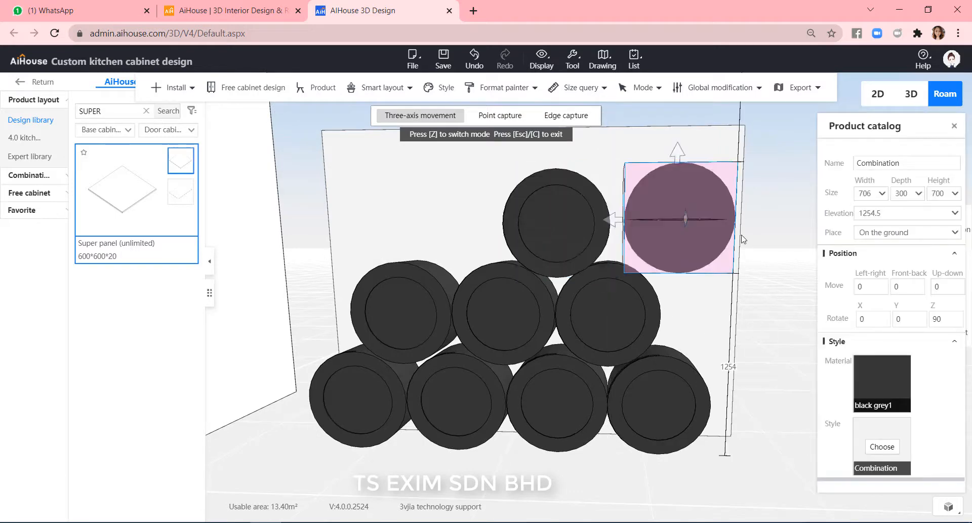
pyautogui.press('Delete')
# Copy a top-tier combination to add another unit to the upper tier.
pyautogui.click(563, 226)
pyautogui.hotkey('ctrl', 'Left')
pyautogui.click(751, 264)
pyautogui.scroll(2, 752, 268)
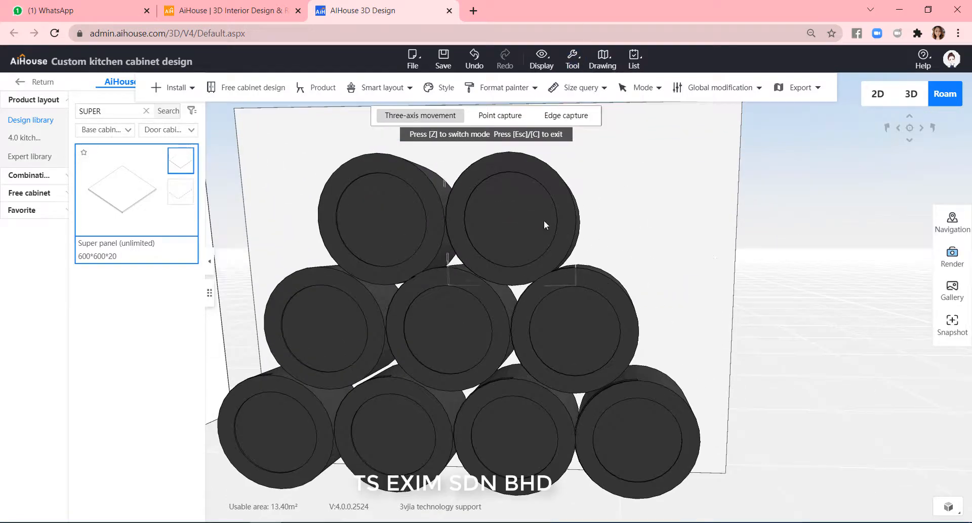
# Copy another combination and select the copy.
pyautogui.click(411, 227)
pyautogui.hotkey('ctrl', 'Left')
pyautogui.click(795, 372)
pyautogui.moveTo(835, 357); pyautogui.dragTo(795, 371, button='middle')
pyautogui.scroll(-1, 511, 279)
pyautogui.scroll(-1, 617, 420)
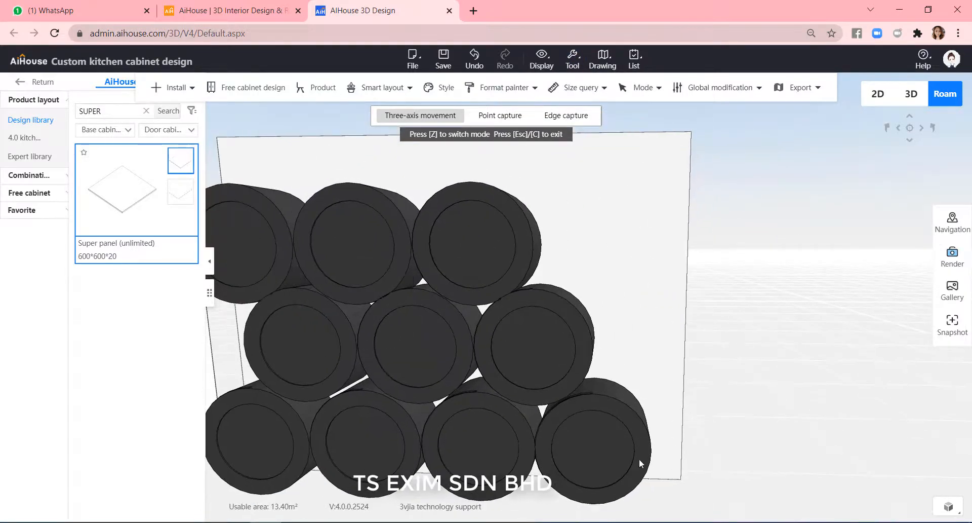
pyautogui.click(639, 463)
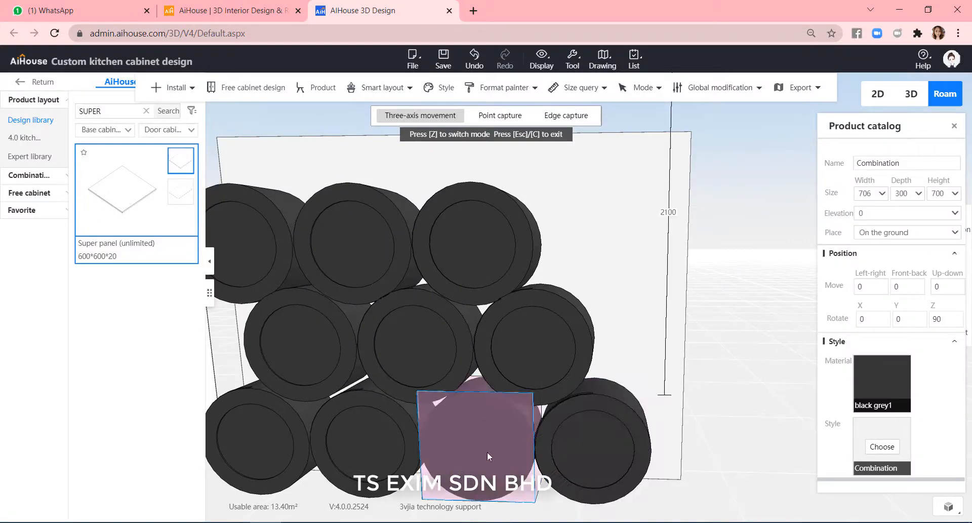
# Move the copy 700 along up-down and -700 along left-right into the middle tier.
pyautogui.click(945, 286)
pyautogui.write('700')
pyautogui.press('Return')
pyautogui.click(860, 286)
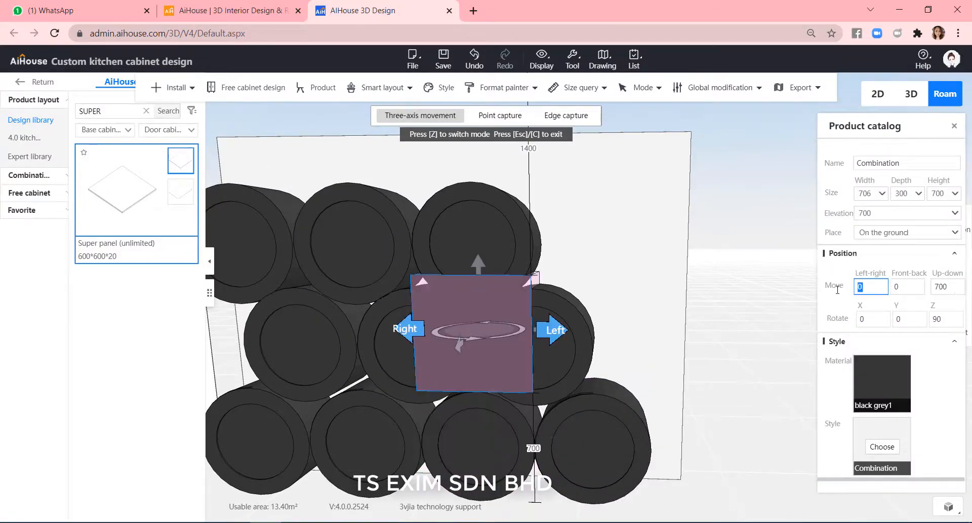
pyautogui.write('700')
pyautogui.press('Return')
pyautogui.moveTo(876, 287); pyautogui.dragTo(843, 290)
pyautogui.press('BackSpace')
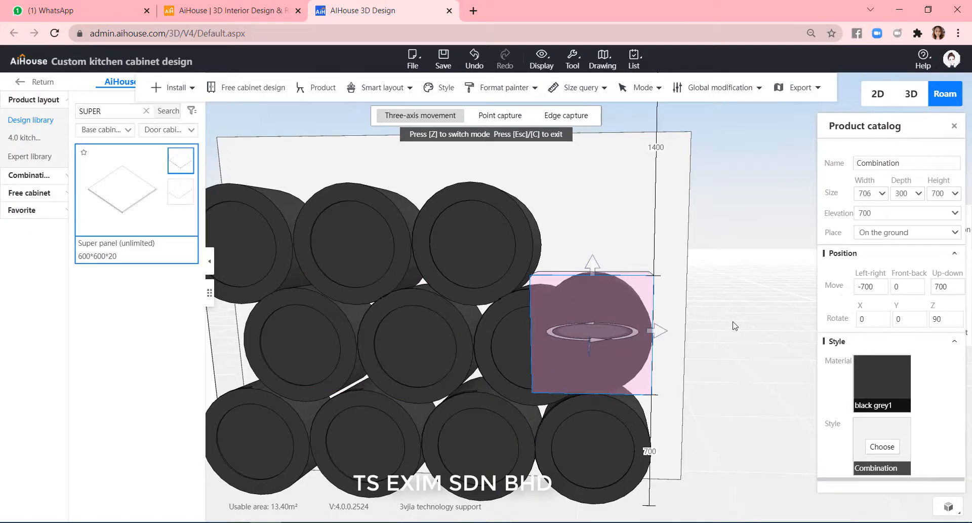
# Raise a middle-tier copy 700 along up-down to complete the four-unit top tier.
pyautogui.click(735, 326)
pyautogui.scroll(1, 659, 332)
pyautogui.click(591, 339)
pyautogui.moveTo(942, 287); pyautogui.dragTo(916, 286)
pyautogui.write('700')
pyautogui.press('Return')
pyautogui.click(749, 223)
pyautogui.click(583, 157)
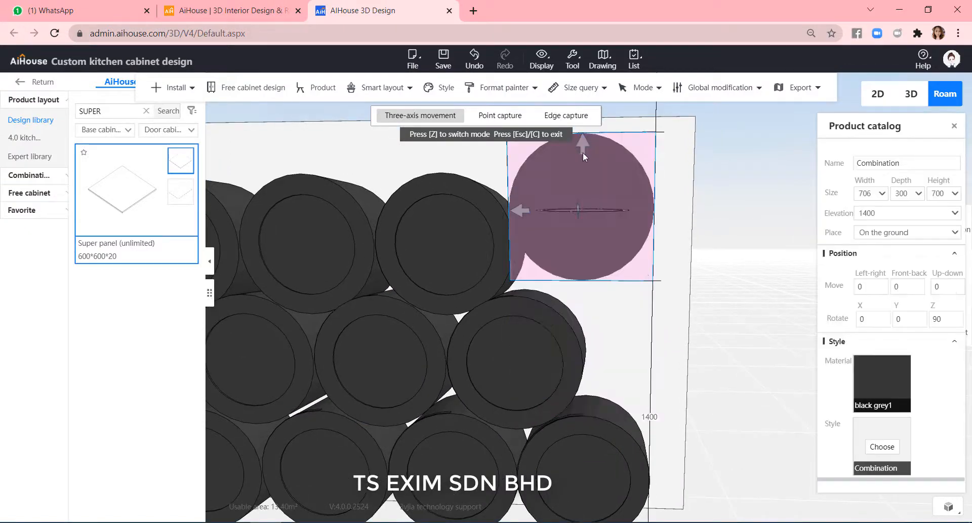
pyautogui.moveTo(584, 157); pyautogui.dragTo(572, 186)
pyautogui.click(762, 328)
# Ungroup each combination in the bottom and middle rows, confirming every warning.
pyautogui.scroll(-2, 761, 327)
pyautogui.click(576, 238)
pyautogui.click(728, 359)
pyautogui.scroll(-3, 728, 358)
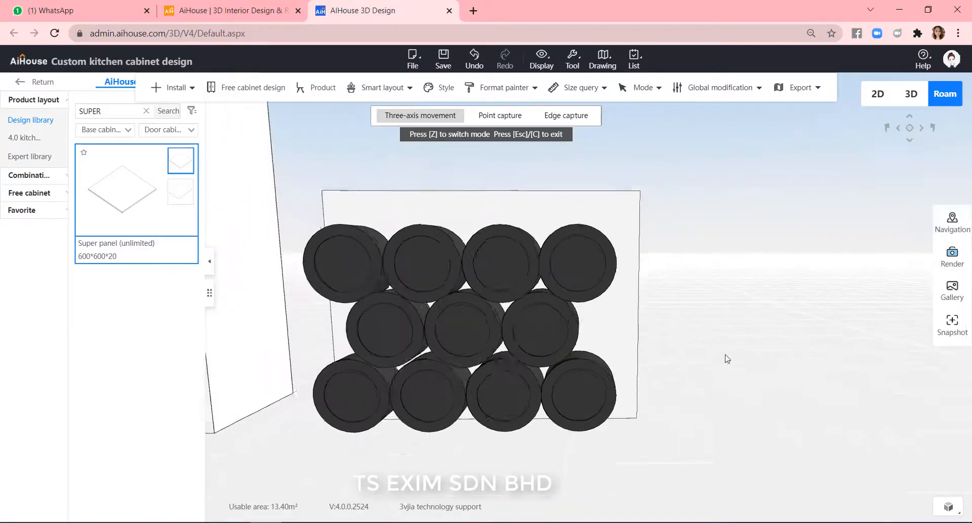
pyautogui.moveTo(727, 359); pyautogui.dragTo(877, 323)
pyautogui.scroll(-2, 789, 341)
pyautogui.scroll(-1, 878, 323)
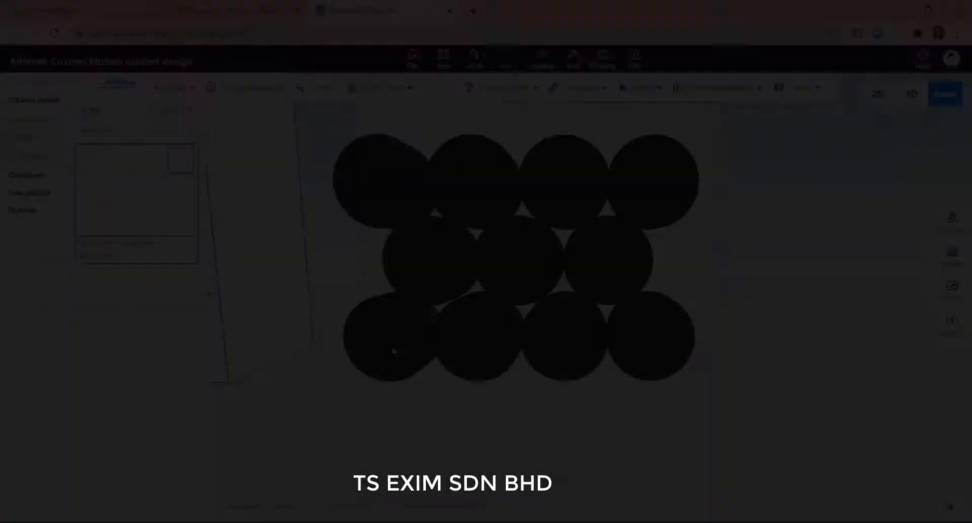
pyautogui.hotkey('ctrl', 'b')
pyautogui.click(505, 320)
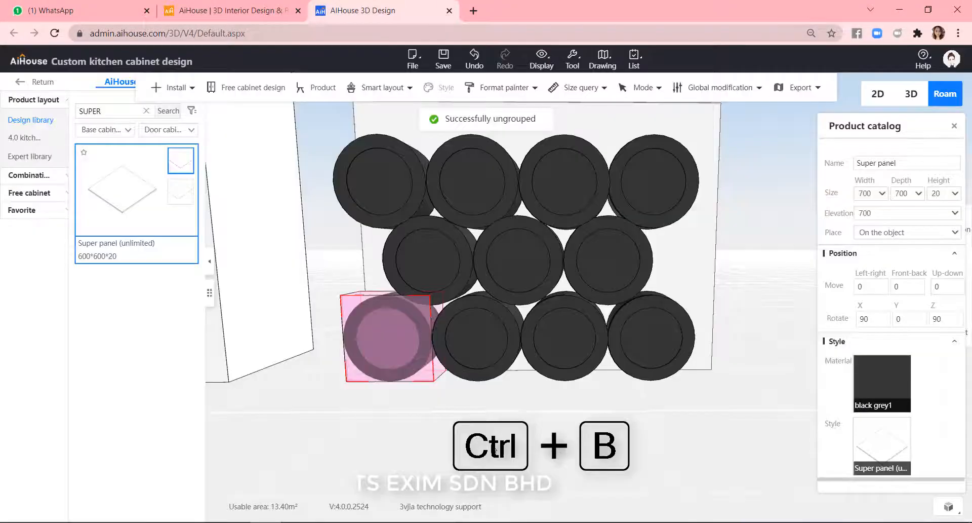
pyautogui.click(392, 345)
pyautogui.hotkey('ctrl', 'b')
pyautogui.click(507, 321)
pyautogui.click(575, 345)
pyautogui.hotkey('ctrl', 'b')
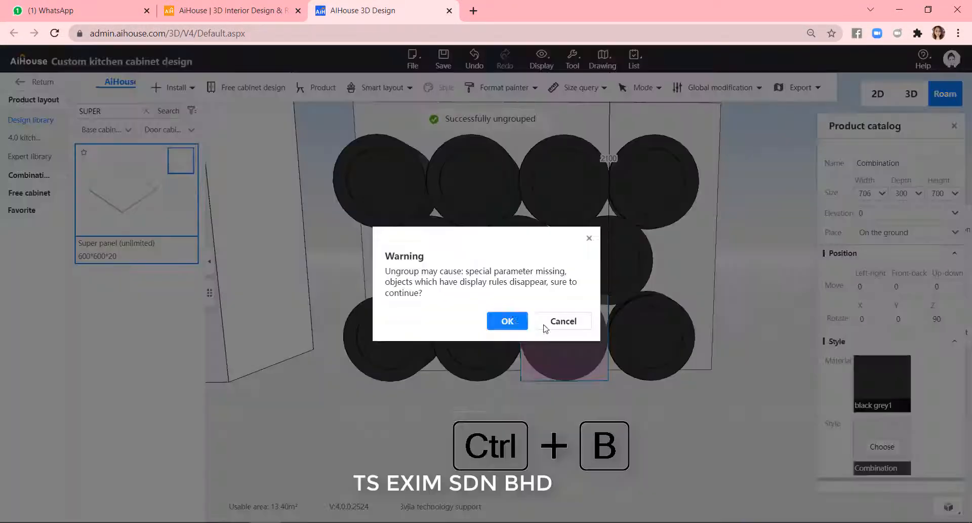
pyautogui.click(508, 321)
pyautogui.click(653, 347)
pyautogui.hotkey('ctrl', 'b')
pyautogui.click(508, 321)
pyautogui.click(432, 272)
pyautogui.hotkey('ctrl', 'b')
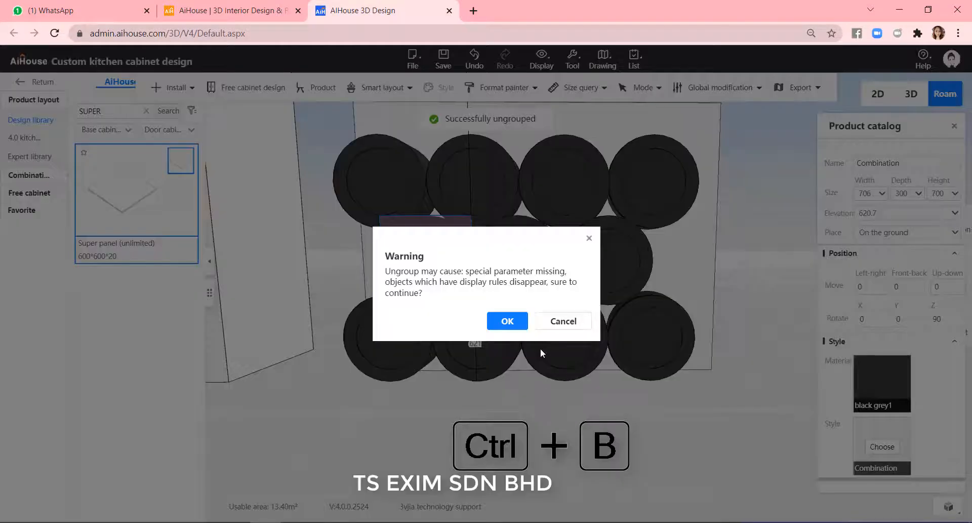
pyautogui.click(507, 321)
pyautogui.click(521, 258)
pyautogui.hotkey('ctrl', 'b')
pyautogui.click(508, 321)
pyautogui.click(606, 258)
pyautogui.hotkey('ctrl', 'b')
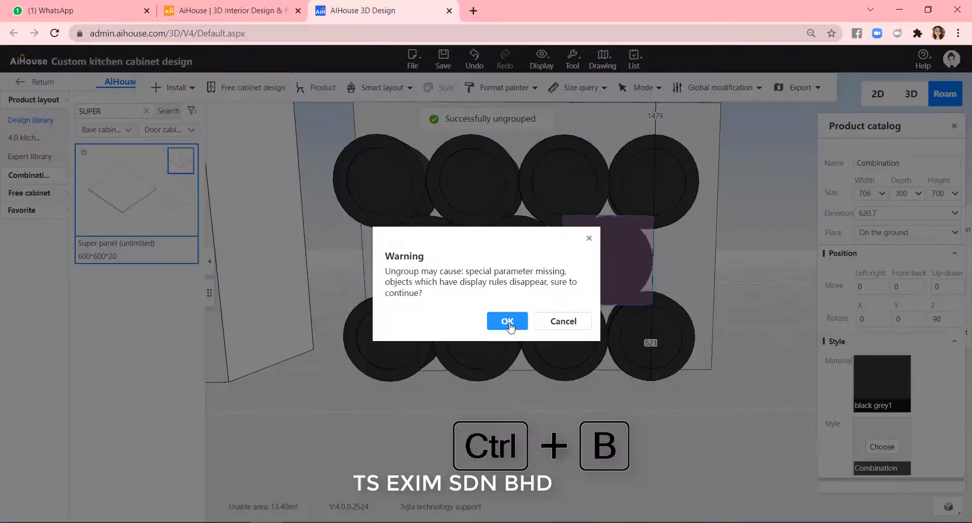
pyautogui.click(508, 321)
# Ungroup the four combinations of the top row, confirming every warning.
pyautogui.click(362, 180)
pyautogui.hotkey('ctrl', 'b')
pyautogui.click(508, 320)
pyautogui.click(469, 181)
pyautogui.hotkey('ctrl', 'b')
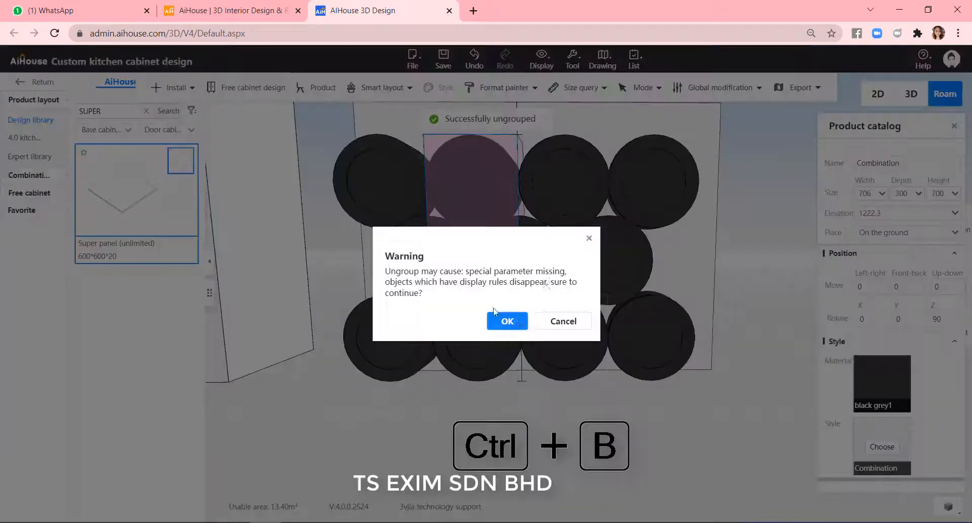
pyautogui.click(507, 321)
pyautogui.click(563, 181)
pyautogui.hotkey('ctrl', 'b')
pyautogui.click(507, 323)
pyautogui.click(653, 180)
pyautogui.hotkey('ctrl', 'b')
pyautogui.click(508, 322)
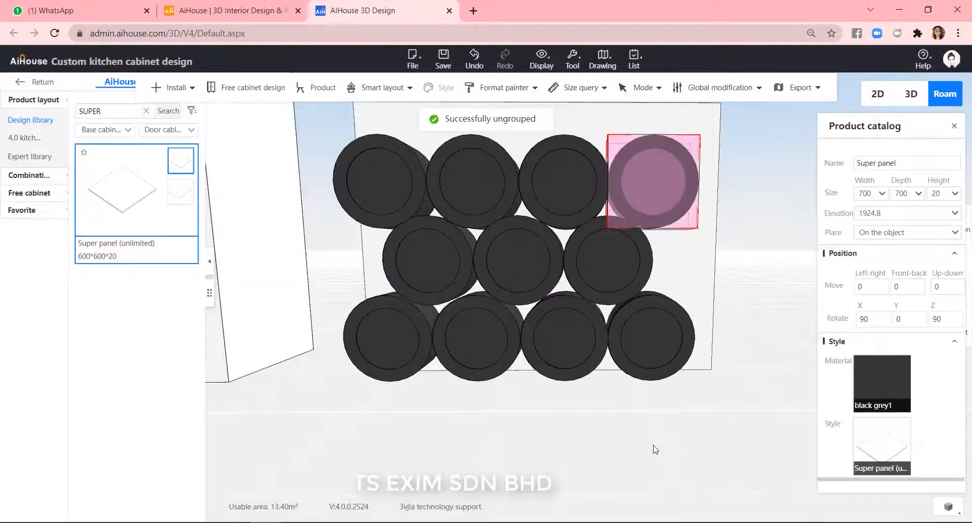
pyautogui.click(655, 449)
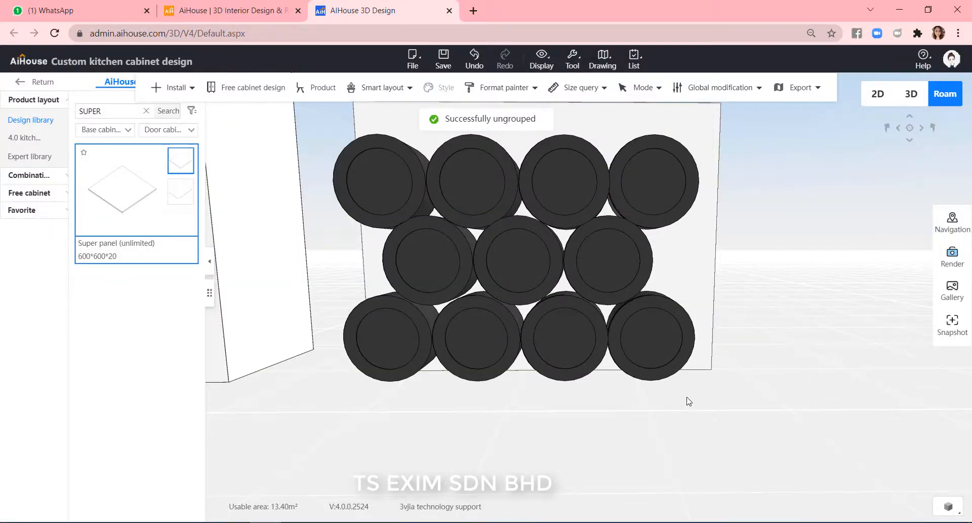
# Select all the panels of the arrangement and group them into one combination.
pyautogui.moveTo(701, 428); pyautogui.dragTo(315, 125)
pyautogui.hotkey('ctrl', 'g')
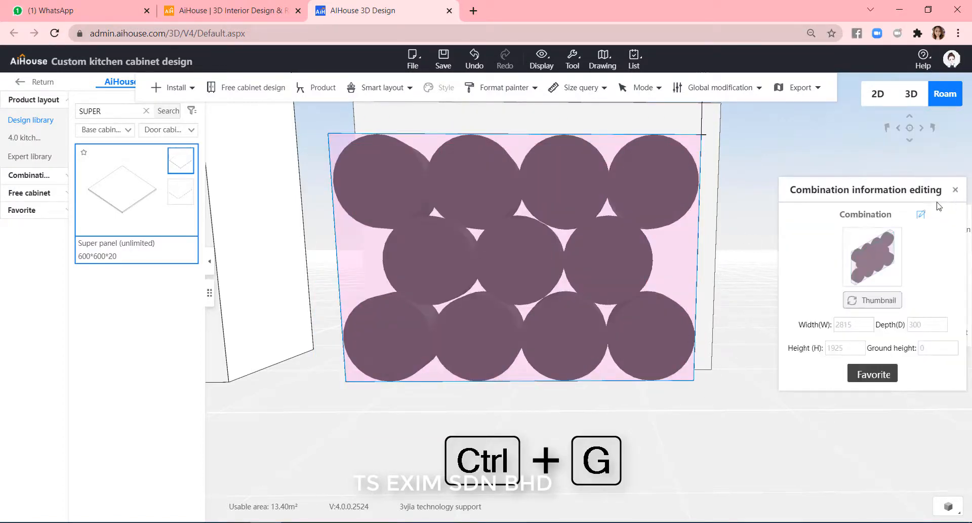
pyautogui.click(956, 190)
# Move the grouped arrangement into the facade opening and set its up-down offset to 300.
pyautogui.scroll(-3, 800, 317)
pyautogui.press('a')
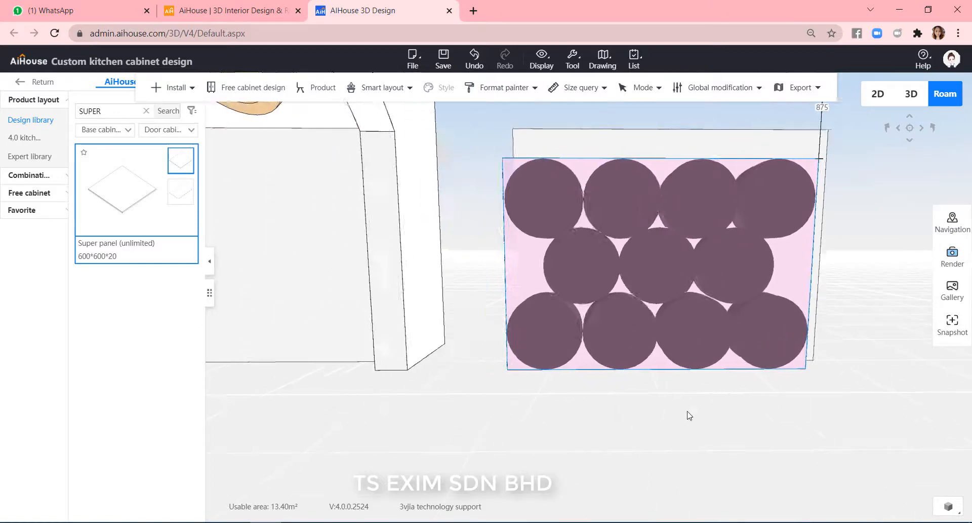
pyautogui.press('a')
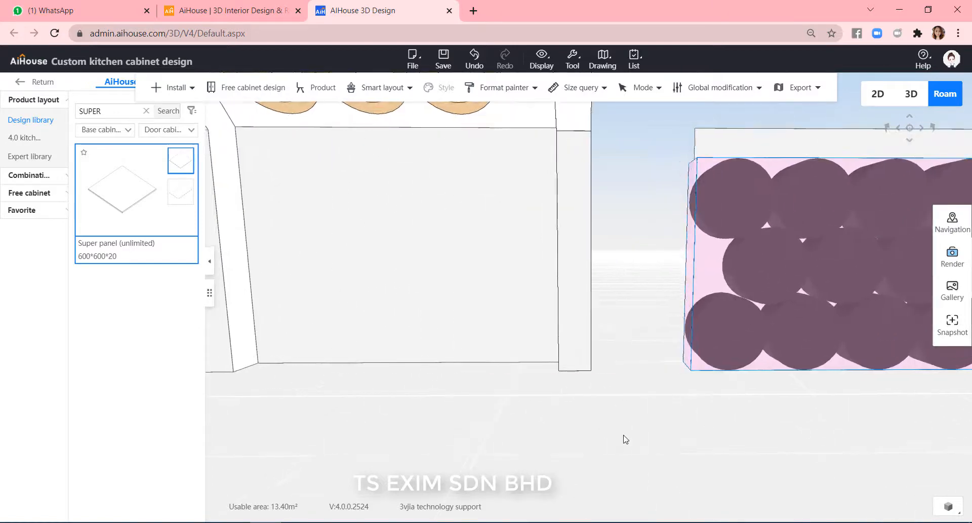
pyautogui.click(768, 283)
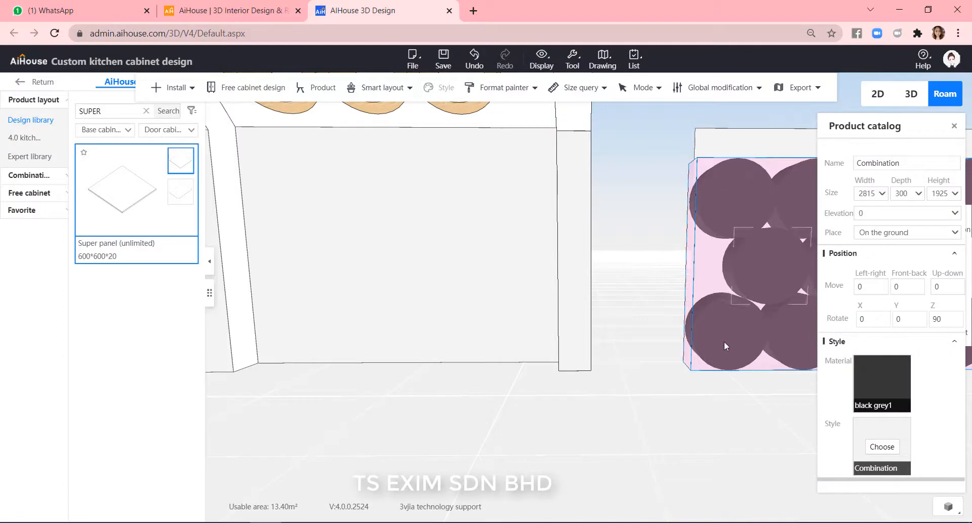
pyautogui.press('c')
pyautogui.moveTo(778, 266); pyautogui.dragTo(333, 279)
pyautogui.click(940, 287)
pyautogui.write('150')
pyautogui.press('Return')
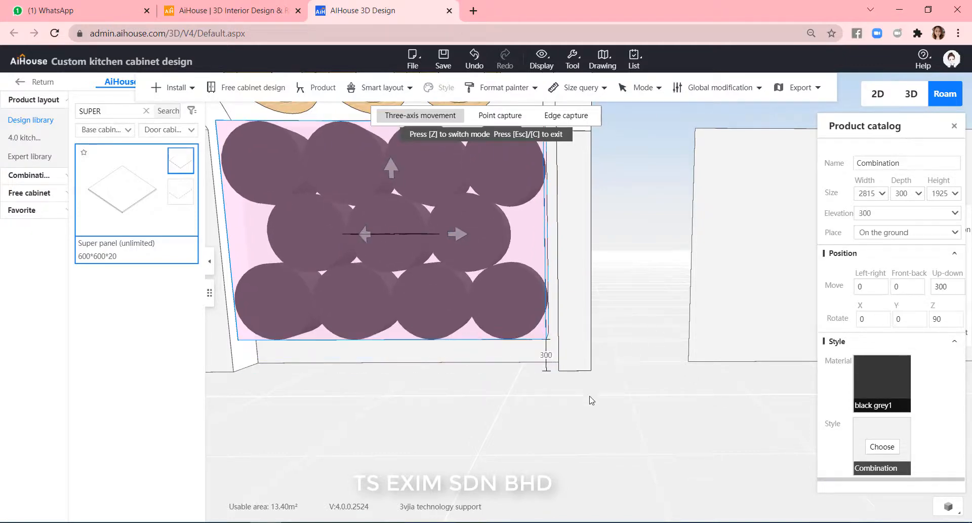
# Open the facade frame in the free modeling editor.
pyautogui.click(603, 391)
pyautogui.moveTo(602, 391); pyautogui.dragTo(702, 372)
pyautogui.scroll(-1, 716, 350)
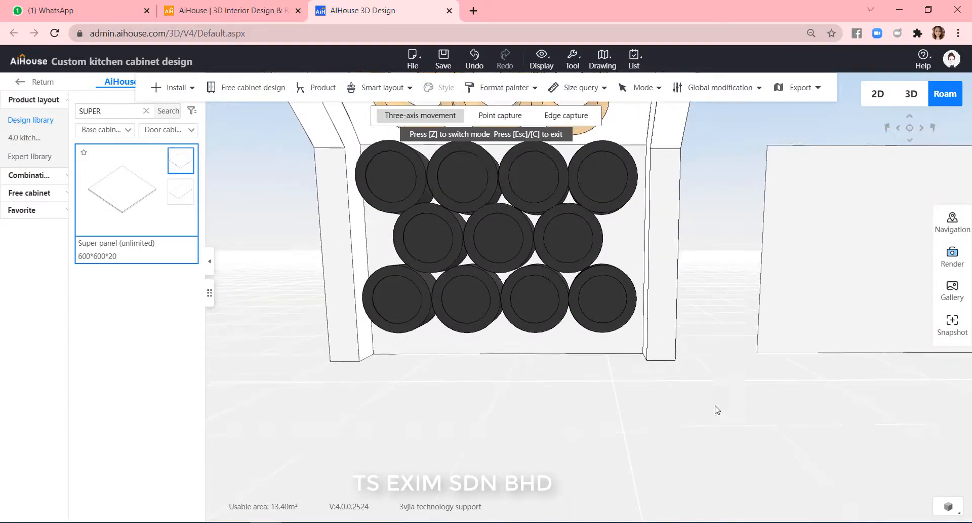
pyautogui.scroll(1, 729, 397)
pyautogui.scroll(2, 617, 412)
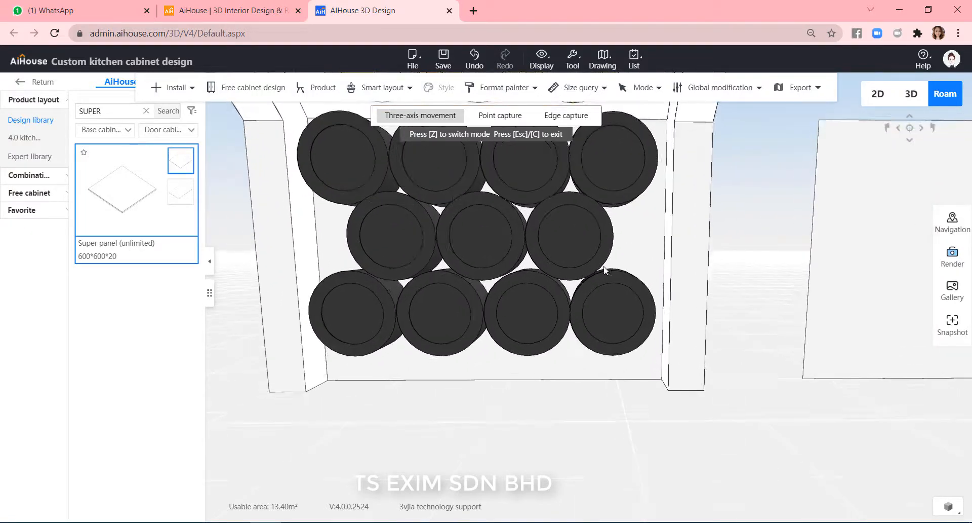
pyautogui.click(679, 275)
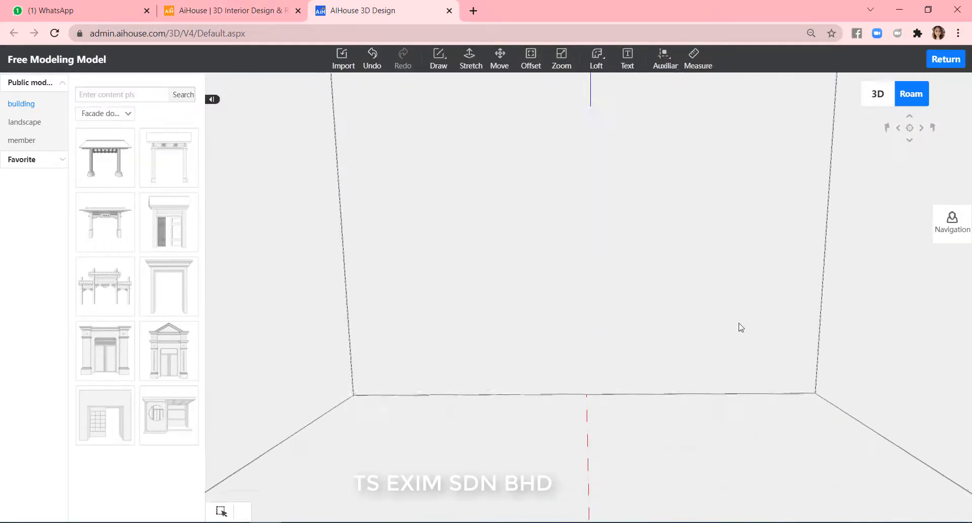
# Draw a rectangle across the floor of the arch opening, about 2894 mm wide.
pyautogui.scroll(8, 694, 412)
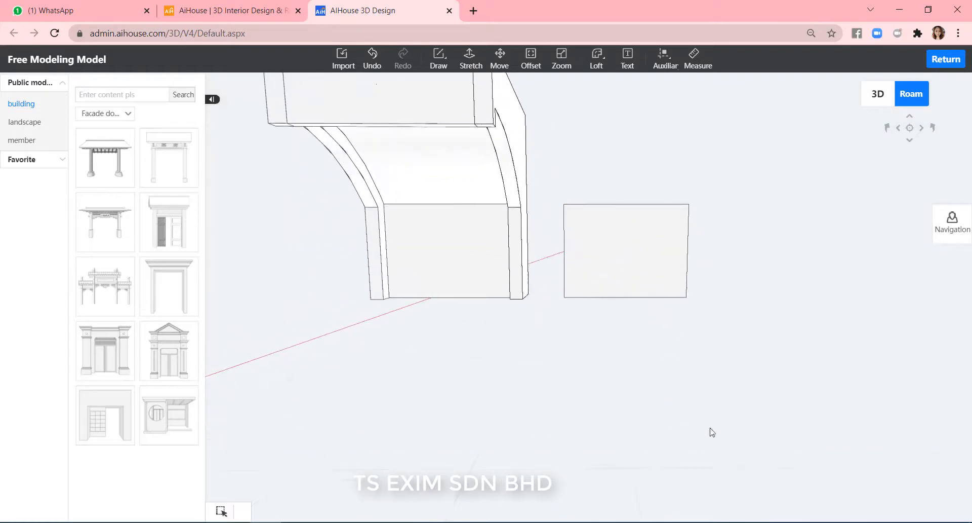
pyautogui.scroll(3, 522, 451)
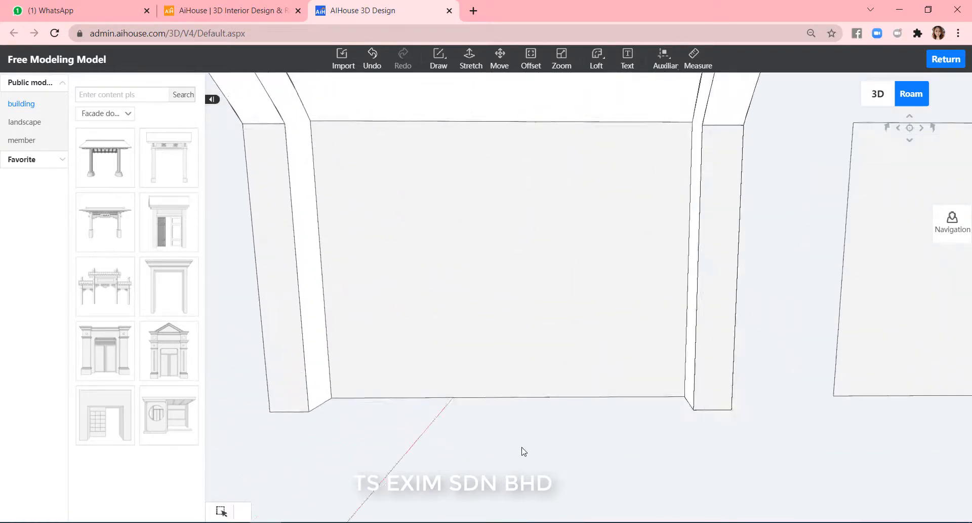
pyautogui.click(438, 63)
pyautogui.click(453, 108)
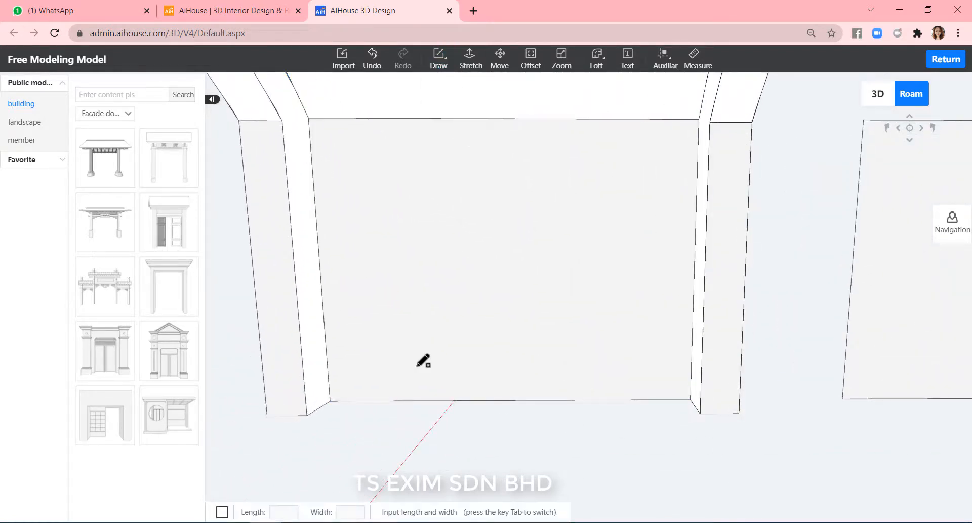
pyautogui.click(330, 400)
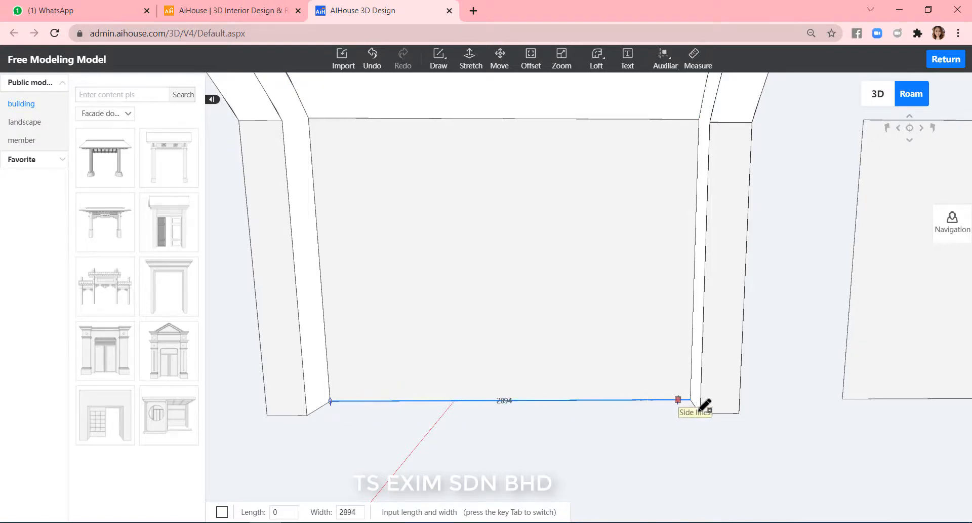
pyautogui.click(700, 413)
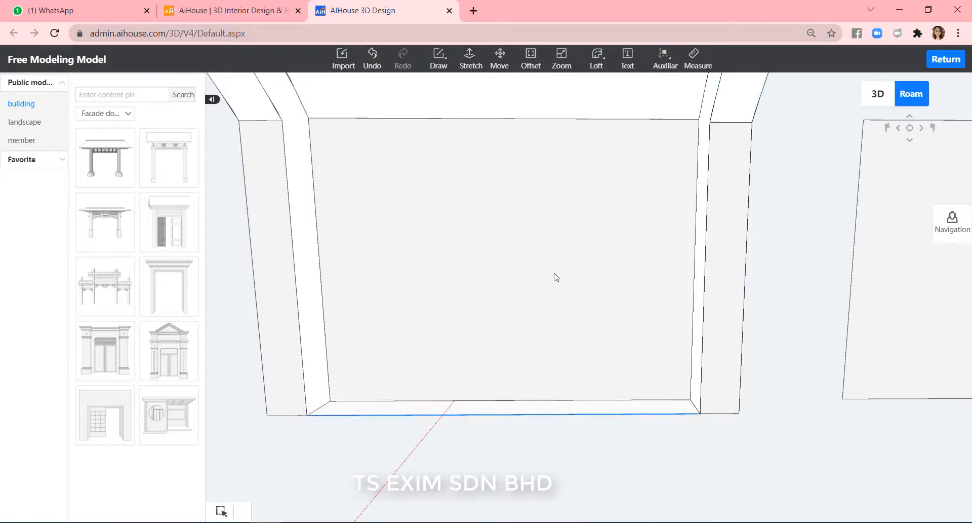
# Stretch the floor rectangle upward by 300 to form a base block in the arch opening.
pyautogui.click(470, 57)
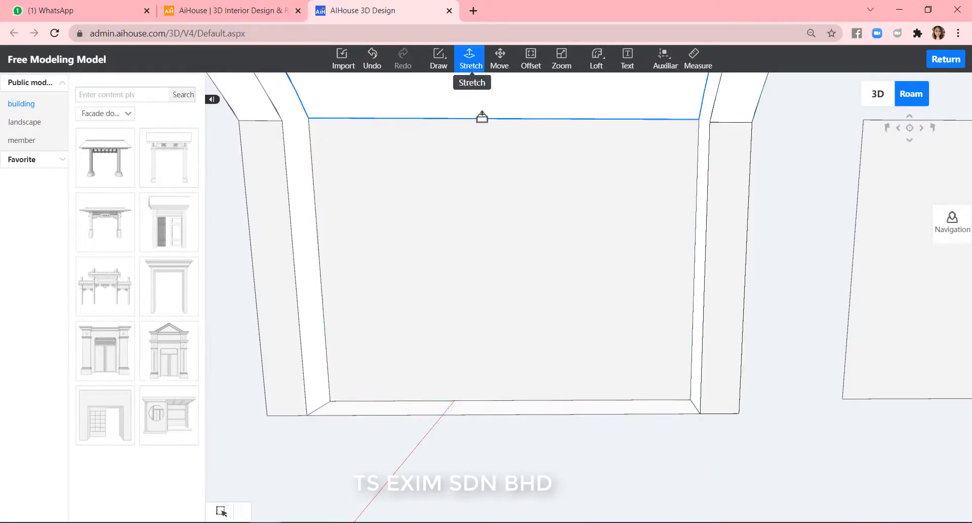
pyautogui.click(503, 411)
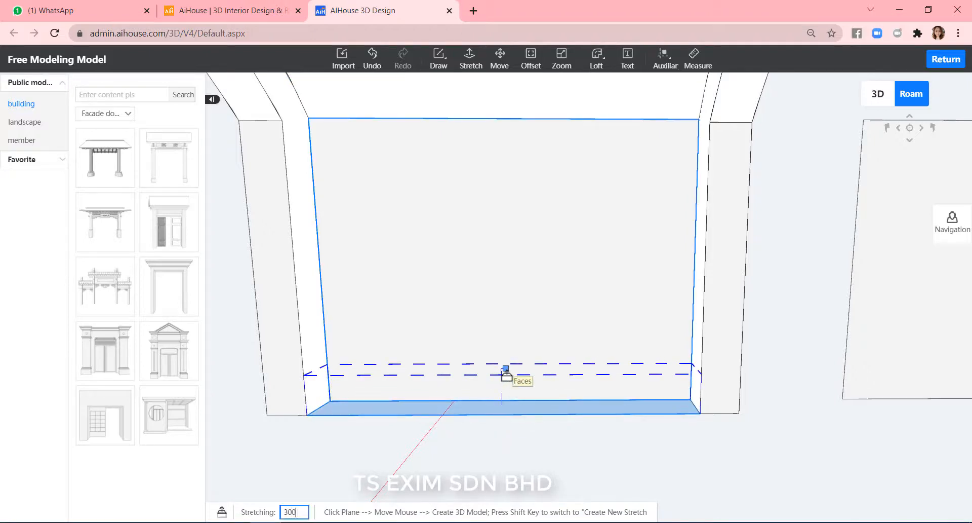
pyautogui.press('Return')
pyautogui.press('Escape')
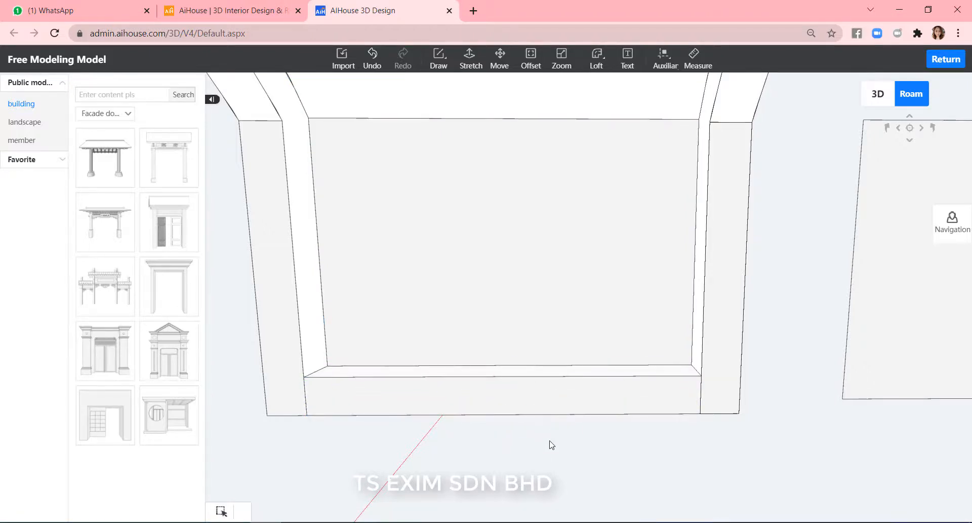
# Return to the room design and orbit around the facade frame to inspect the panels and new base.
pyautogui.click(899, 287)
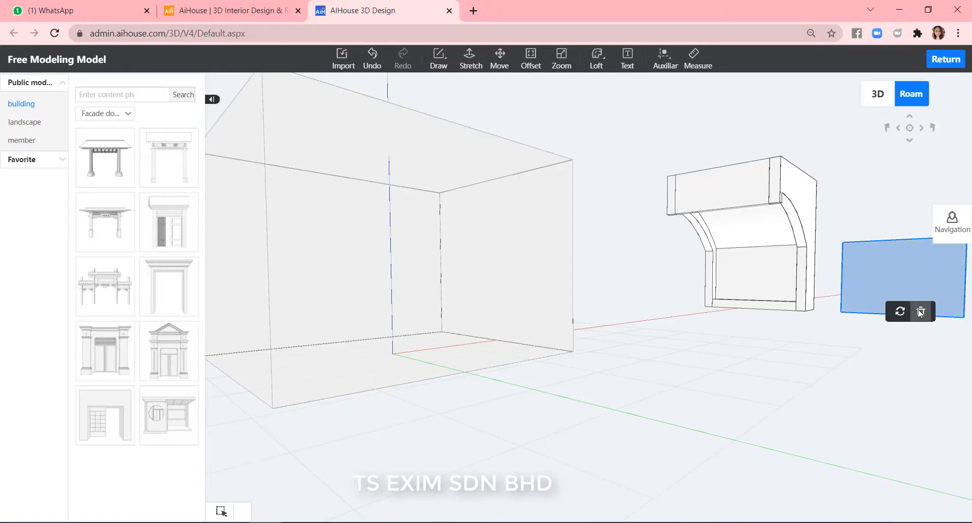
pyautogui.click(920, 312)
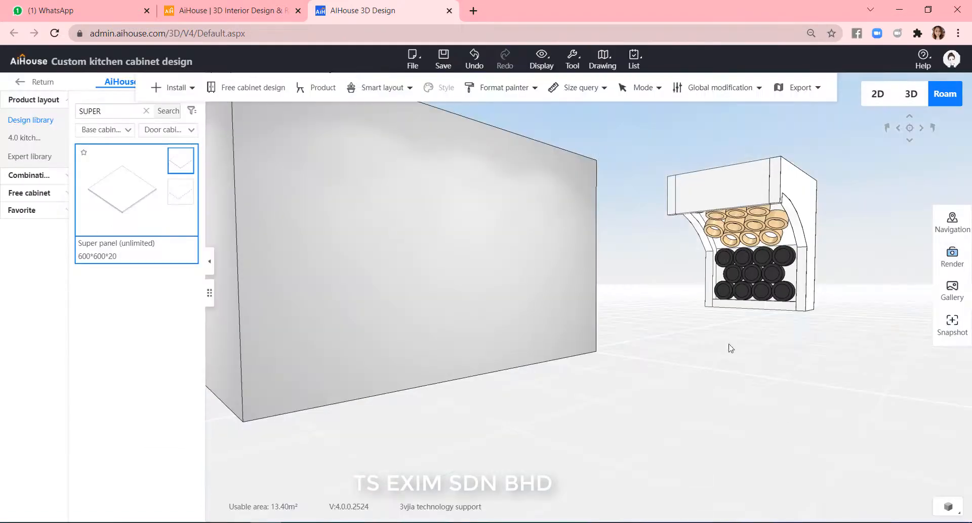
pyautogui.scroll(3, 766, 347)
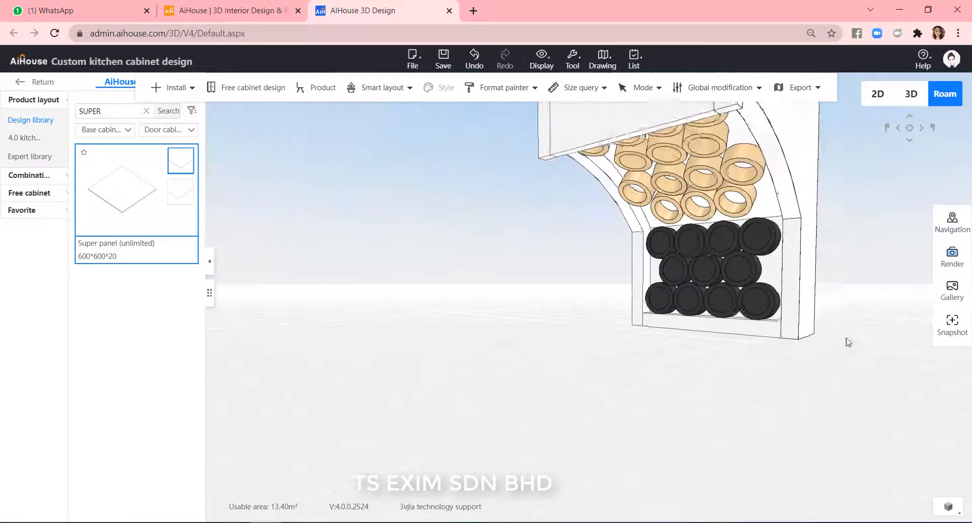
pyautogui.scroll(5, 849, 342)
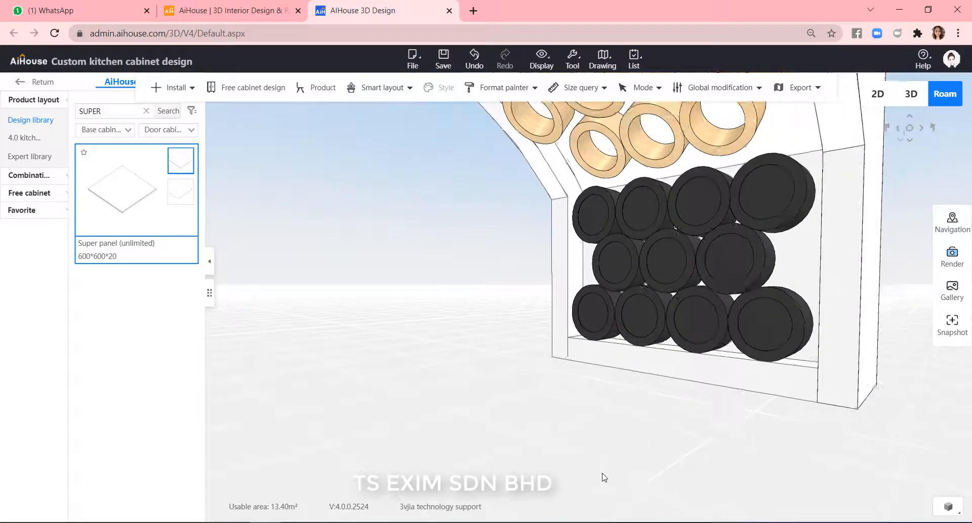
pyautogui.moveTo(604, 476); pyautogui.dragTo(545, 442)
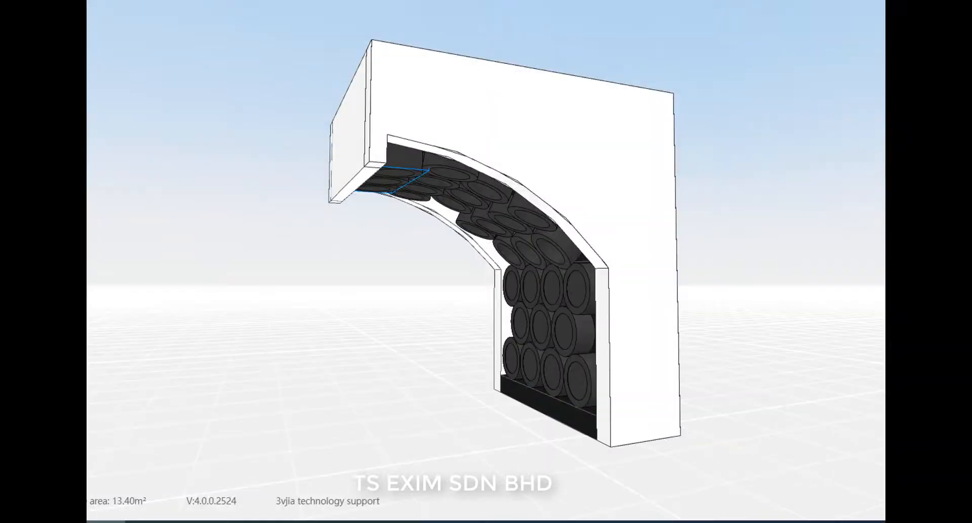